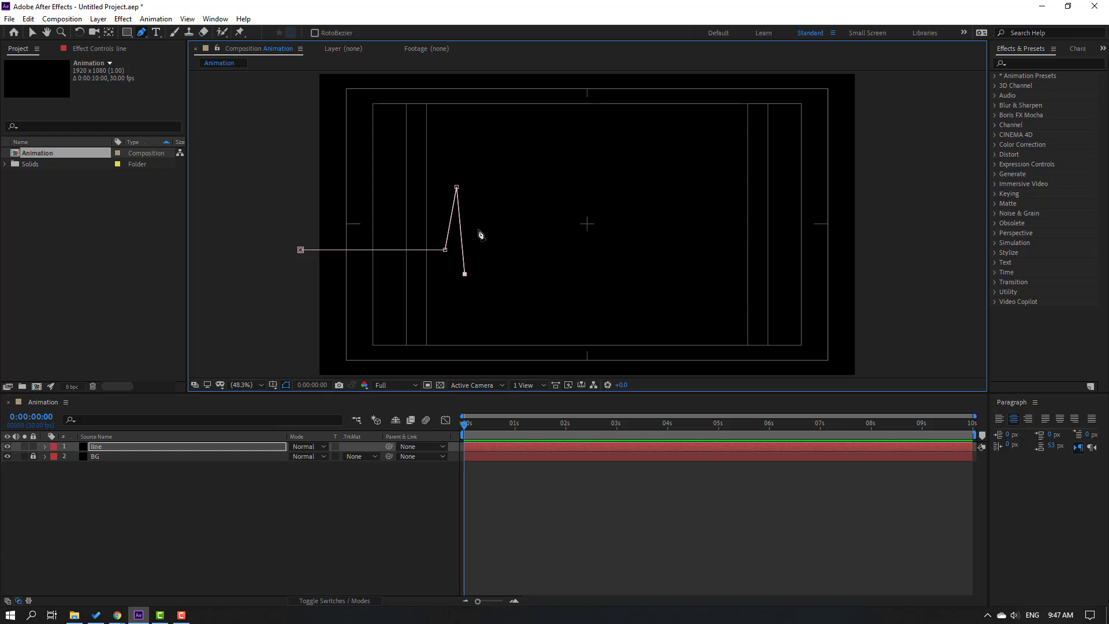
Step: Finish the heartbeat mask path on the line layer with two more peaks and a straight segment past the frame's right edge
click(477, 159)
click(480, 224)
click(488, 198)
click(492, 250)
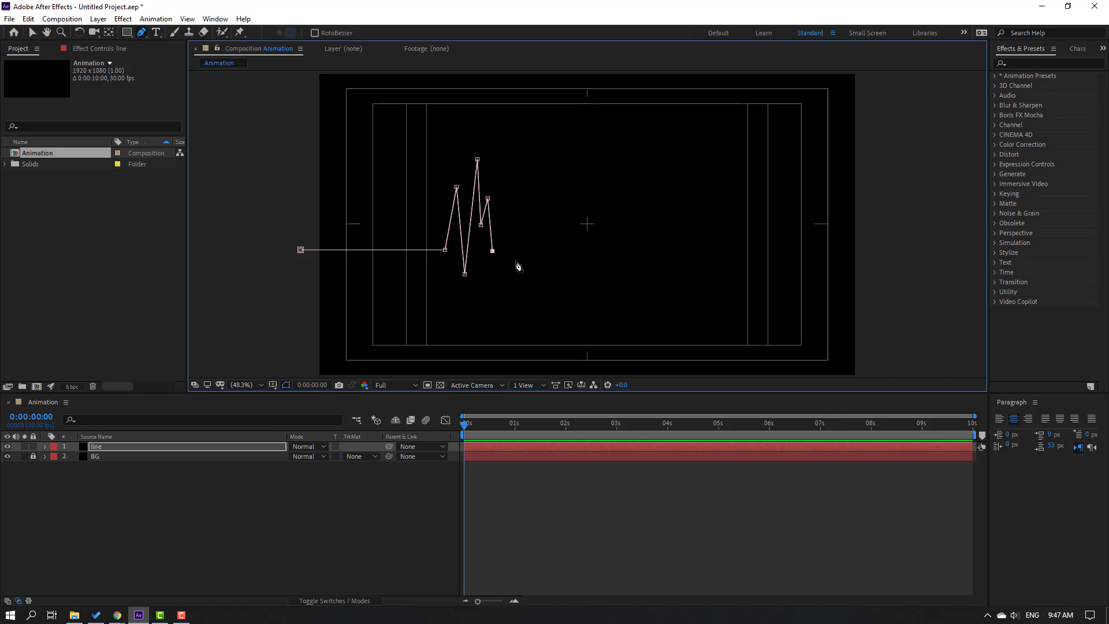
click(879, 251)
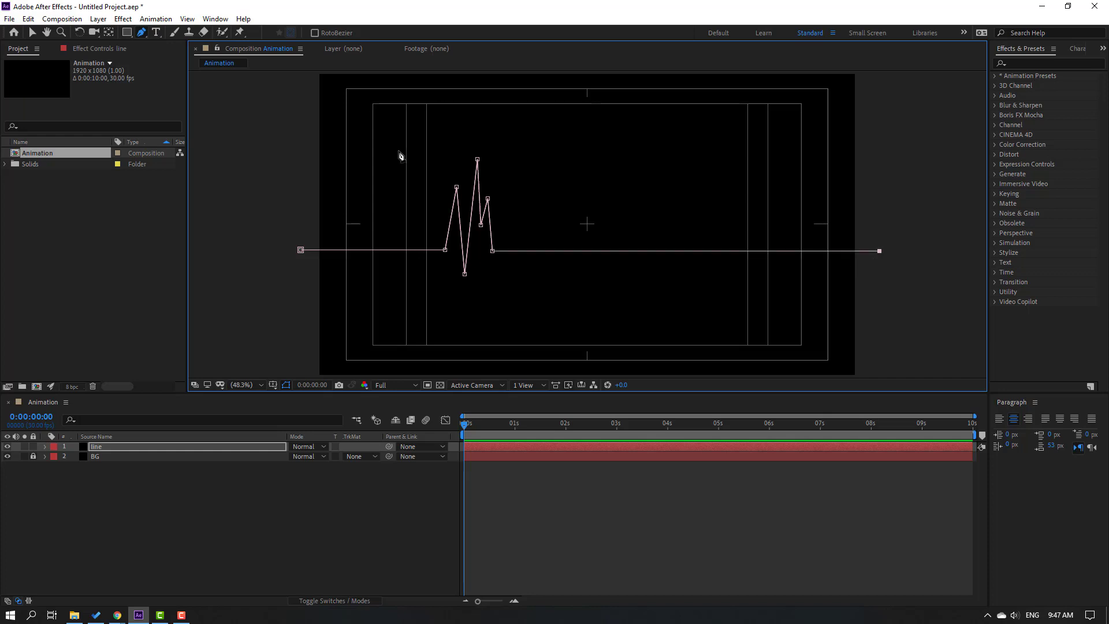
click(32, 35)
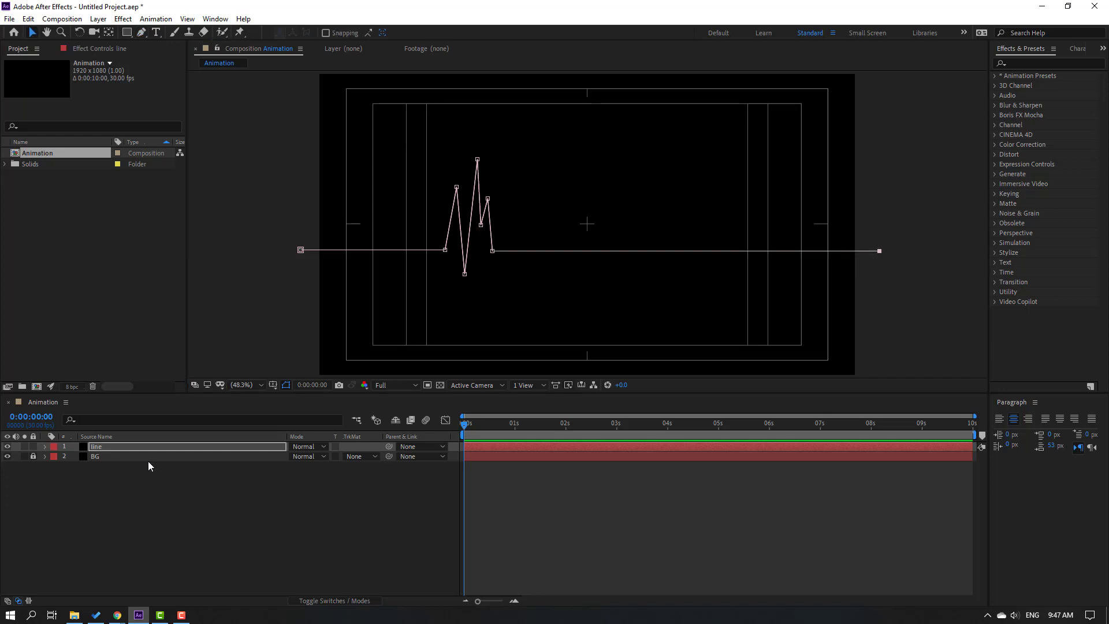
Step: Find the Stroke effect by searching "stroke" and apply it to the line layer
click(1038, 63)
text(stroke)
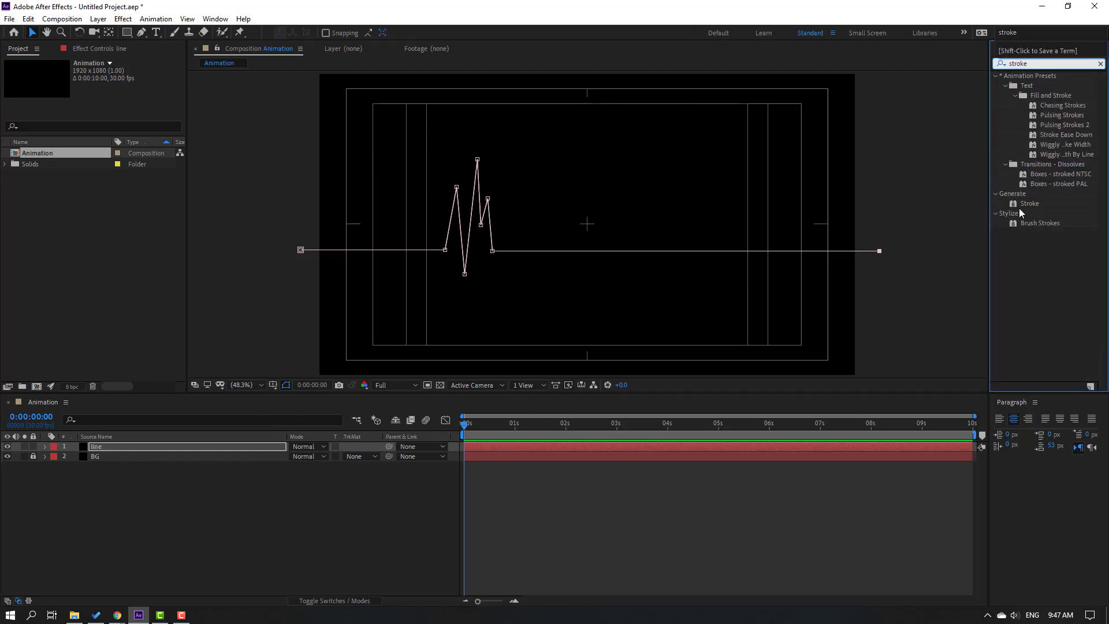
click(1051, 240)
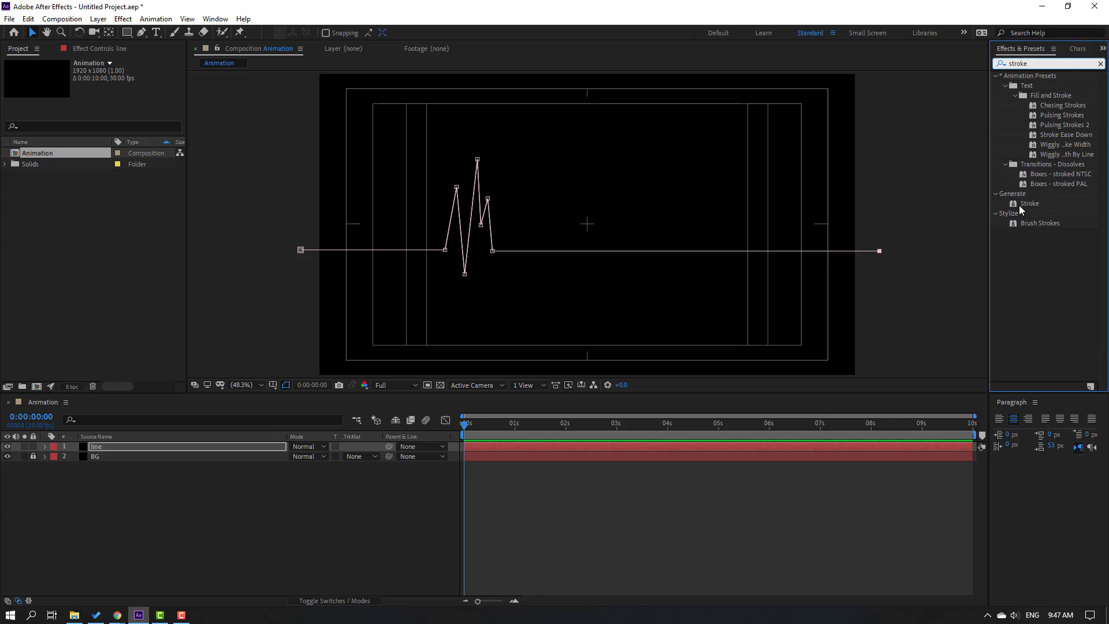
mouse_move(1024, 207)
mouse_down()
mouse_move(218, 486)
mouse_move(93, 453)
mouse_up()
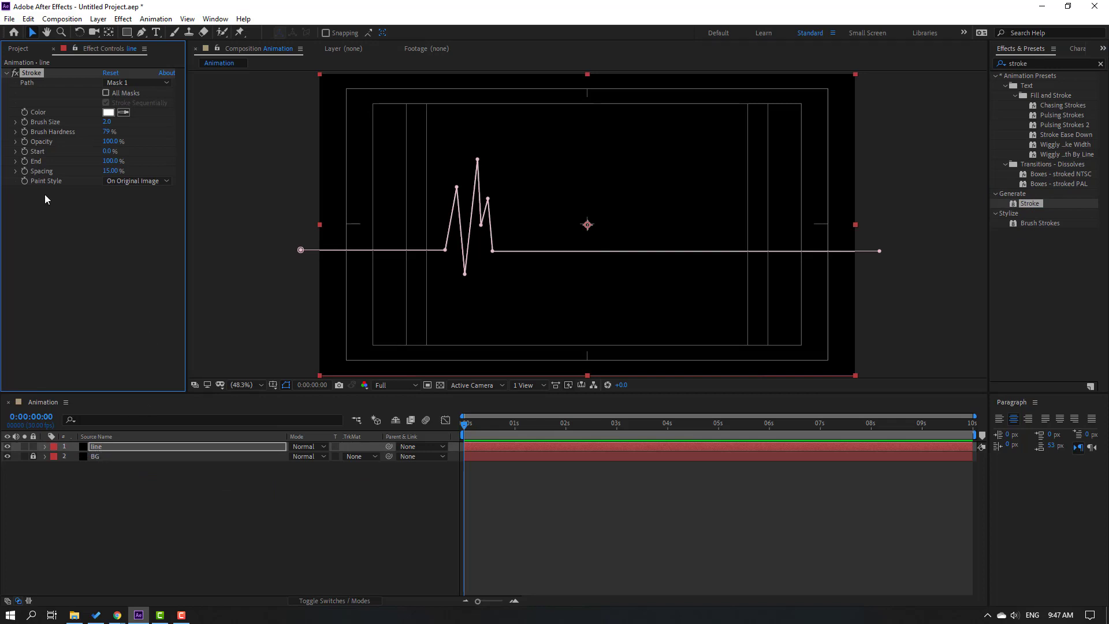
Step: Set the Stroke effect's Paint Style to On Transparent and its Brush Size to 5
click(121, 183)
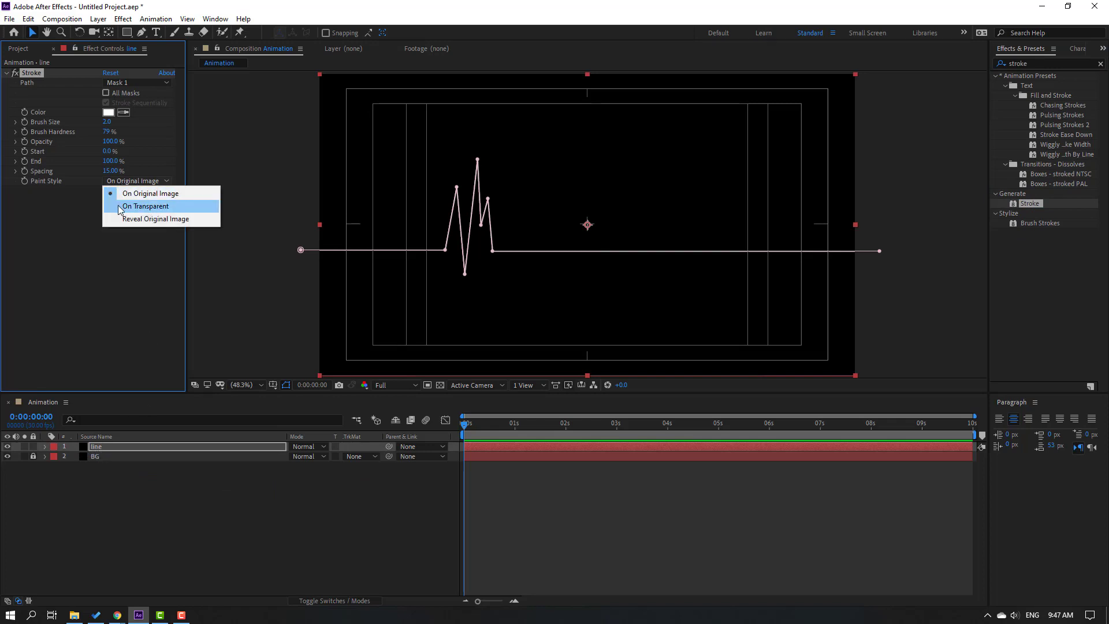
click(157, 207)
click(196, 154)
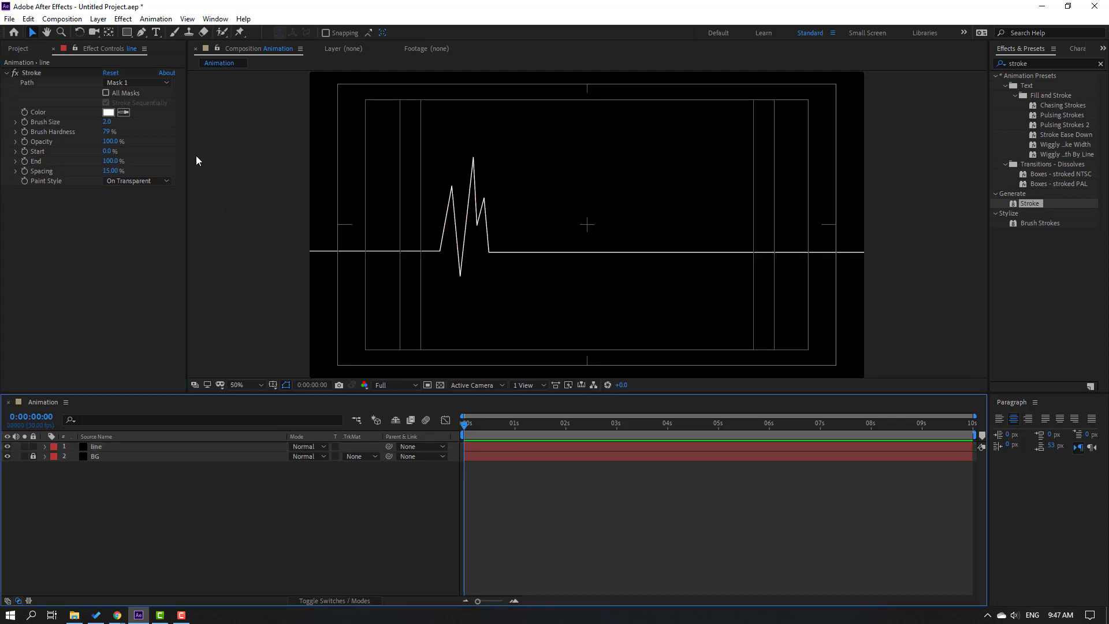
click(105, 123)
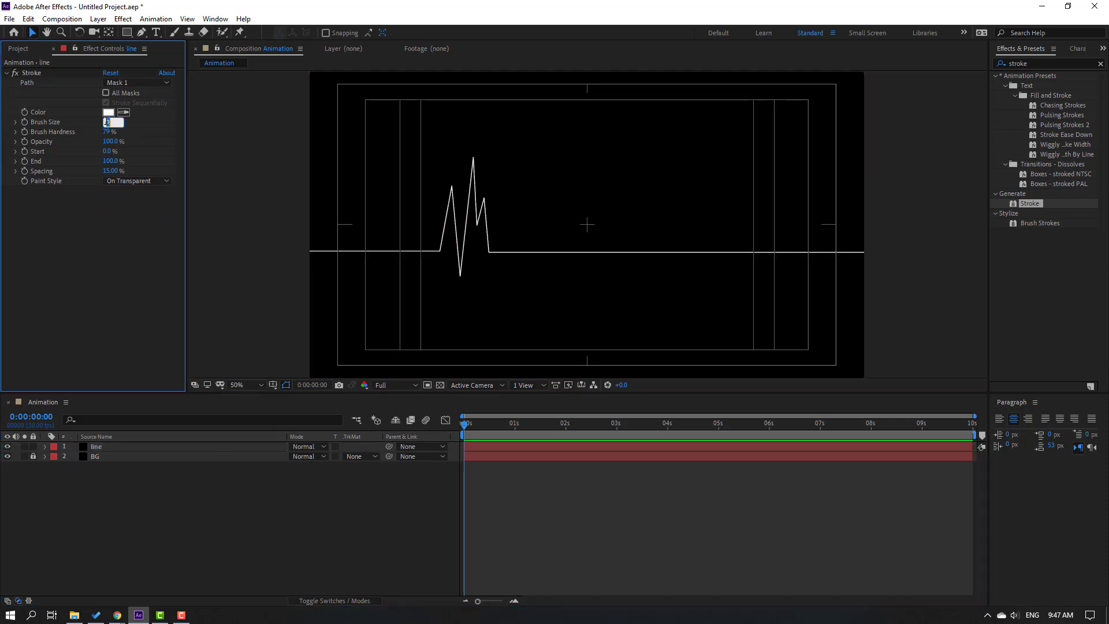
text(5)
key(Return)
click(197, 502)
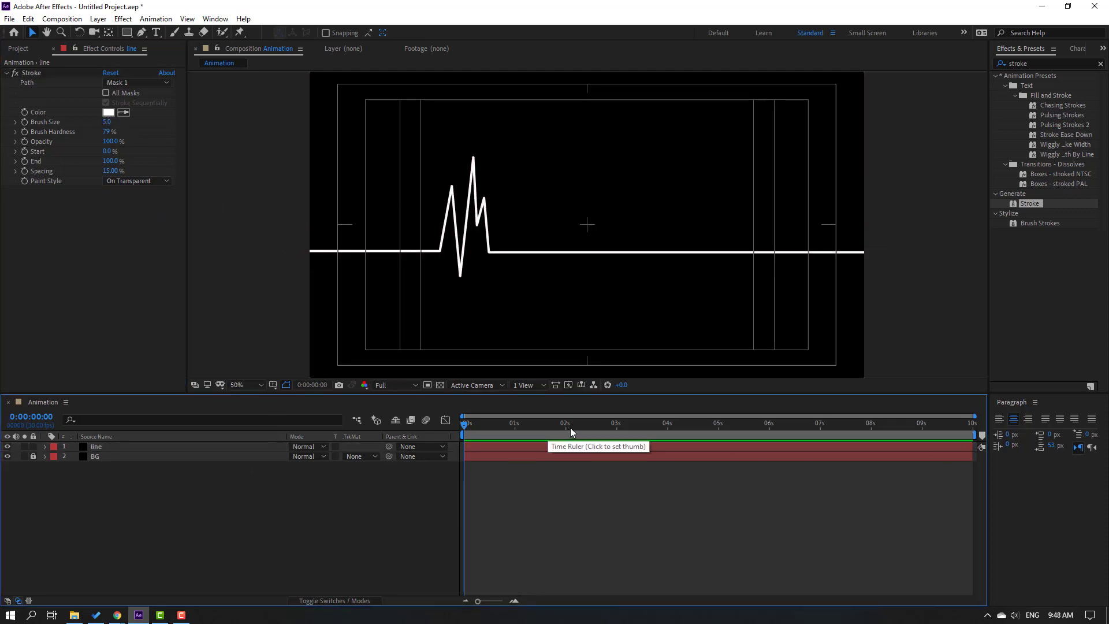
Step: Keyframe the stroke's End at 100% at 3 seconds and at 0% at the start of the timeline
click(616, 425)
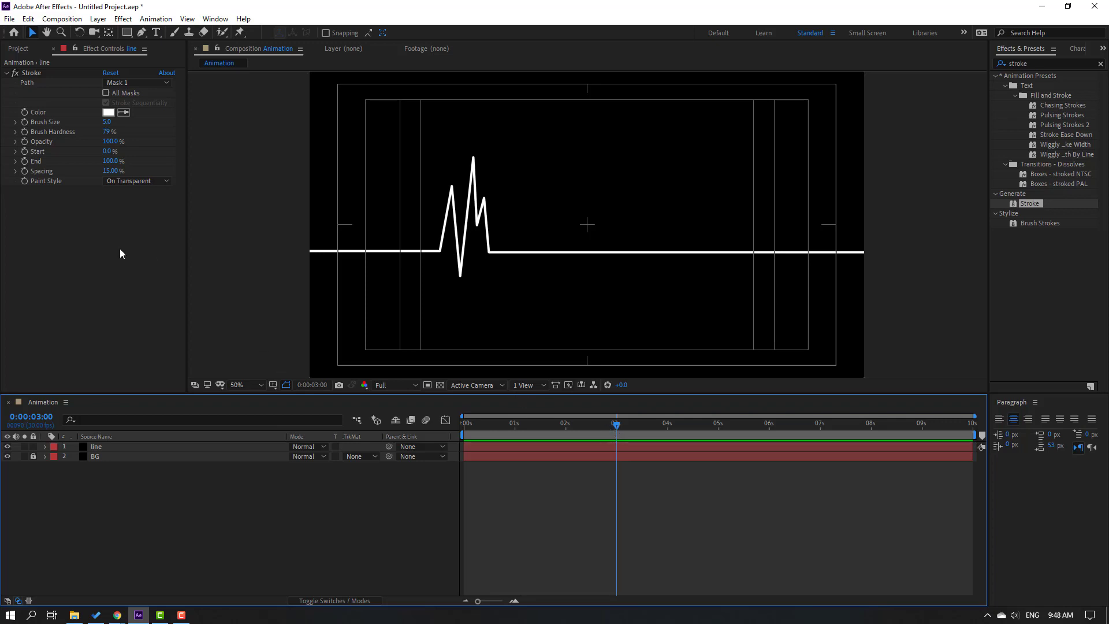
click(24, 161)
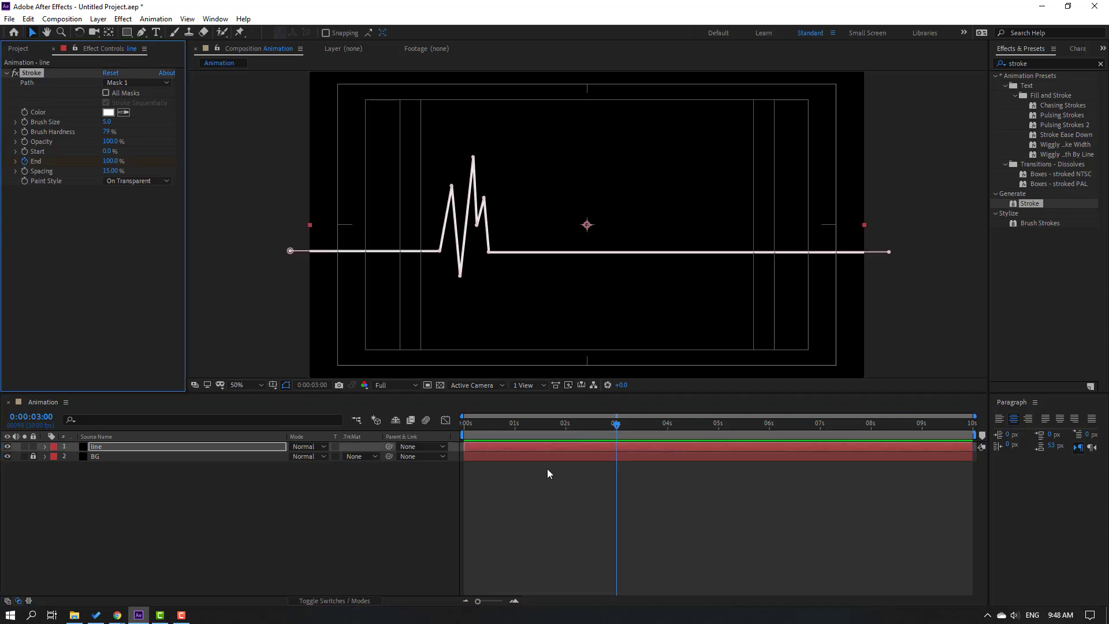
drag(619, 425, 444, 432)
click(110, 161)
text(0)
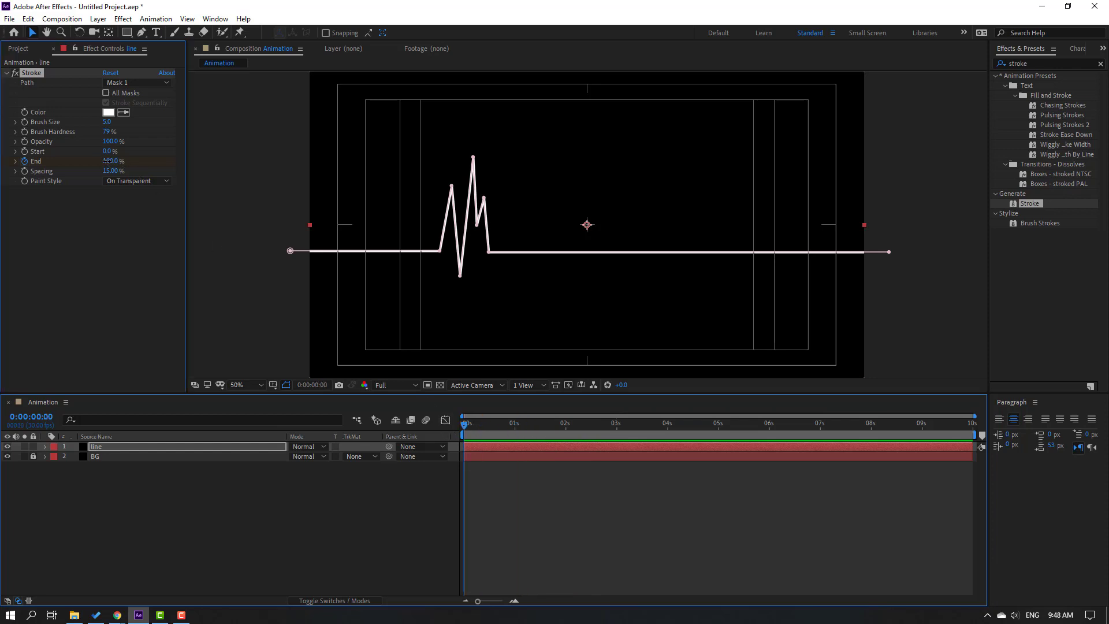
key(Return)
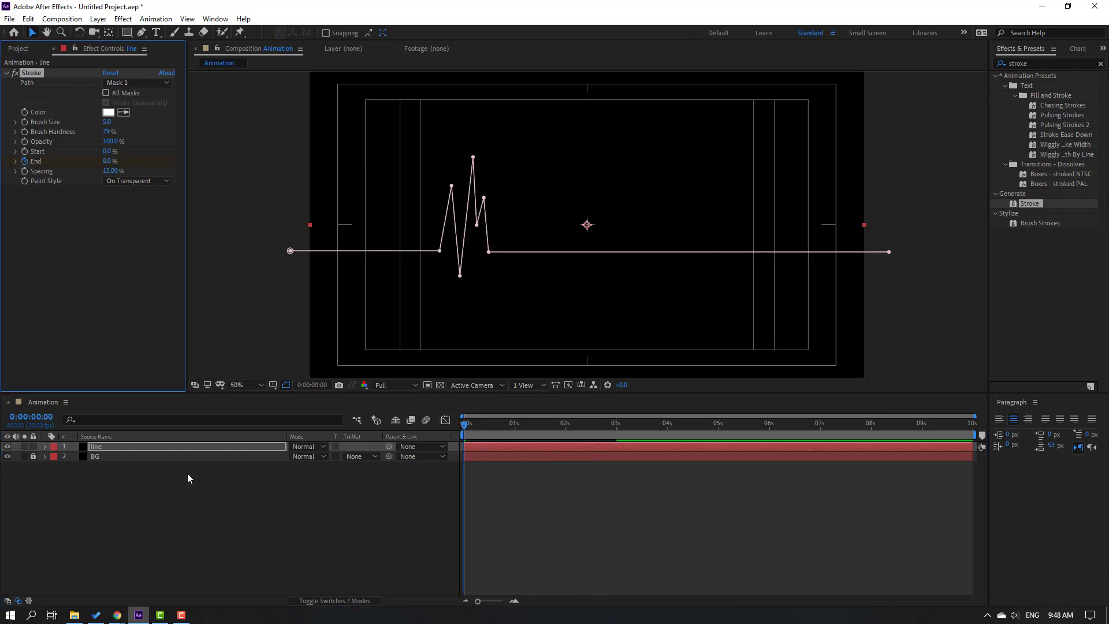
Step: Apply Easy Ease to both End keyframes of the stroke and preview the animation
key(u)
drag(635, 458, 462, 472)
right_click(464, 466)
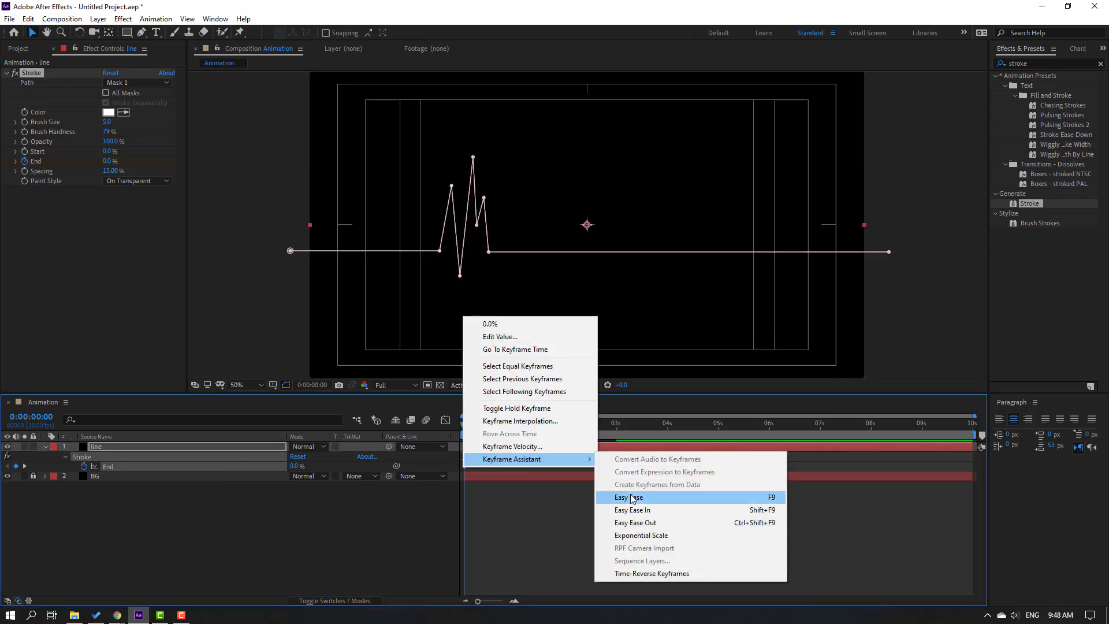
click(631, 498)
click(596, 540)
key(space)
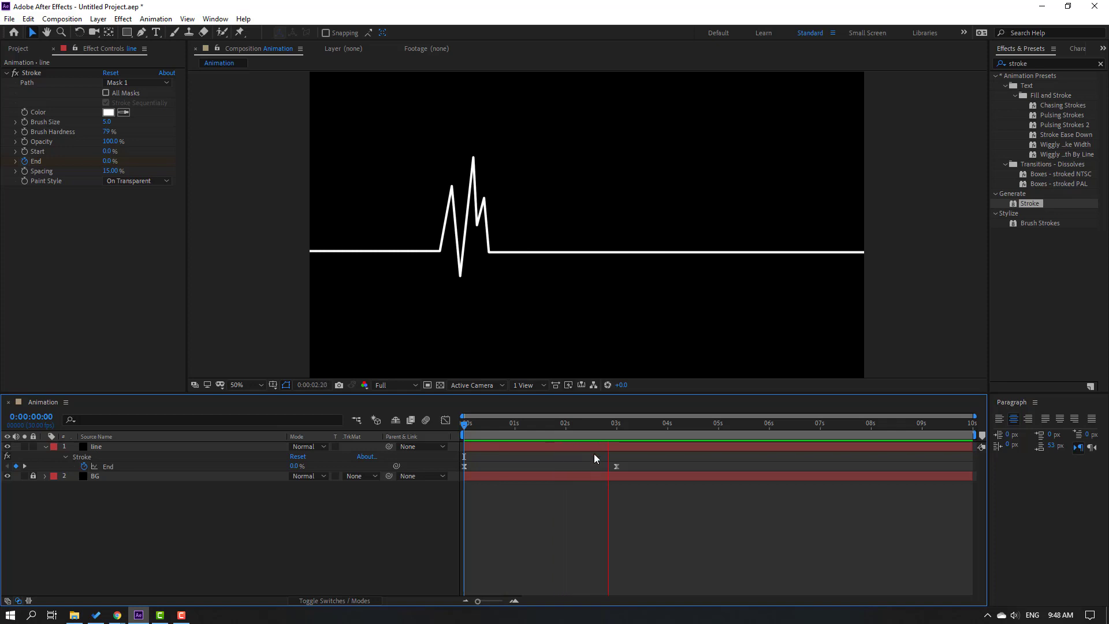
Step: Keyframe the stroke's Start at 0% at 0:00:02:17 and at 100% at 0:00:03:20
click(595, 425)
key(Page_Up)
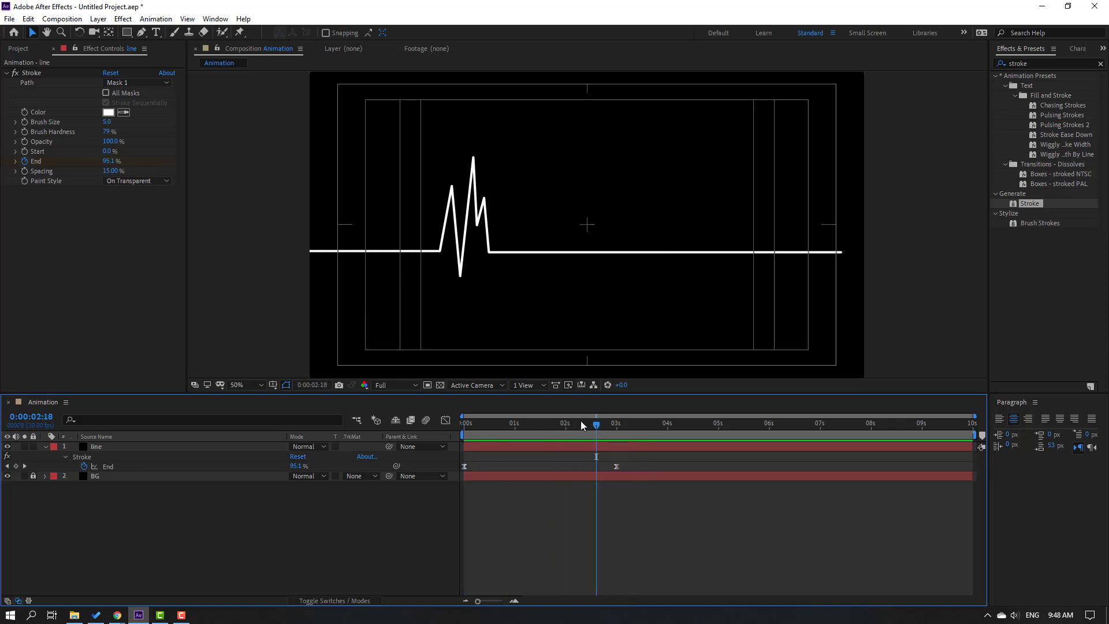
click(26, 157)
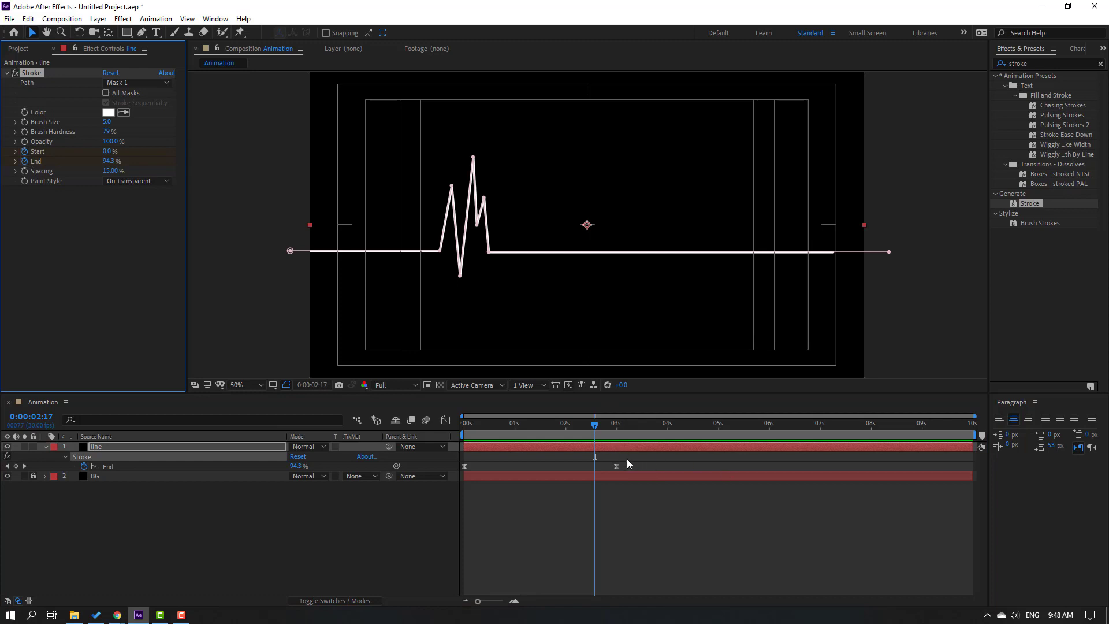
key(u)
drag(627, 428, 651, 428)
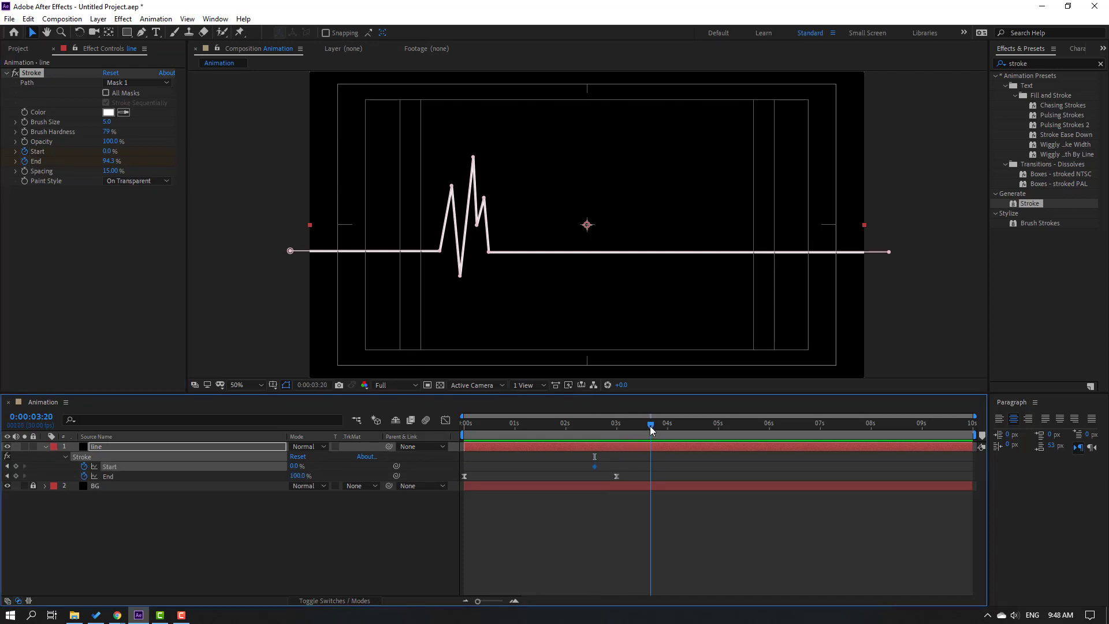
click(107, 151)
text(100)
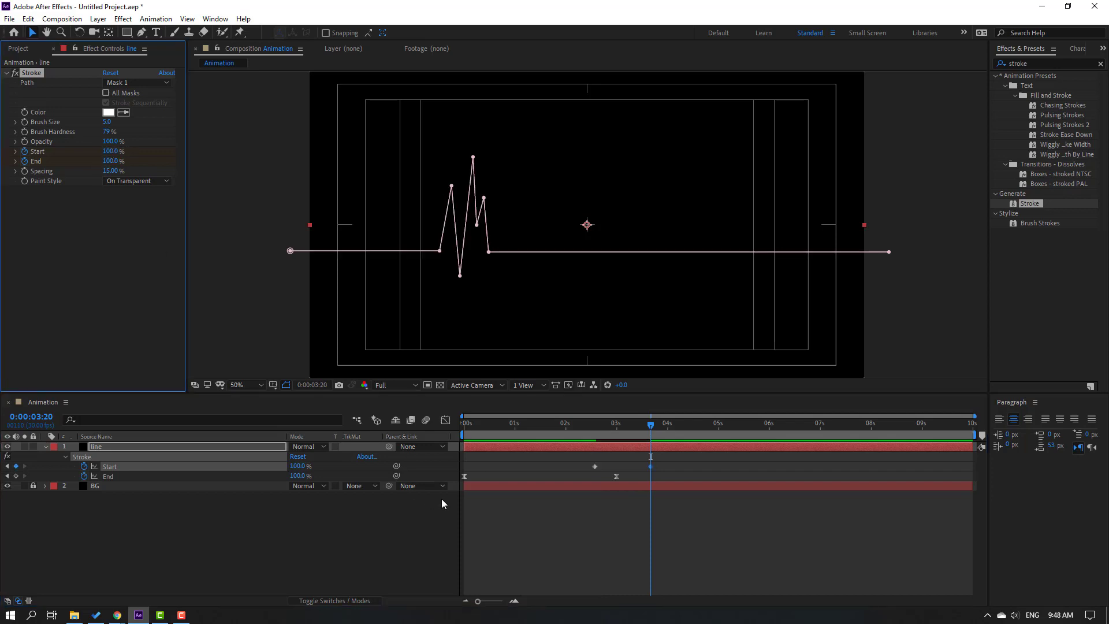
click(525, 521)
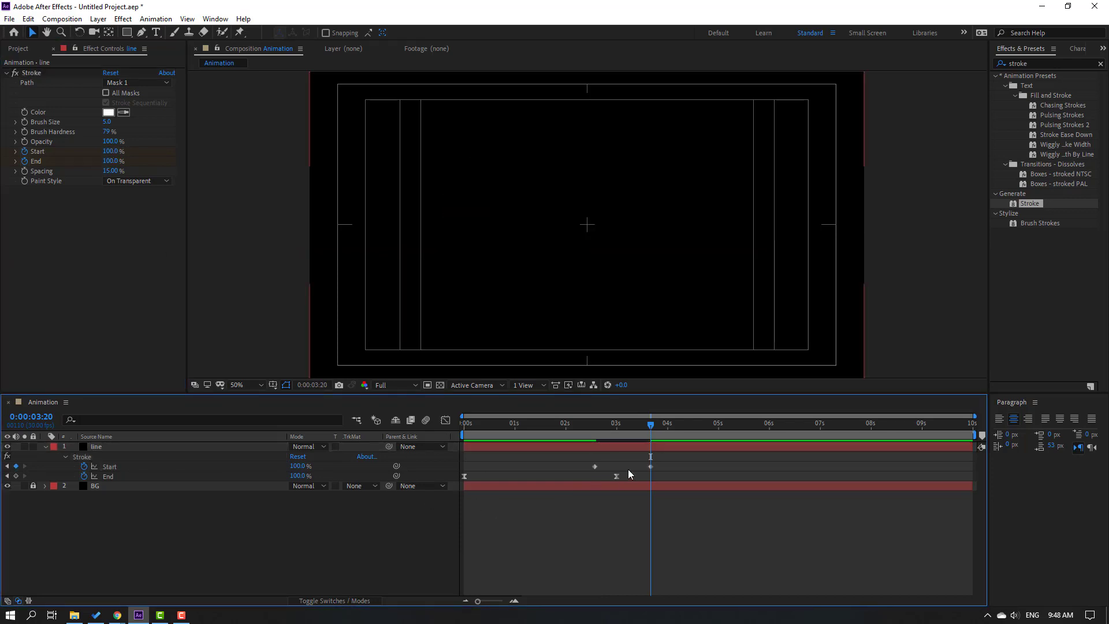
Step: Apply Easy Ease to both Start keyframes of the stroke
right_click(595, 466)
mouse_move(693, 460)
click(771, 502)
click(567, 539)
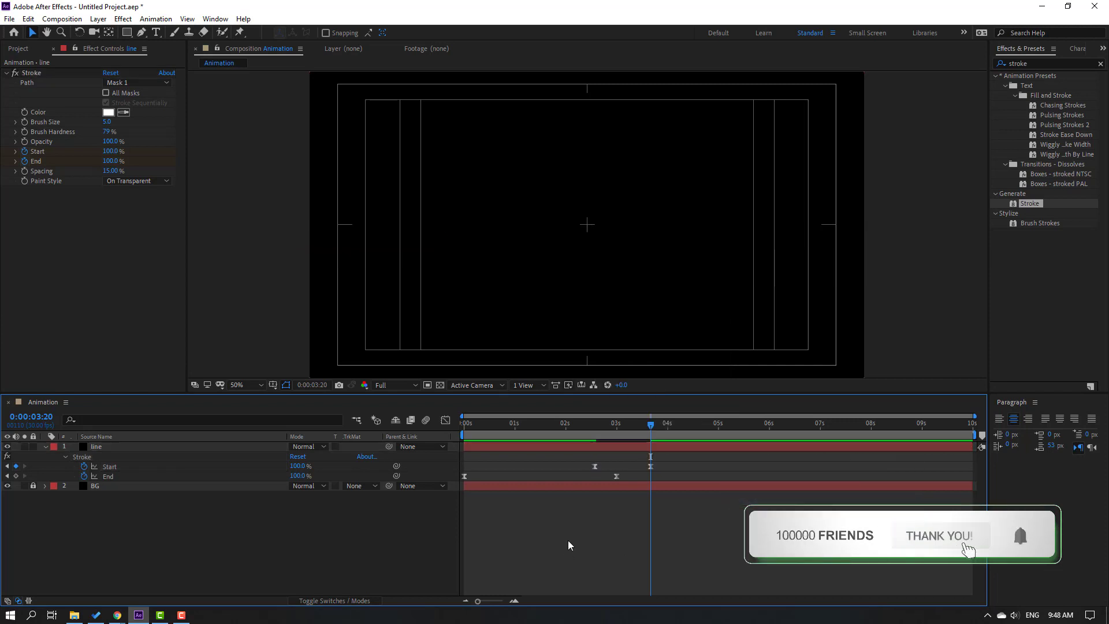
Step: Move the first Start keyframe earlier, to just before 2 seconds, and preview the animation
click(595, 464)
drag(587, 471, 558, 471)
key(space)
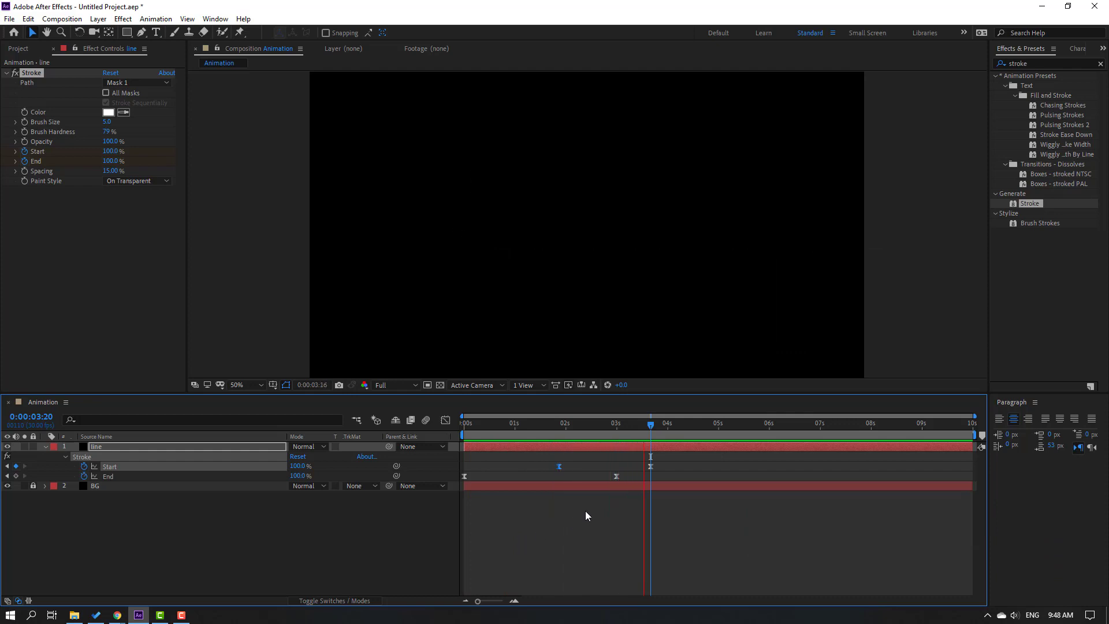
click(645, 429)
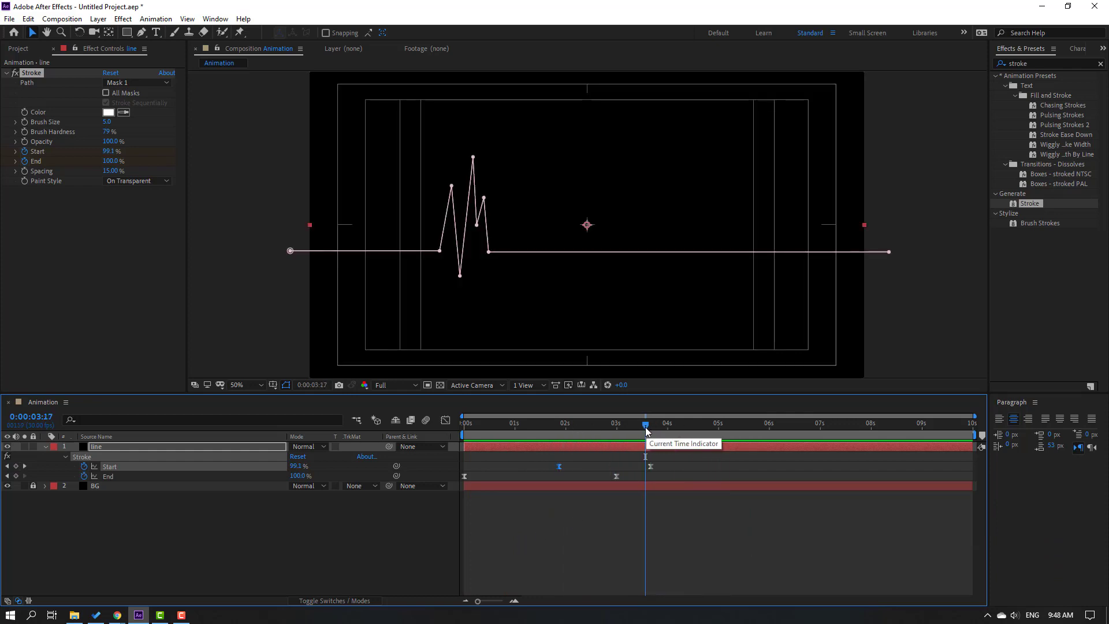
Step: Shorten the composition's work area so it ends at about 4 seconds
click(673, 430)
mouse_move(676, 430)
mouse_down()
mouse_move(686, 431)
mouse_move(660, 441)
mouse_up()
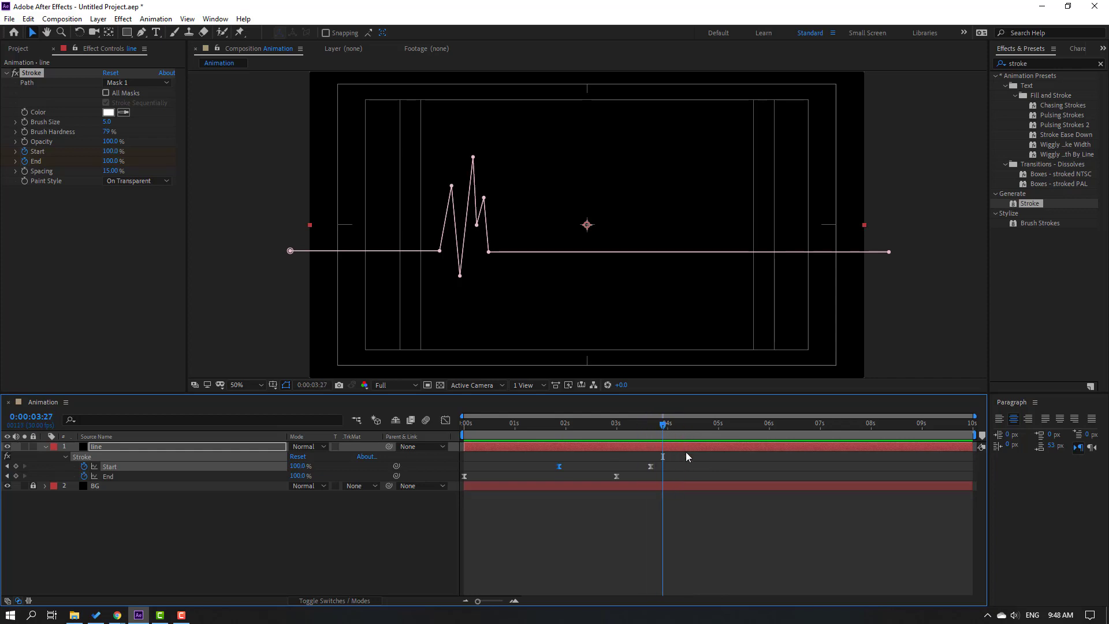
click(713, 545)
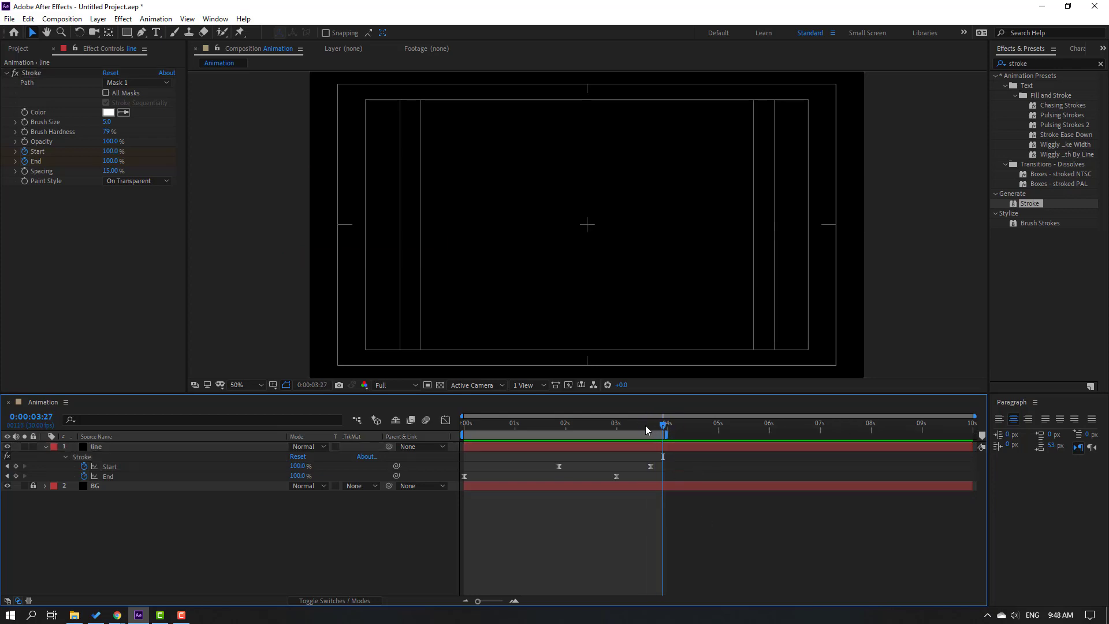
Step: Create a null object with the playhead at 0:00:00:00 and rename it Point
drag(649, 431, 442, 448)
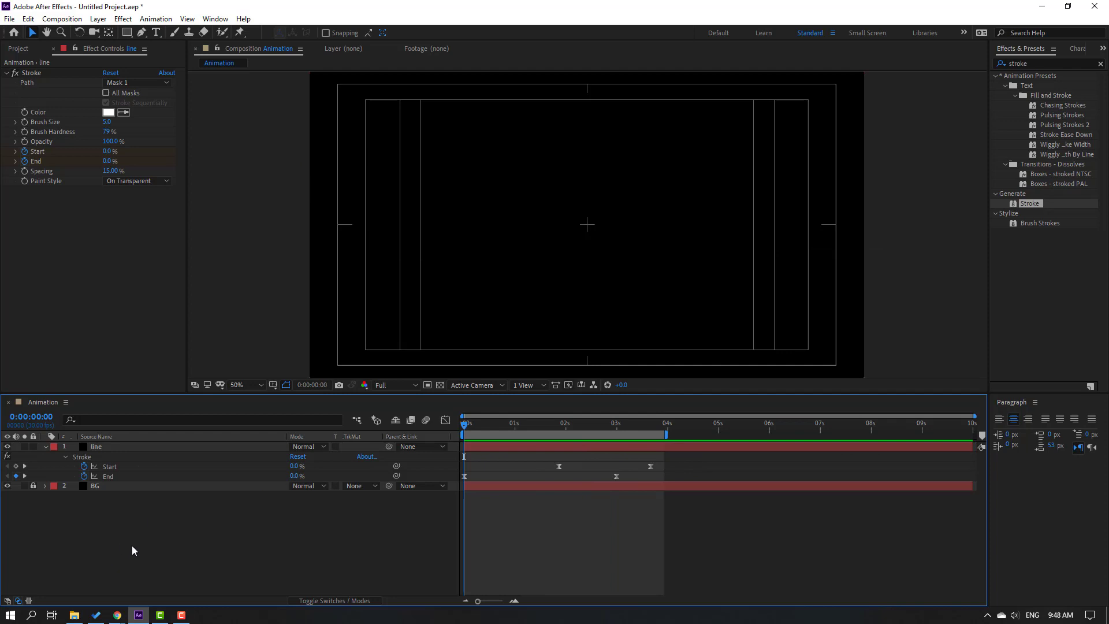
right_click(107, 520)
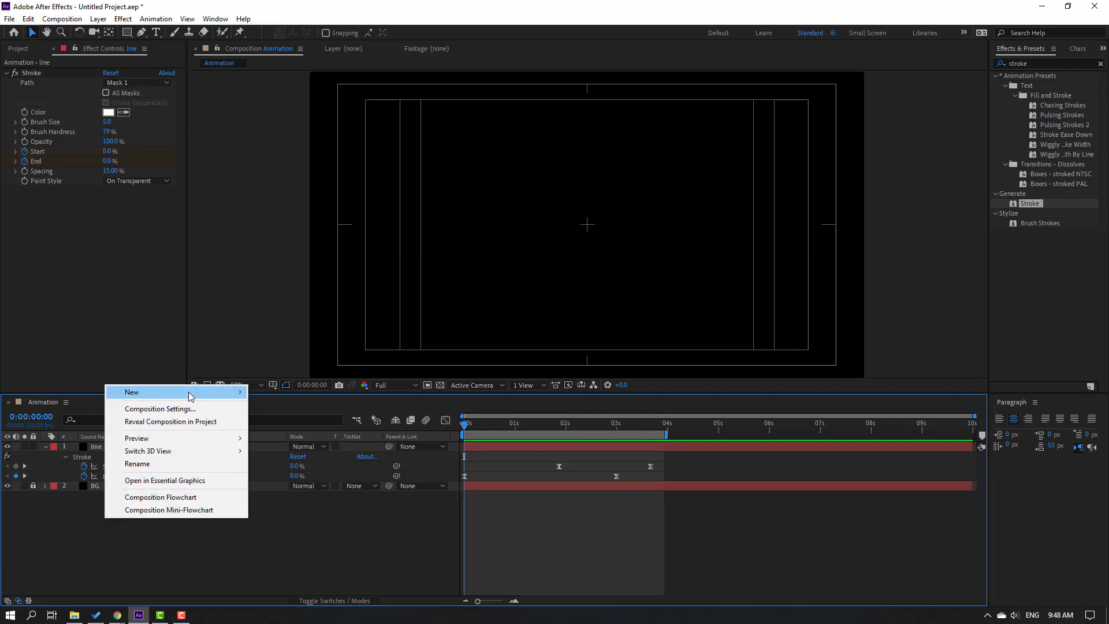
mouse_move(191, 393)
click(283, 460)
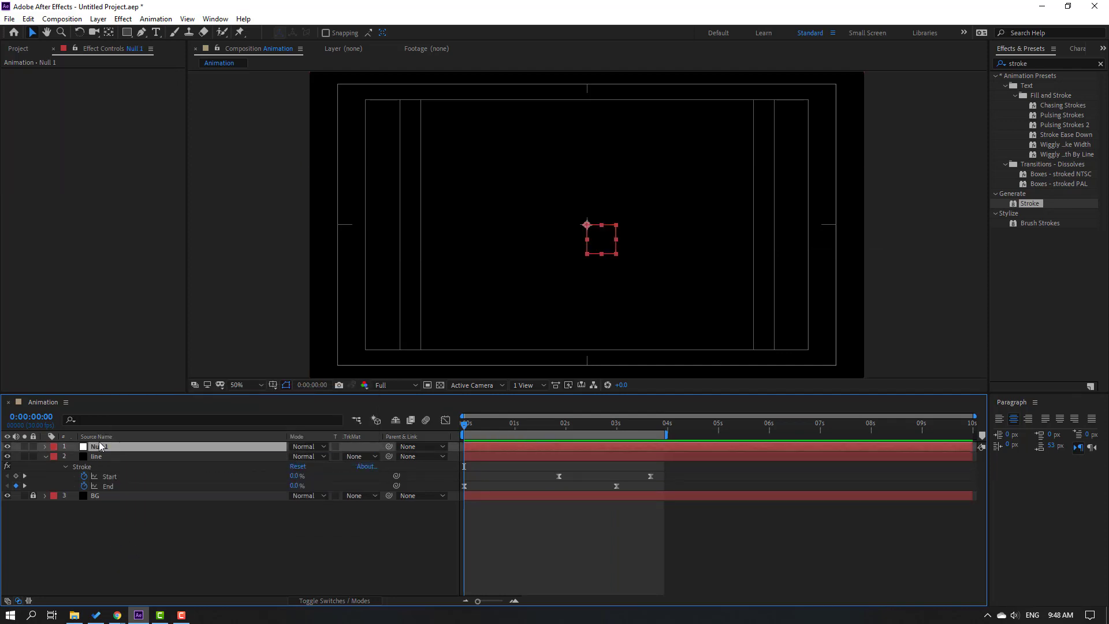
key(Return)
text(Po)
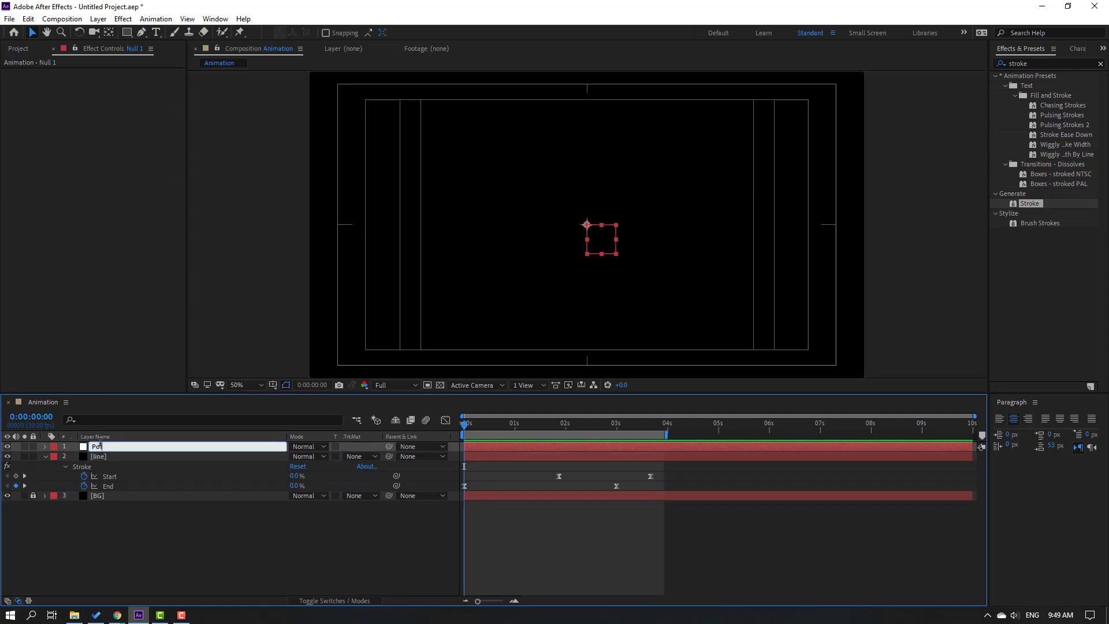
text(int)
key(Return)
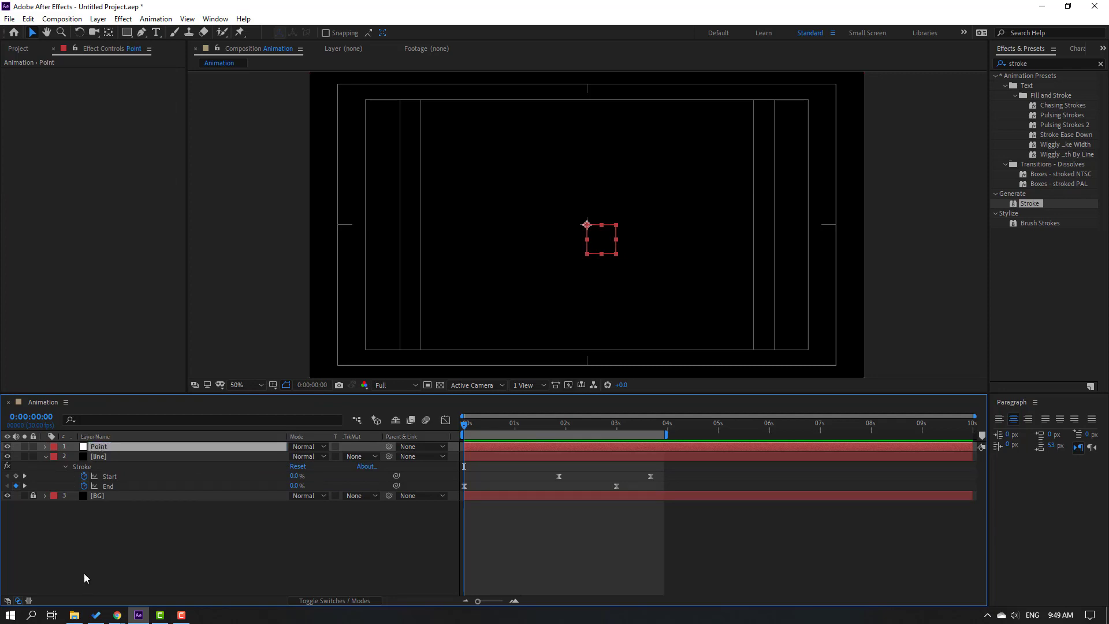
Step: Expand Mask 1 on the line layer and copy its Mask Path
click(92, 465)
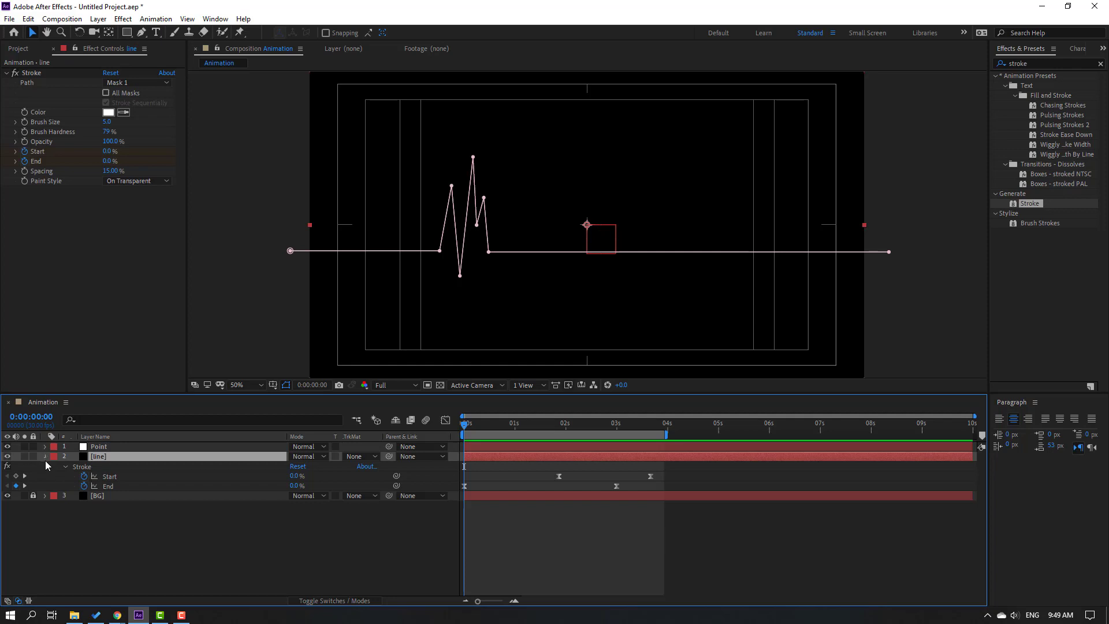
click(46, 458)
click(45, 458)
click(64, 477)
click(56, 466)
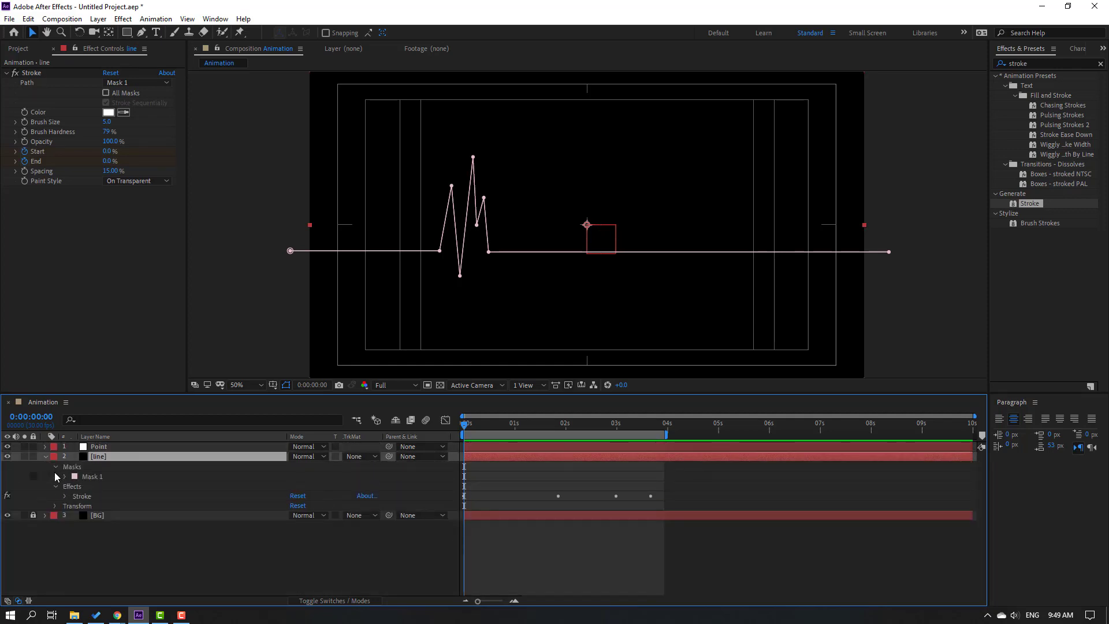
click(64, 479)
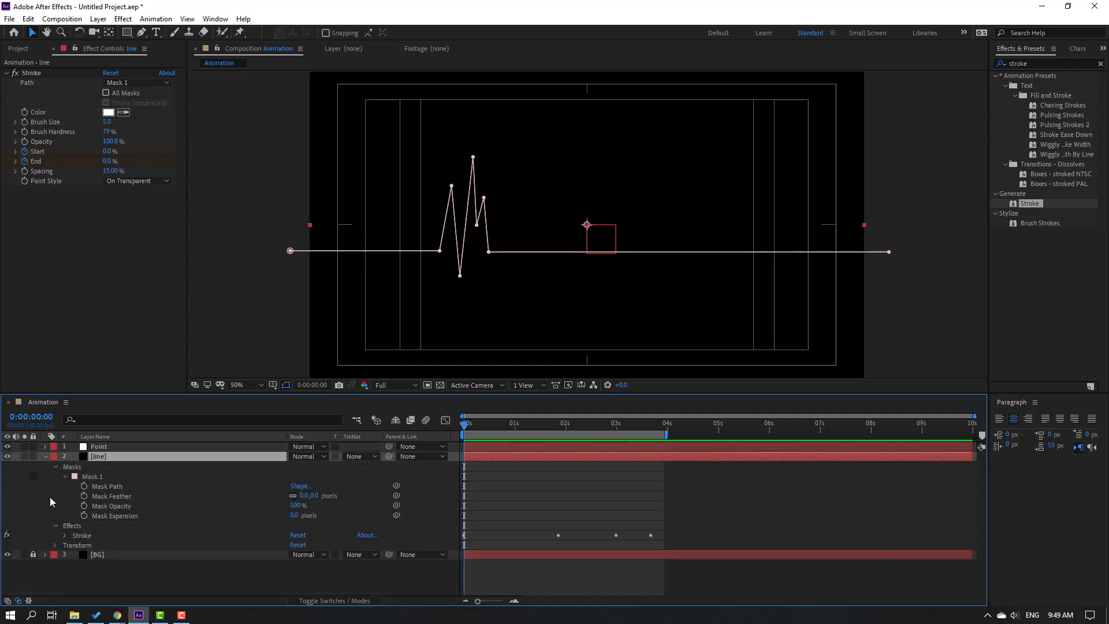
click(113, 489)
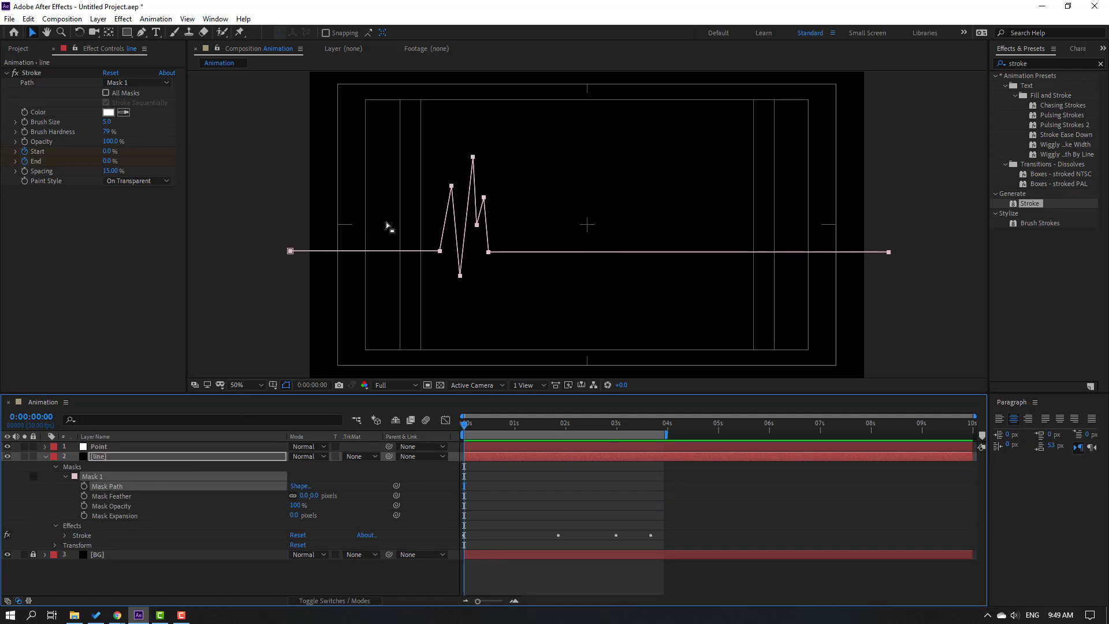
Step: Paste the copied mask path into the Point null's Position at 0:00:00:00 and preview the motion
click(46, 456)
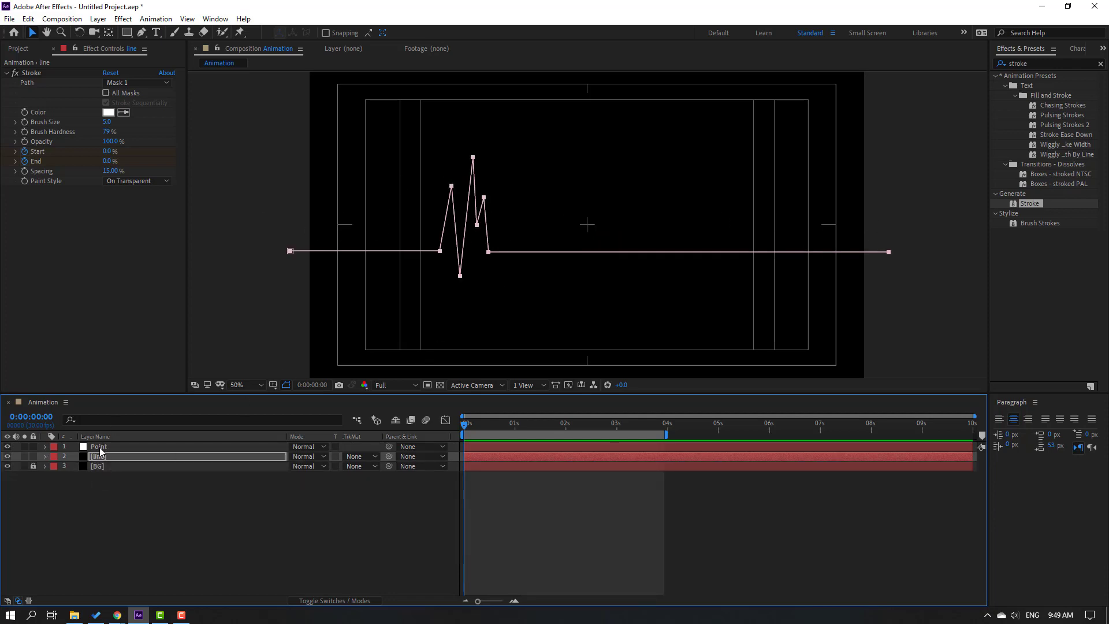
click(99, 448)
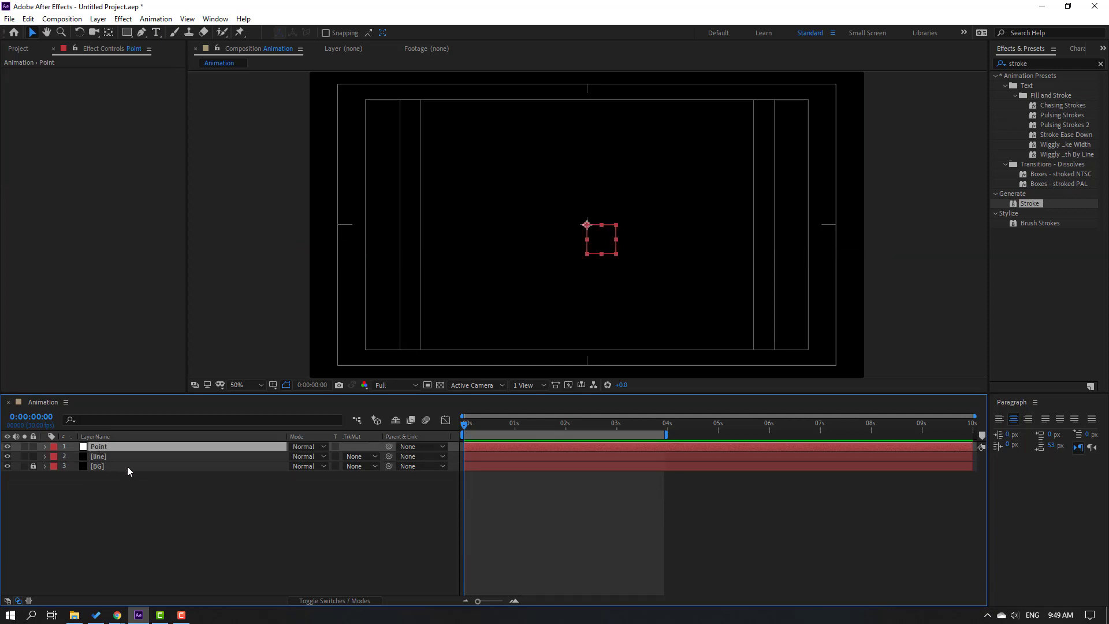
key(p)
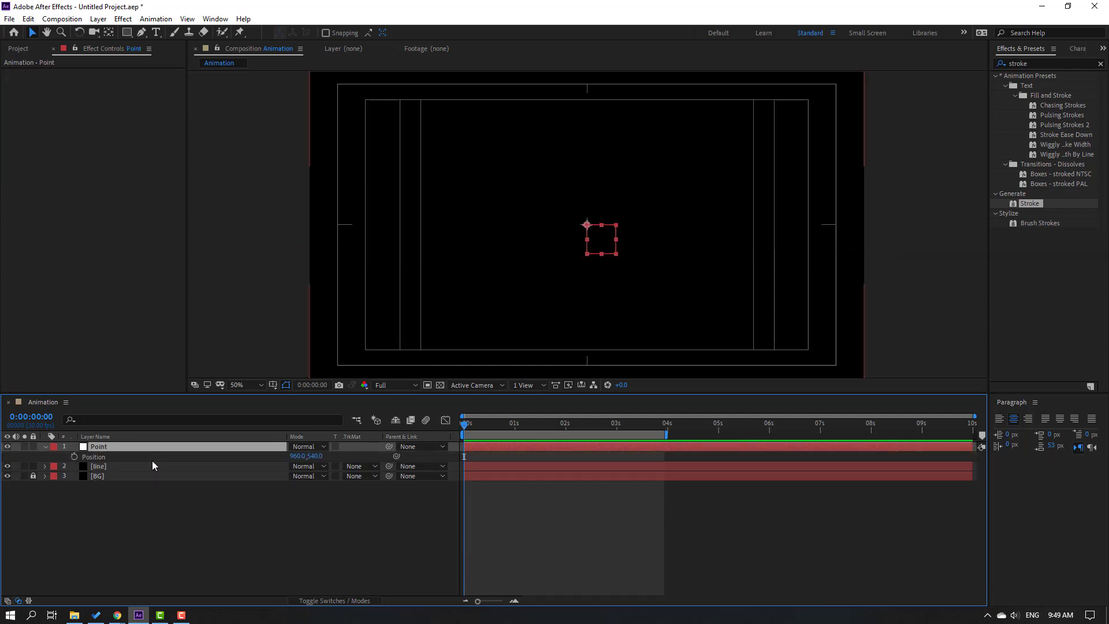
click(95, 456)
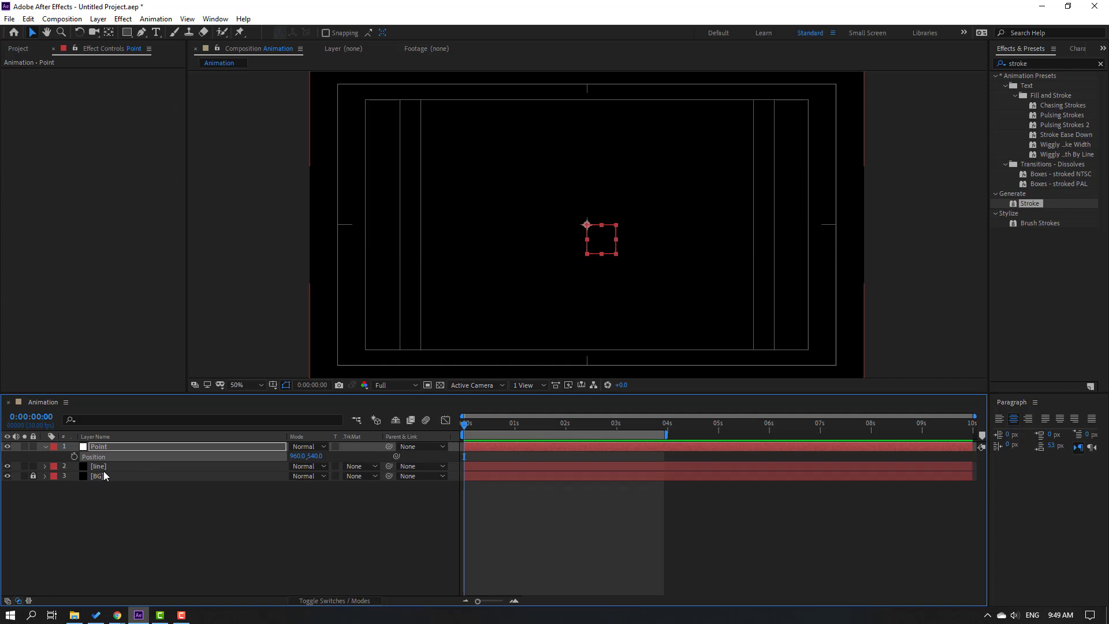
key(ctrl+v)
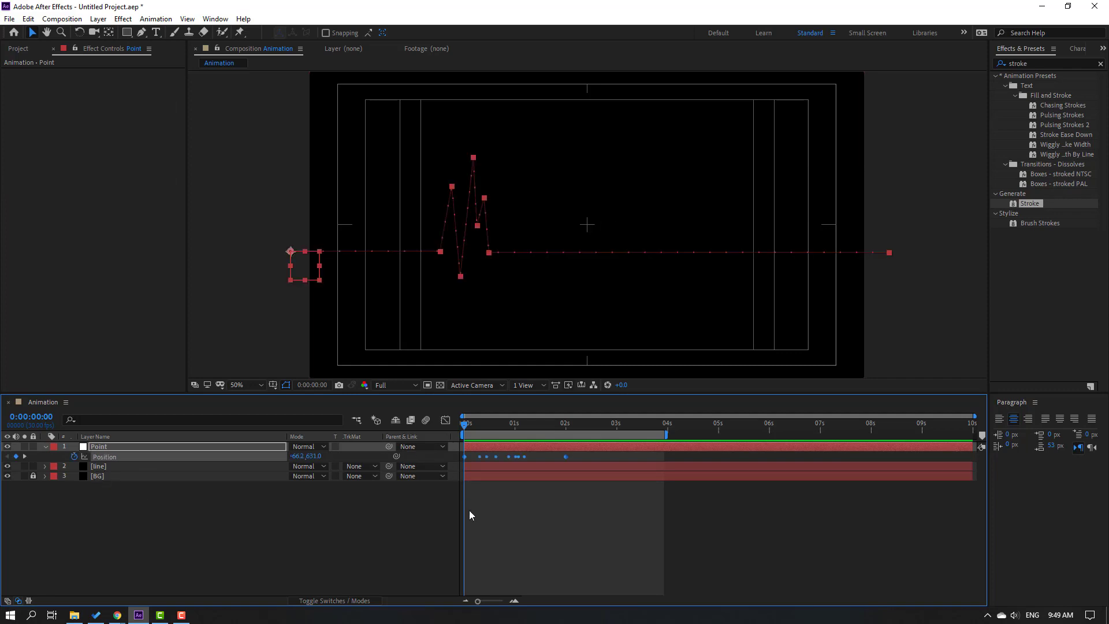
key(space)
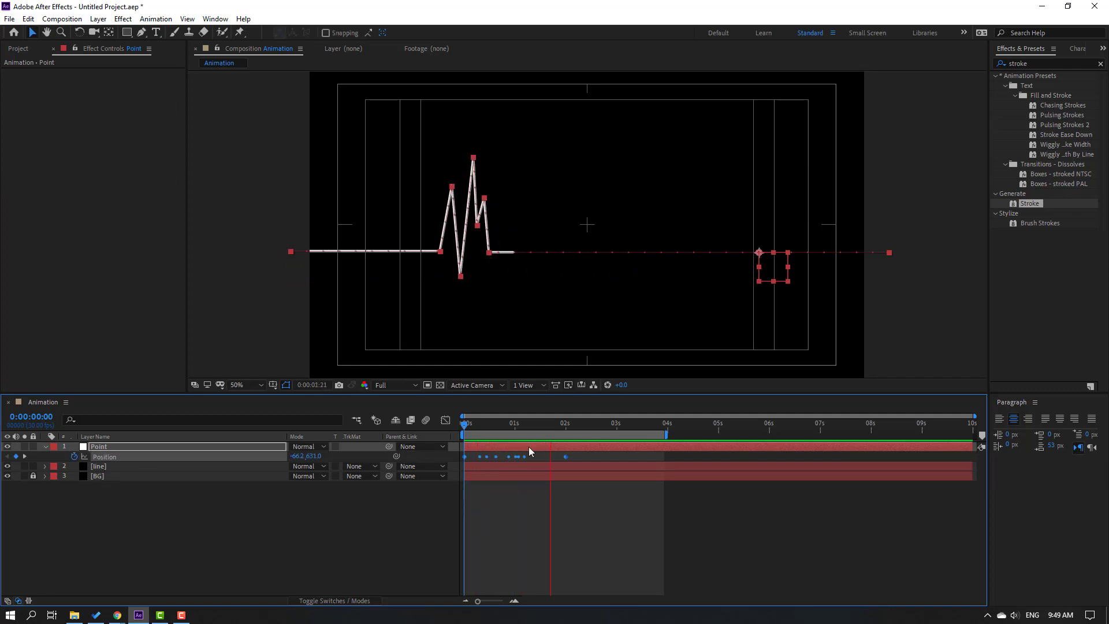
key(space)
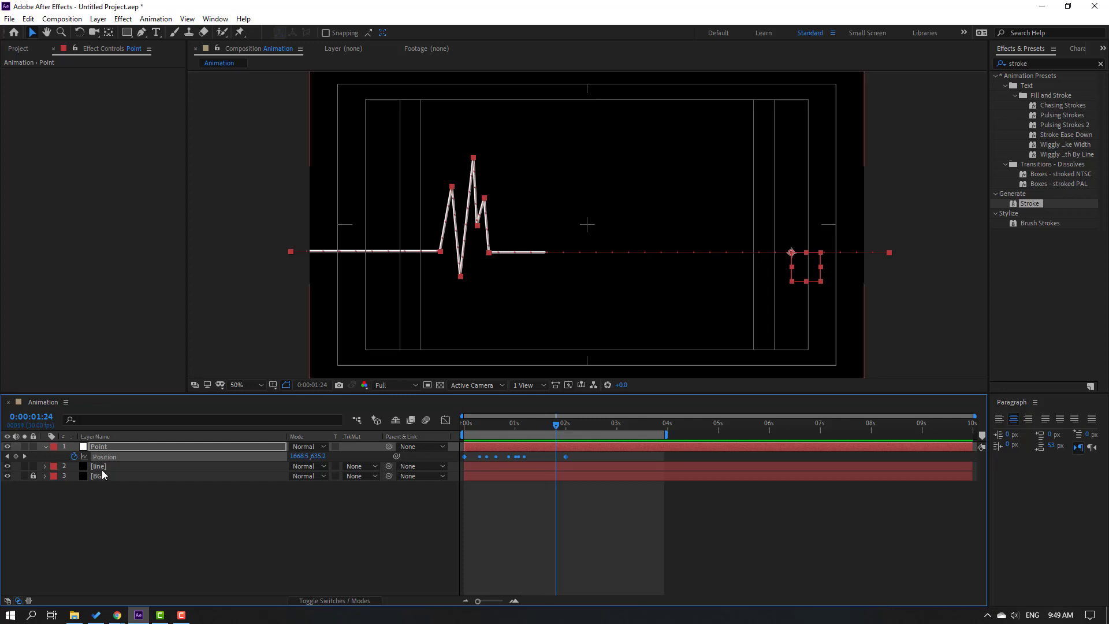
Step: Show the line layer's keyframes, move the playhead to 0:00:03:00, and apply Easy Ease to the Point null's Position keyframes
click(100, 466)
key(u)
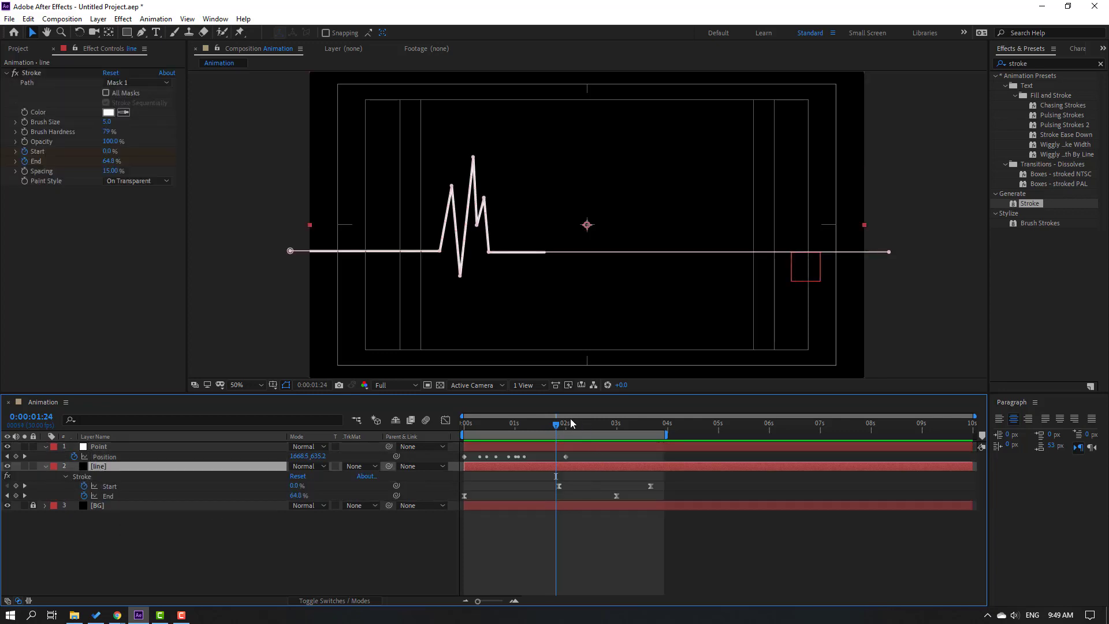
mouse_move(570, 419)
mouse_down()
mouse_move(615, 432)
mouse_move(585, 459)
mouse_move(456, 464)
mouse_up()
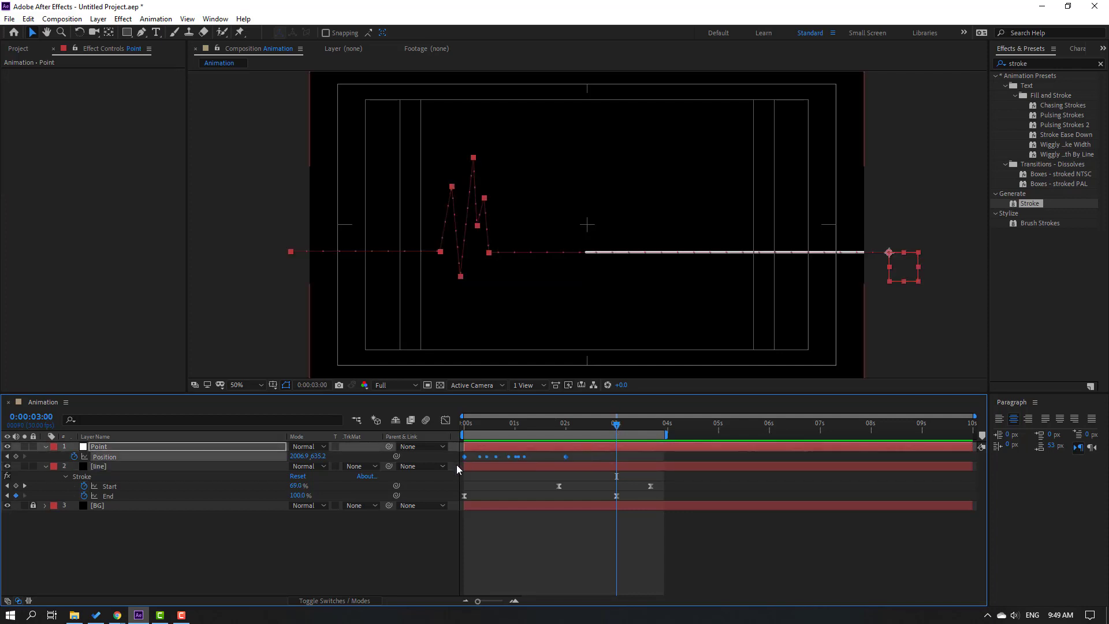
right_click(566, 456)
mouse_move(612, 453)
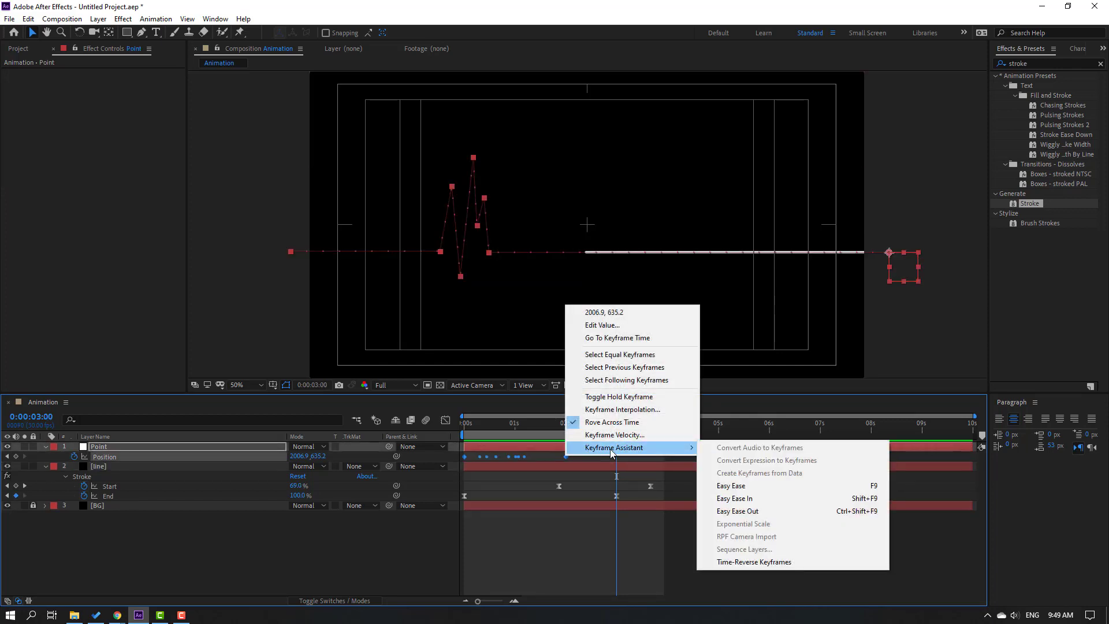
click(720, 489)
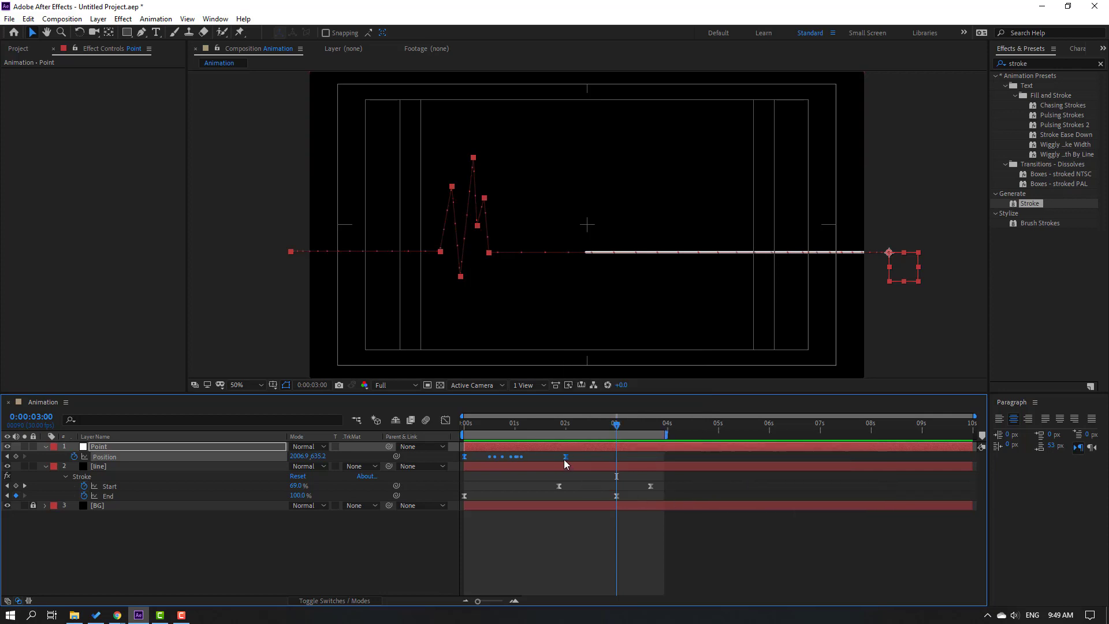
Step: Stretch the Point null's Position keyframes to end at 3 seconds, preview the motion, and collapse the Point and line layers
mouse_move(566, 460)
mouse_down()
mouse_move(649, 460)
mouse_move(616, 463)
mouse_move(596, 425)
mouse_move(449, 435)
mouse_up()
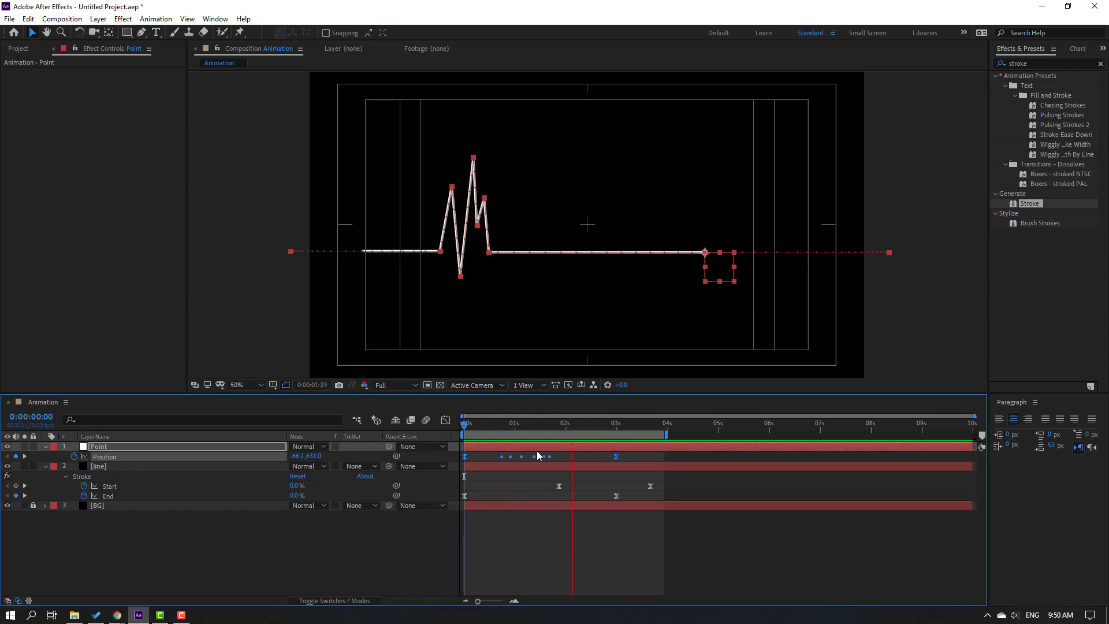
drag(571, 426, 592, 427)
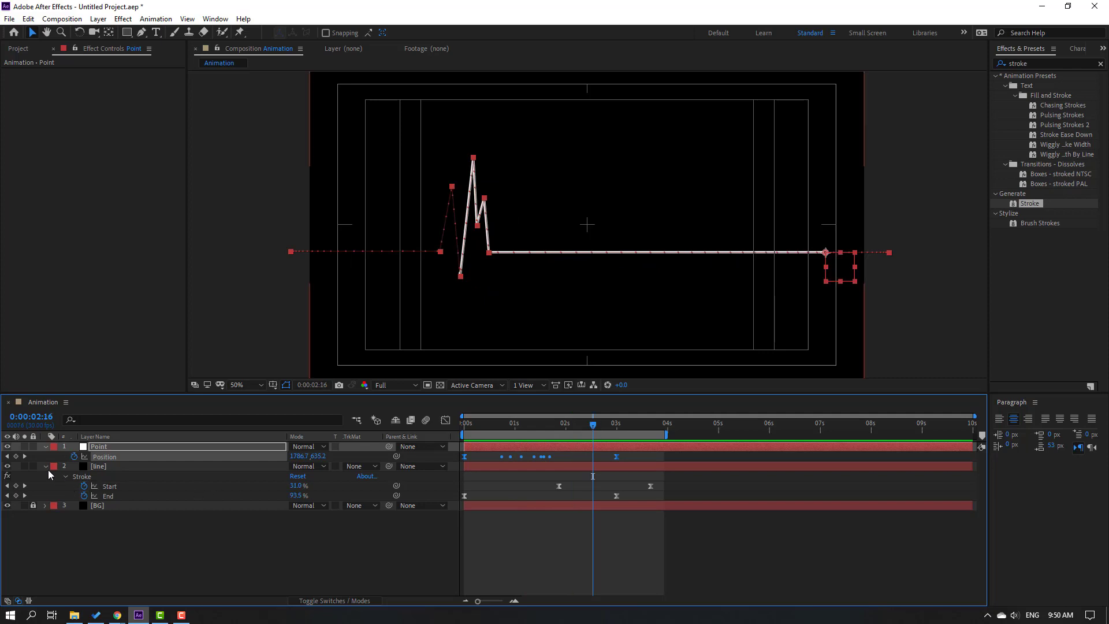
click(45, 467)
click(45, 446)
click(37, 491)
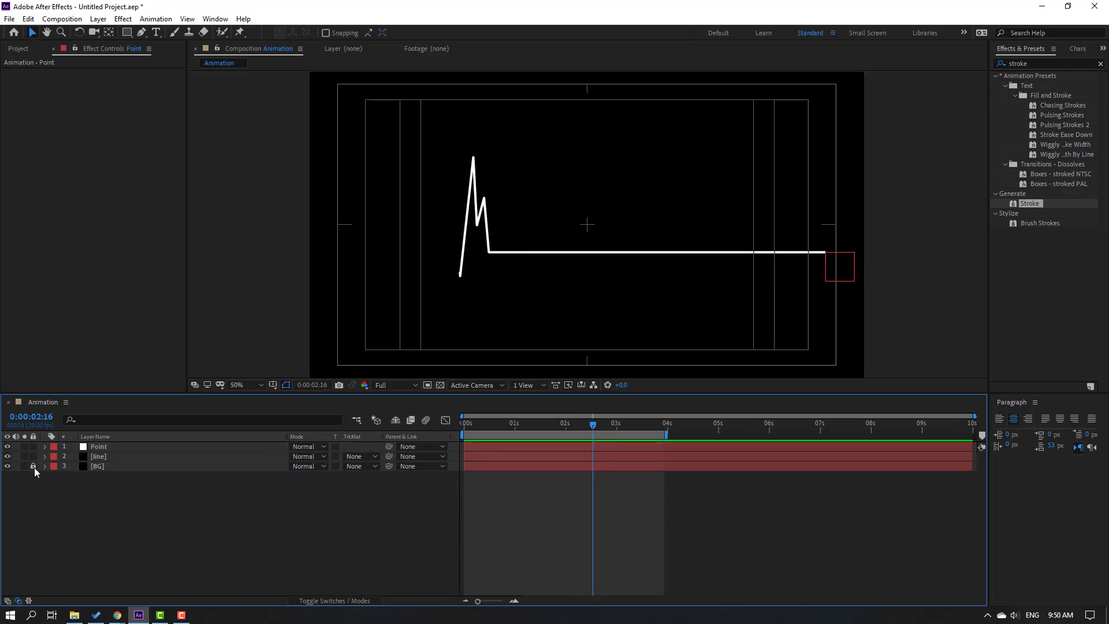
Step: Unlock the BG layer and apply the Gradient Ramp effect to it
click(33, 466)
click(100, 466)
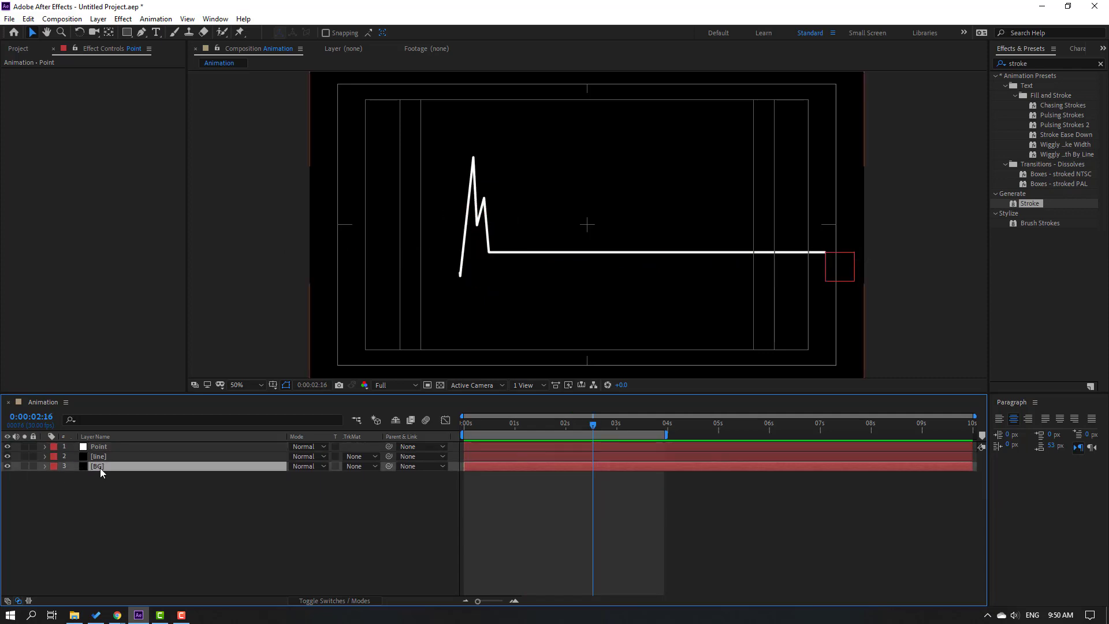
click(1048, 62)
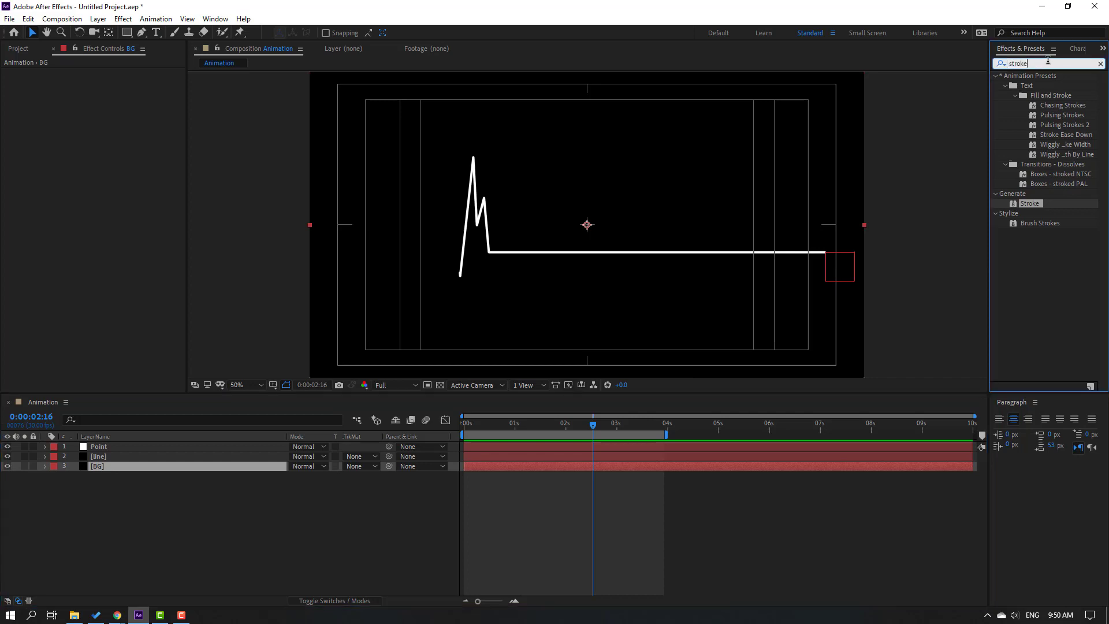
key(ctrl+a)
text(gradi)
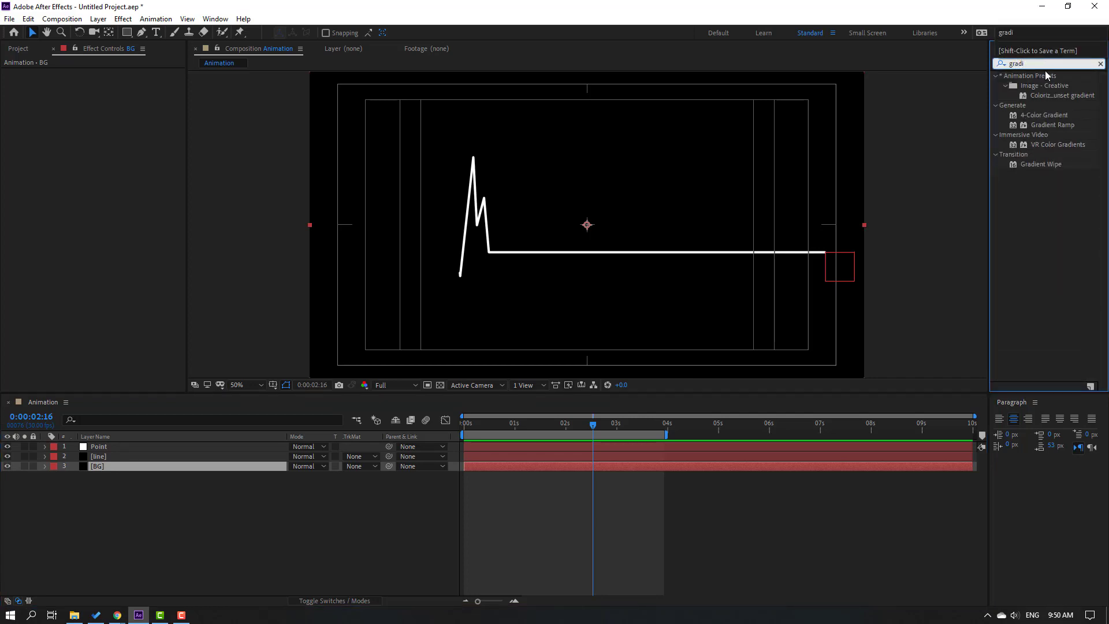
click(1031, 126)
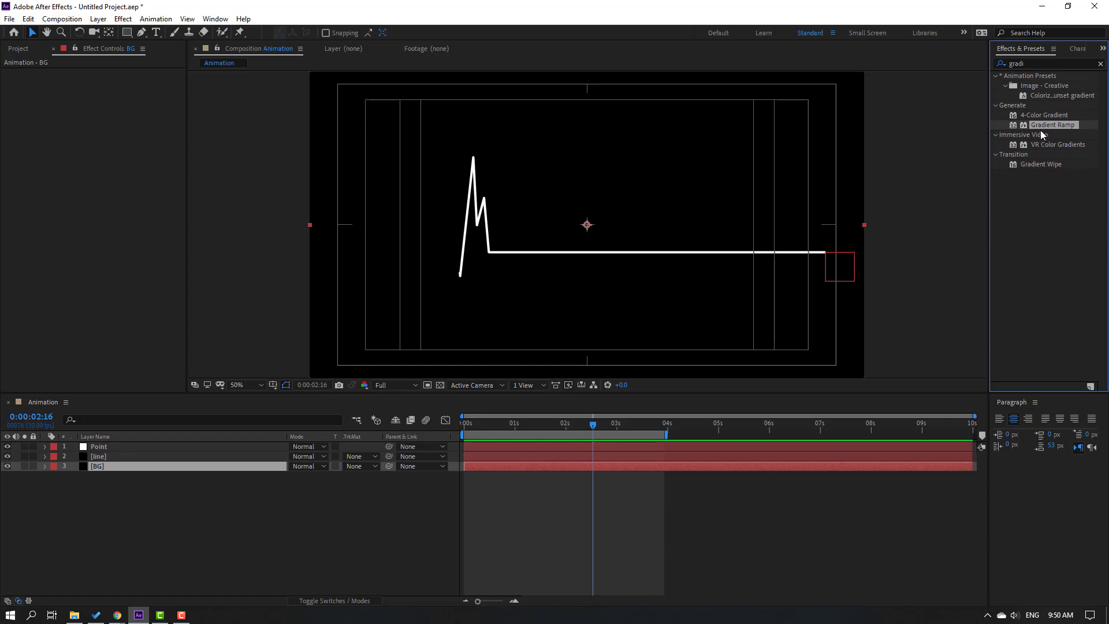
drag(1040, 130, 101, 470)
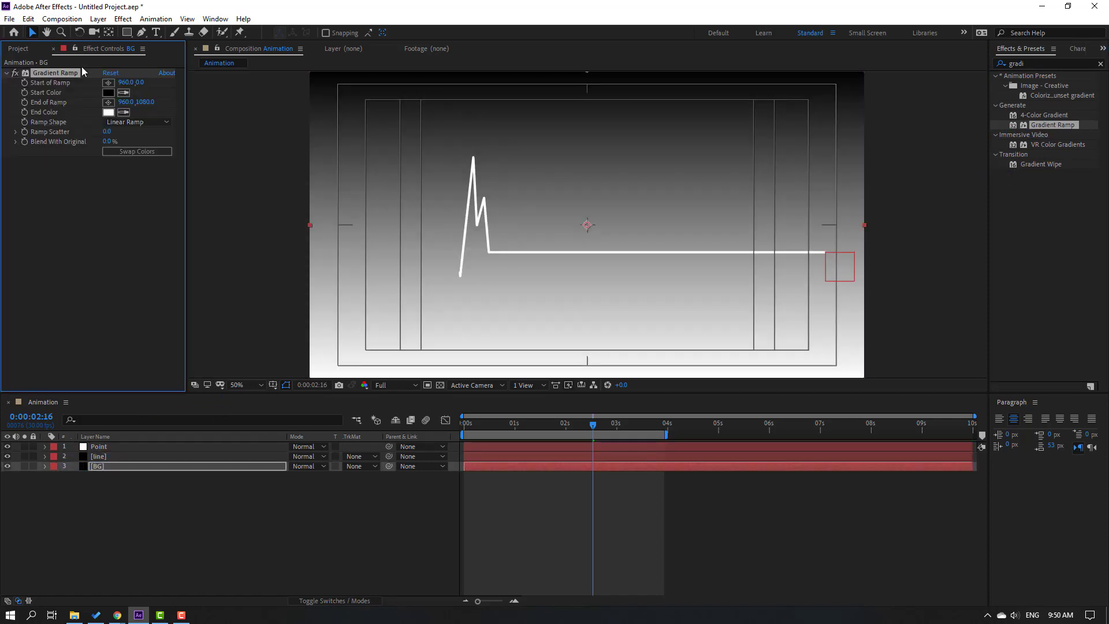
Step: Set the Gradient Ramp's End Color to dark blue, 081B2F
click(108, 112)
click(801, 456)
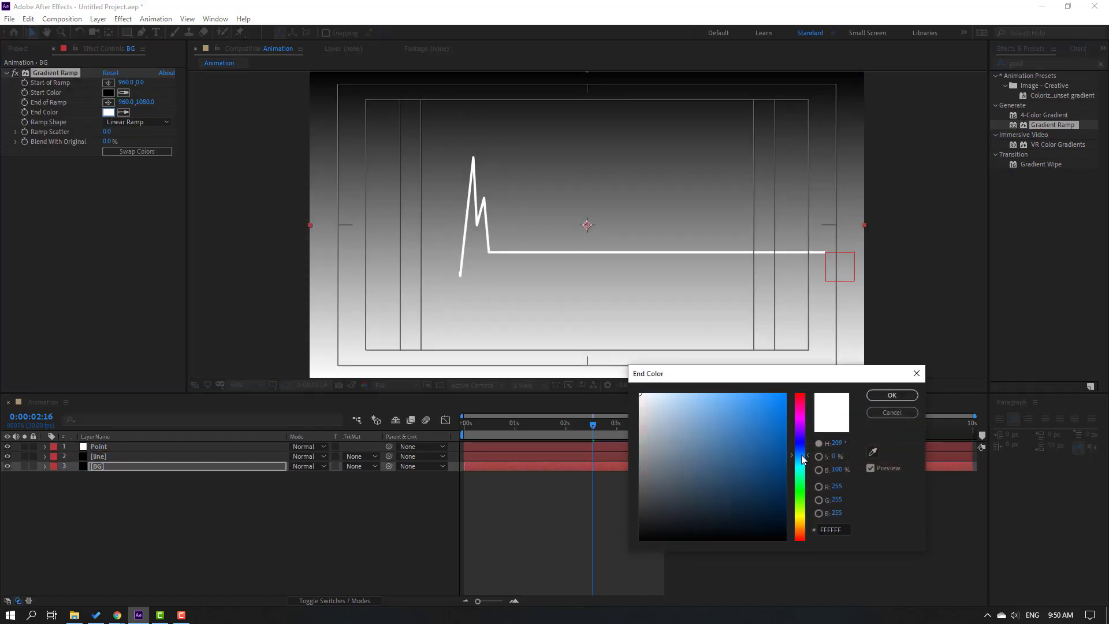
drag(745, 503, 760, 514)
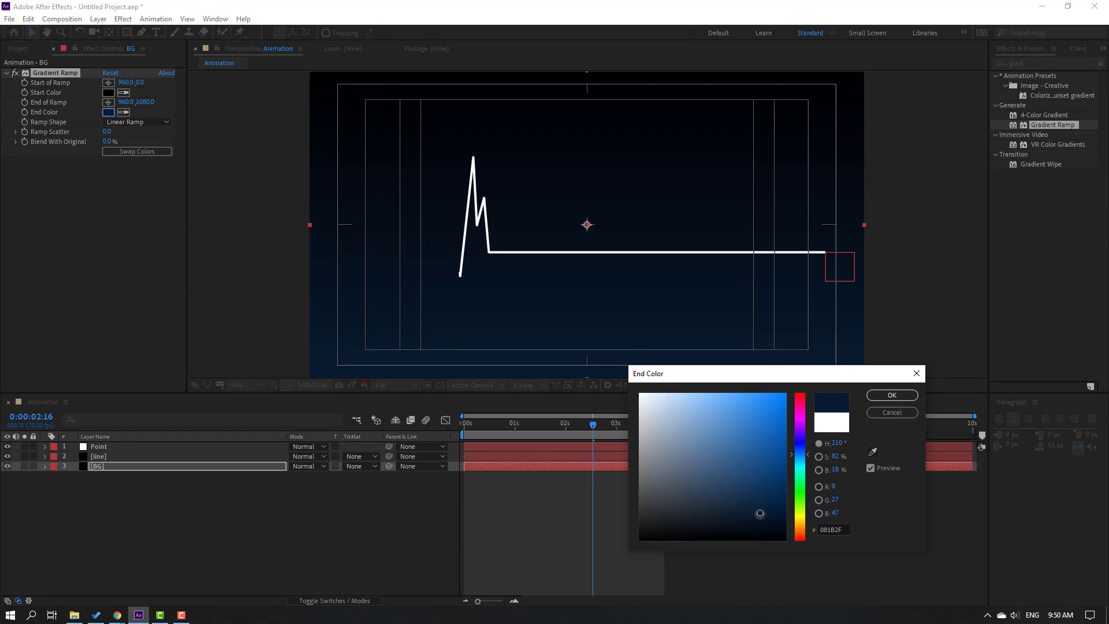
click(887, 398)
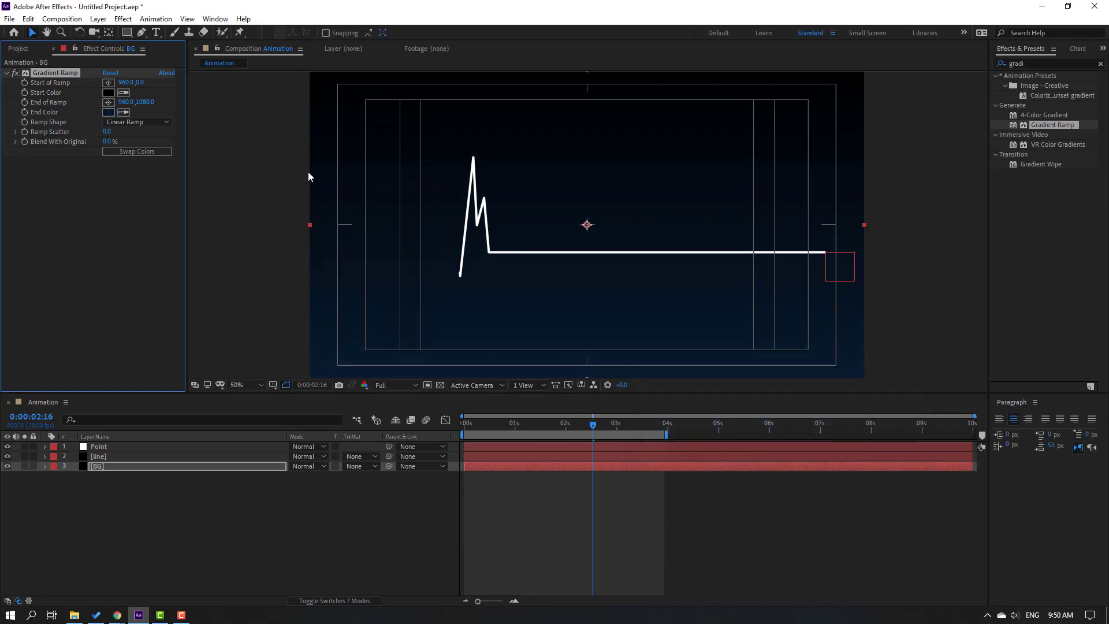
Step: Set the Gradient Ramp's Start Color to a dark teal blue
click(108, 92)
click(800, 459)
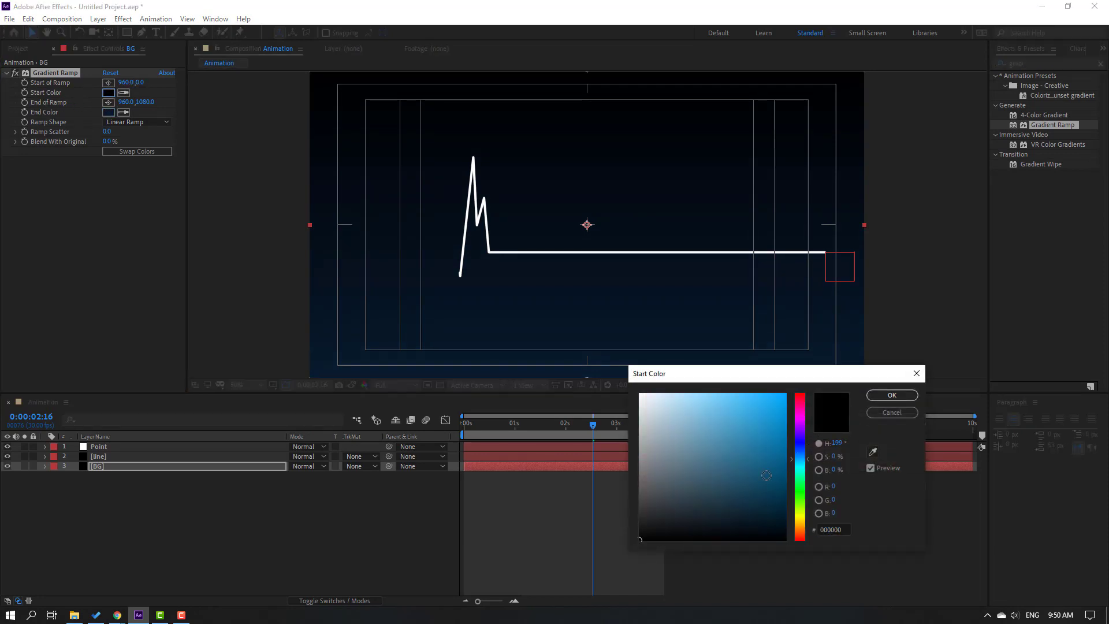
drag(765, 475, 760, 508)
click(890, 395)
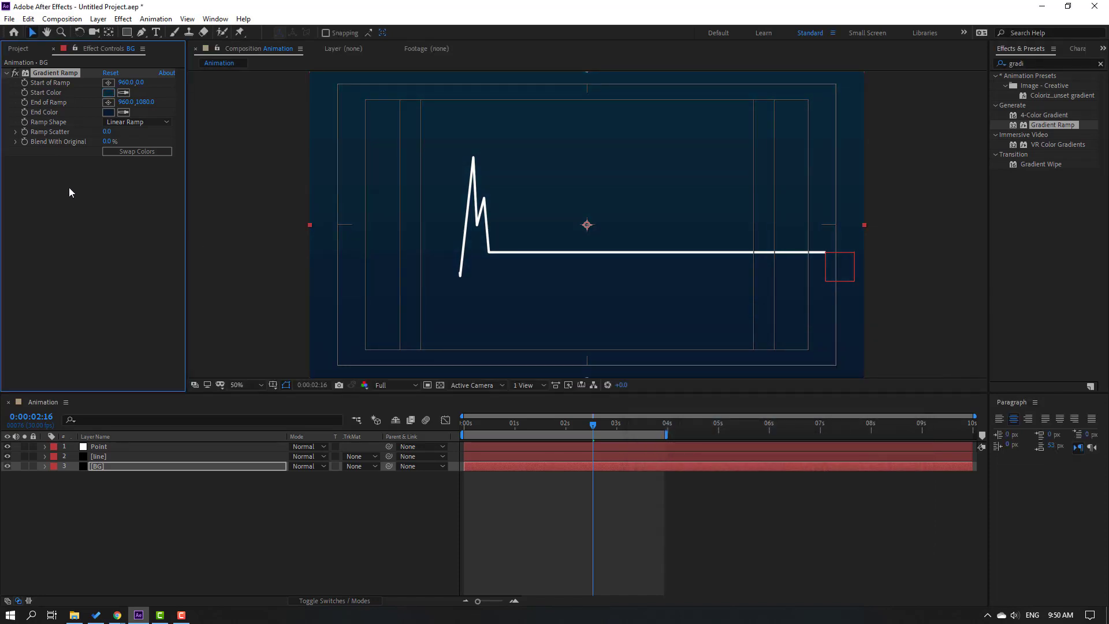
Step: Change the Gradient Ramp to Radial Ramp, moving its start to about 932, 224 and its end to about 900, 1084
click(127, 121)
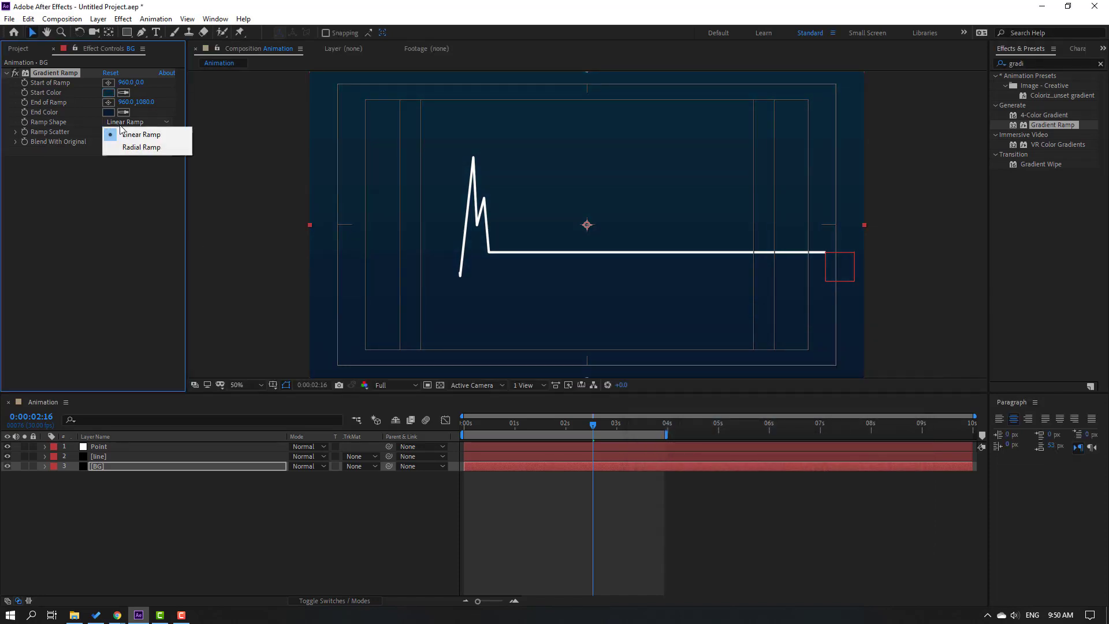
click(142, 147)
scroll(547, 245, down, 2)
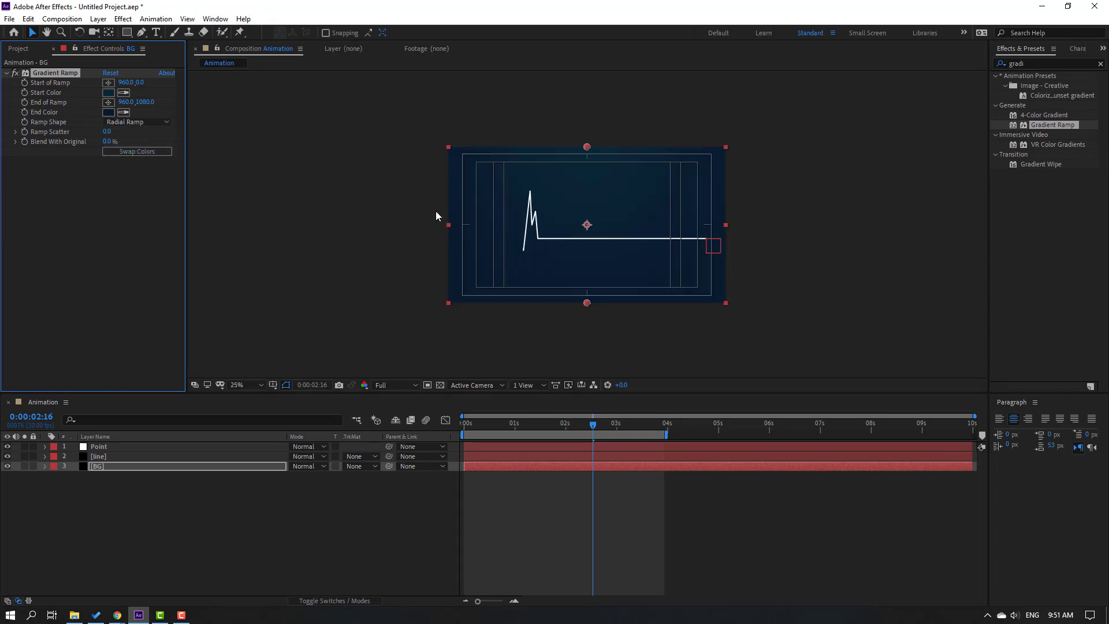
drag(586, 147, 582, 193)
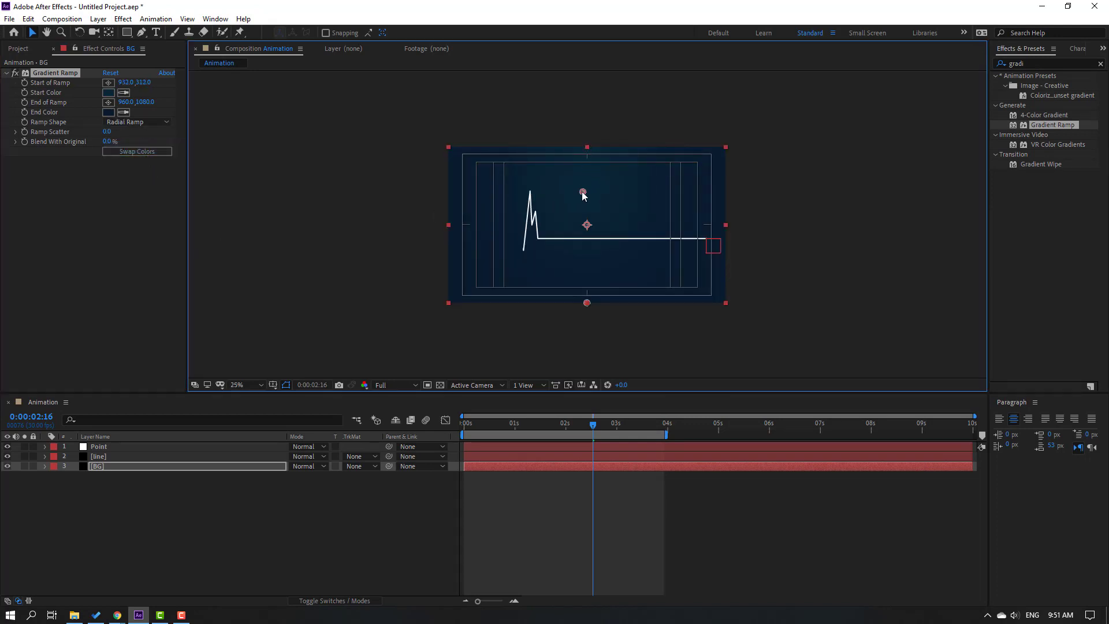
mouse_move(587, 303)
mouse_down()
mouse_move(582, 356)
mouse_move(584, 272)
mouse_move(579, 300)
mouse_up()
drag(582, 188, 582, 180)
Step: Turn off the Title/Action Safe overlay in the composition view and select the BG layer
click(272, 384)
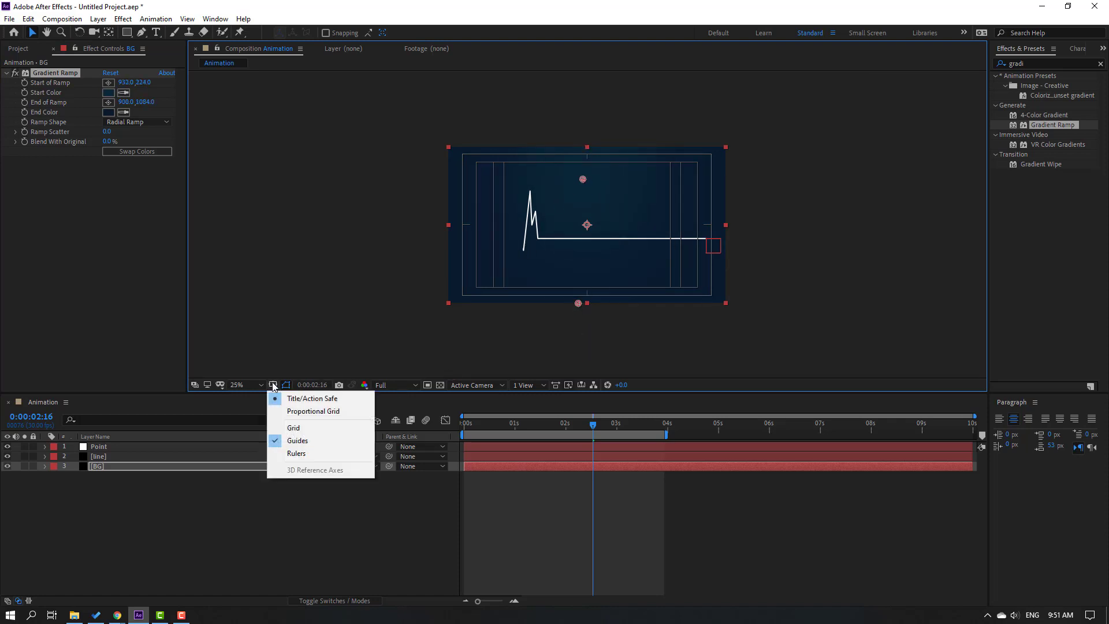
click(335, 400)
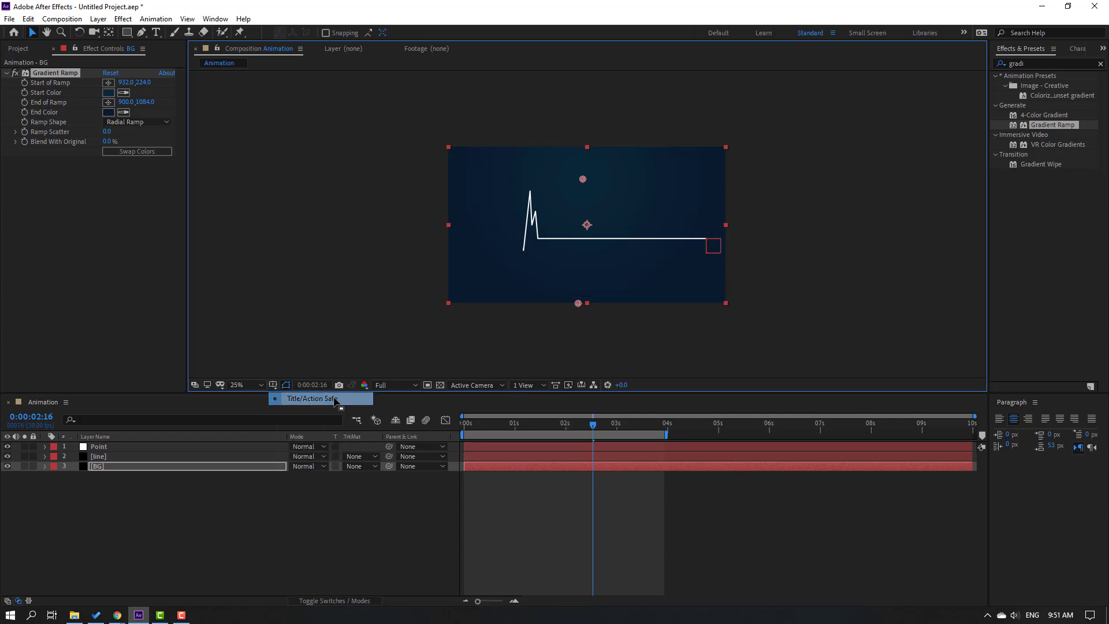
key(period)
click(188, 555)
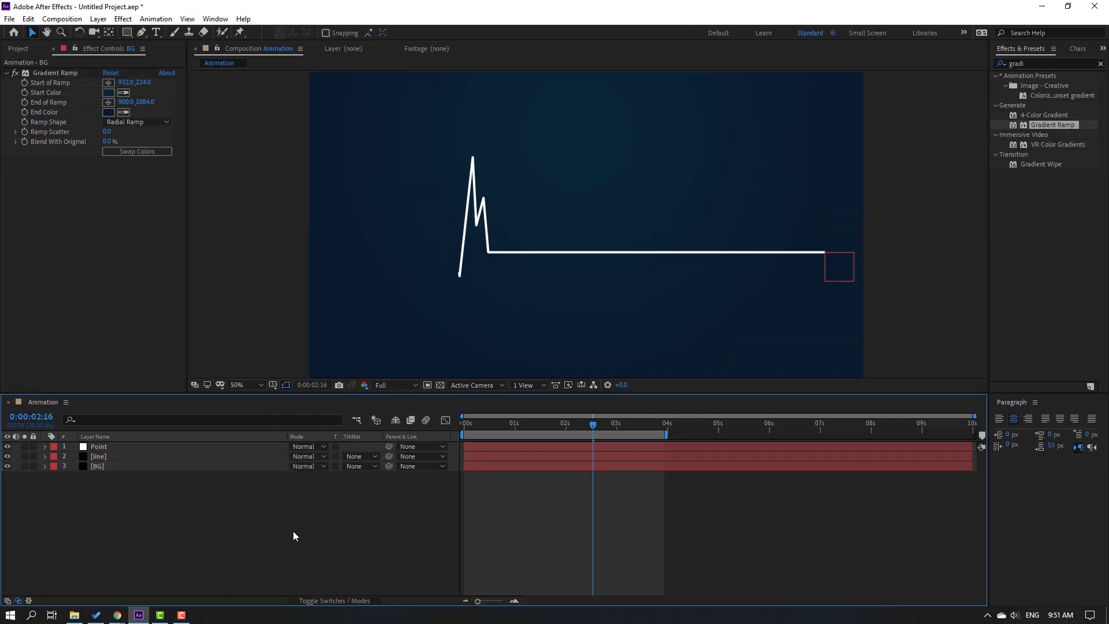
click(99, 468)
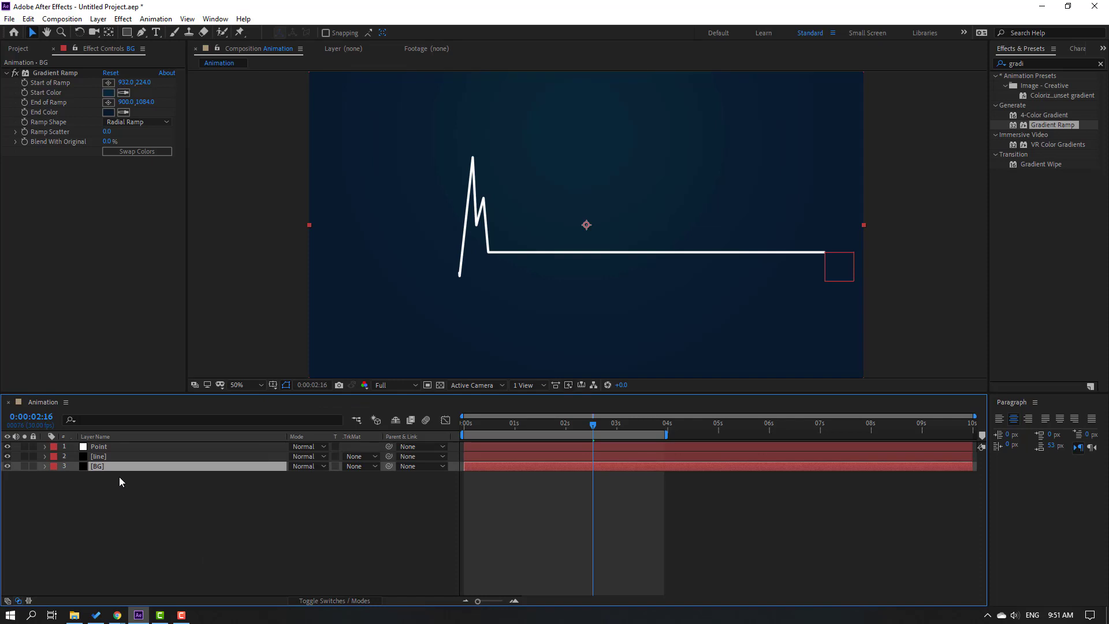
Step: Duplicate the BG layer and rename the upper copy as grid
key(ctrl+d)
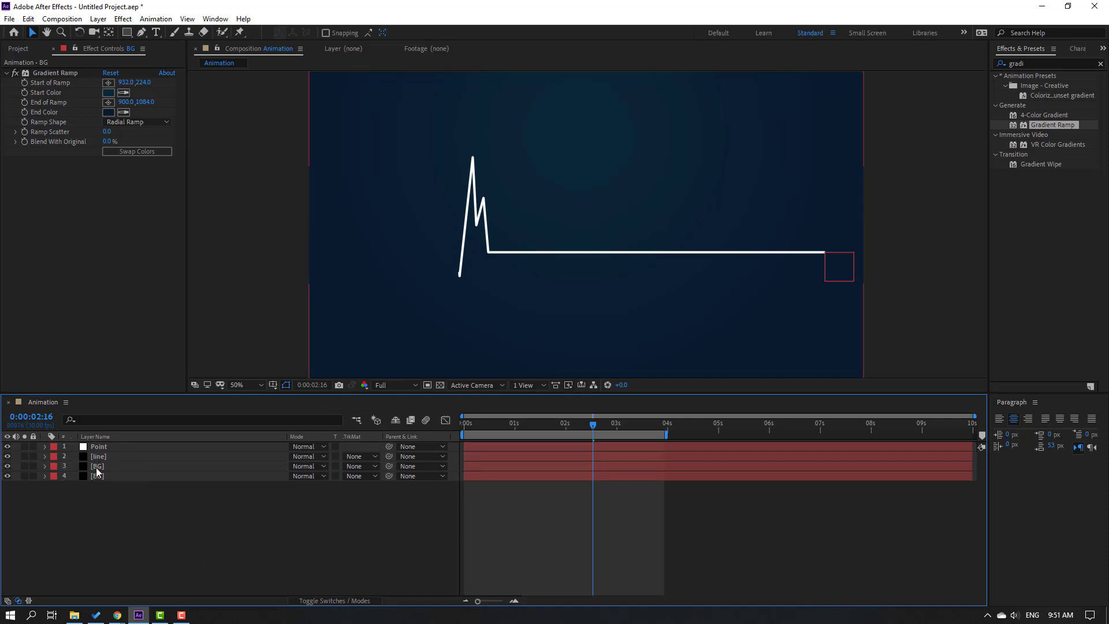
click(95, 466)
key(Return)
text(g)
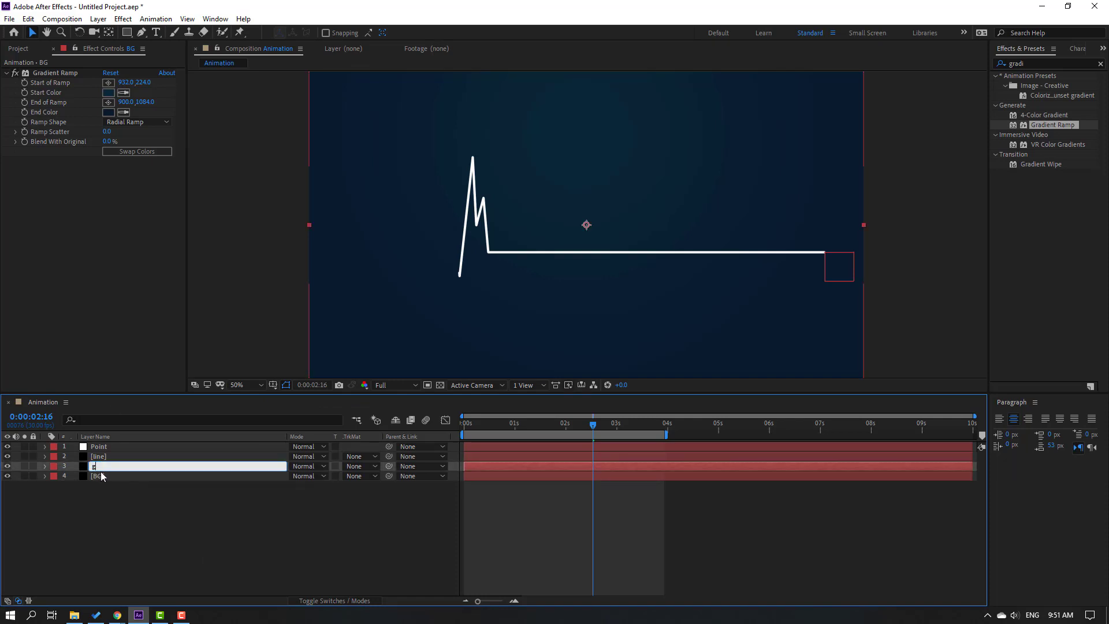
text(rid)
key(Return)
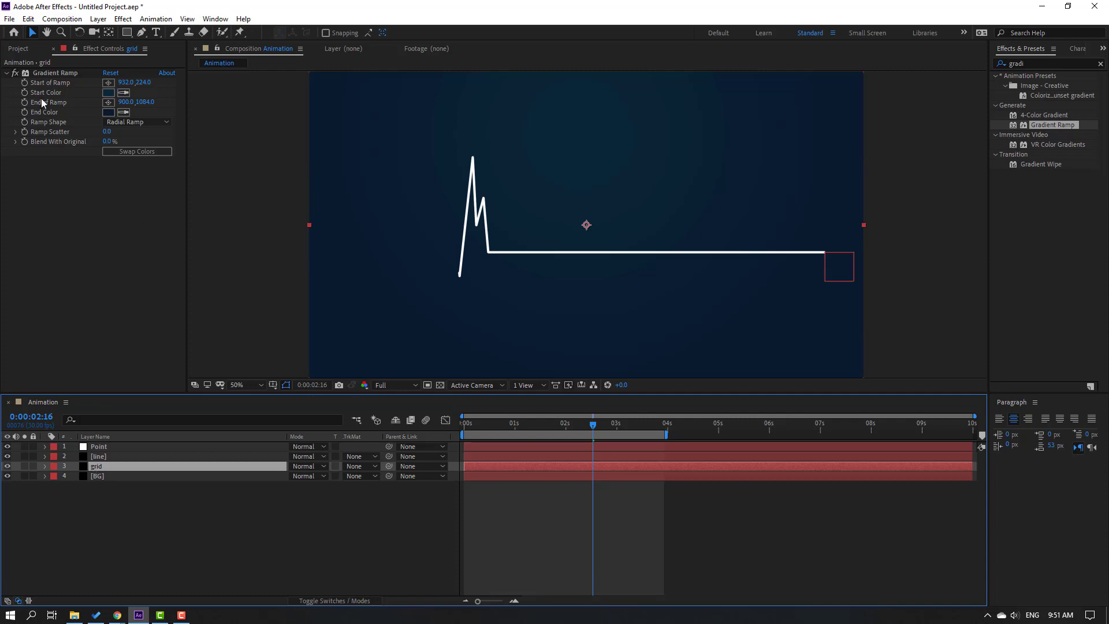
Step: Remove the Gradient Ramp from the grid layer and apply the Grid effect to it instead
click(46, 75)
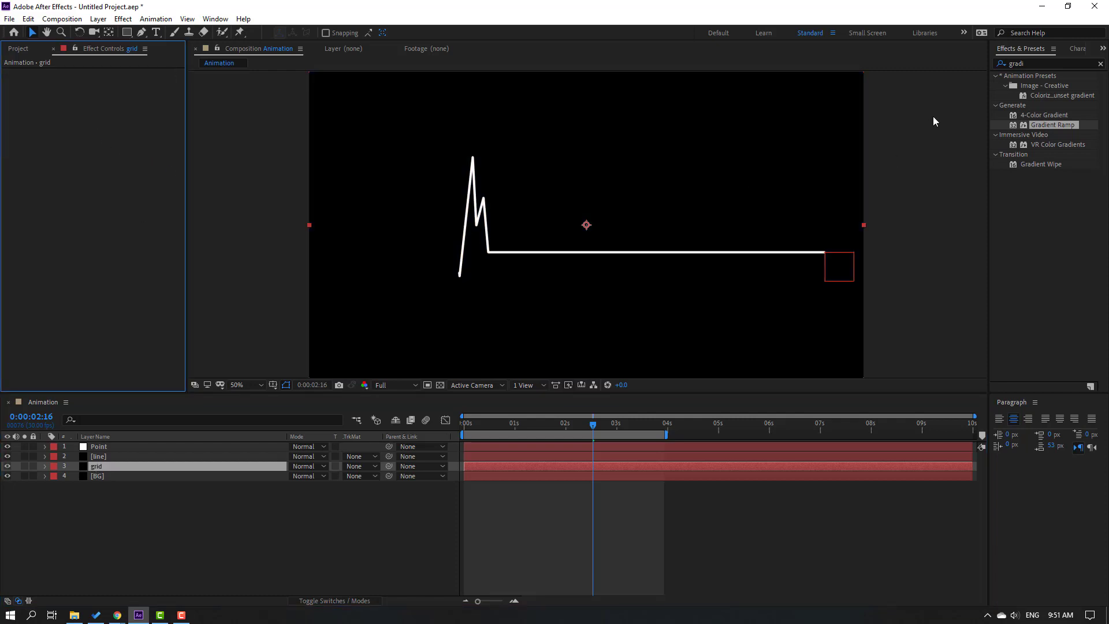
click(1034, 65)
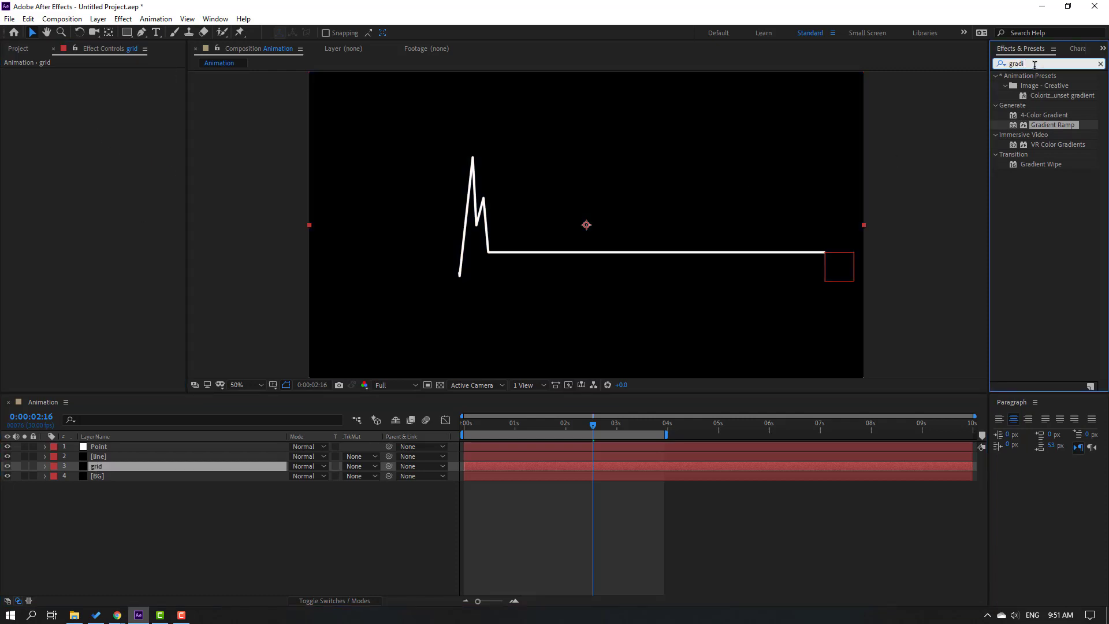
key(ctrl+a)
text(grid)
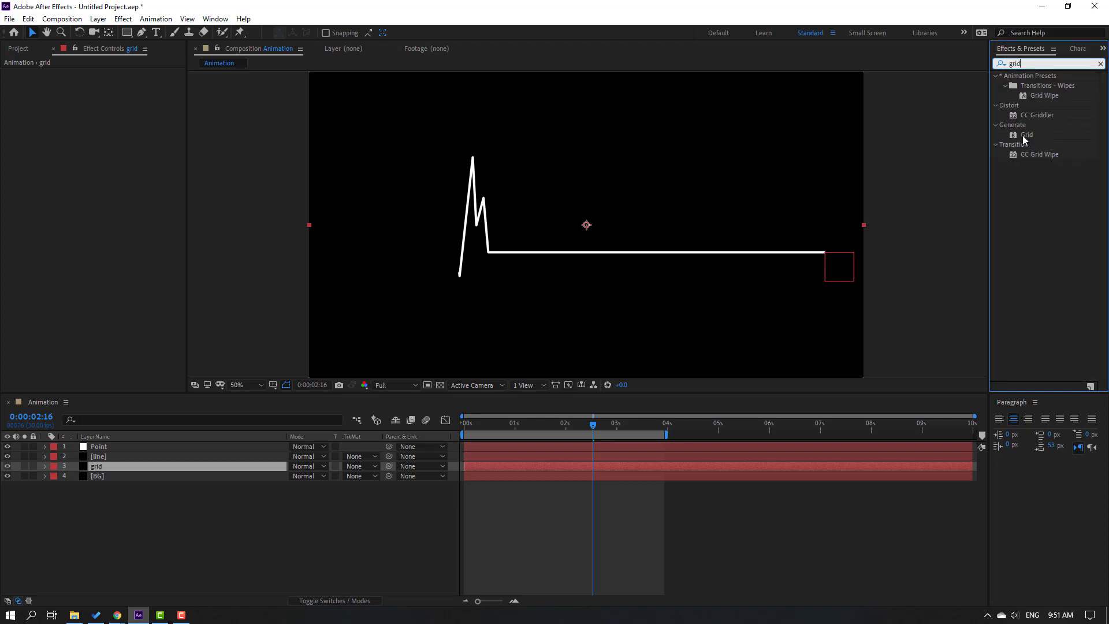
drag(1024, 139, 98, 474)
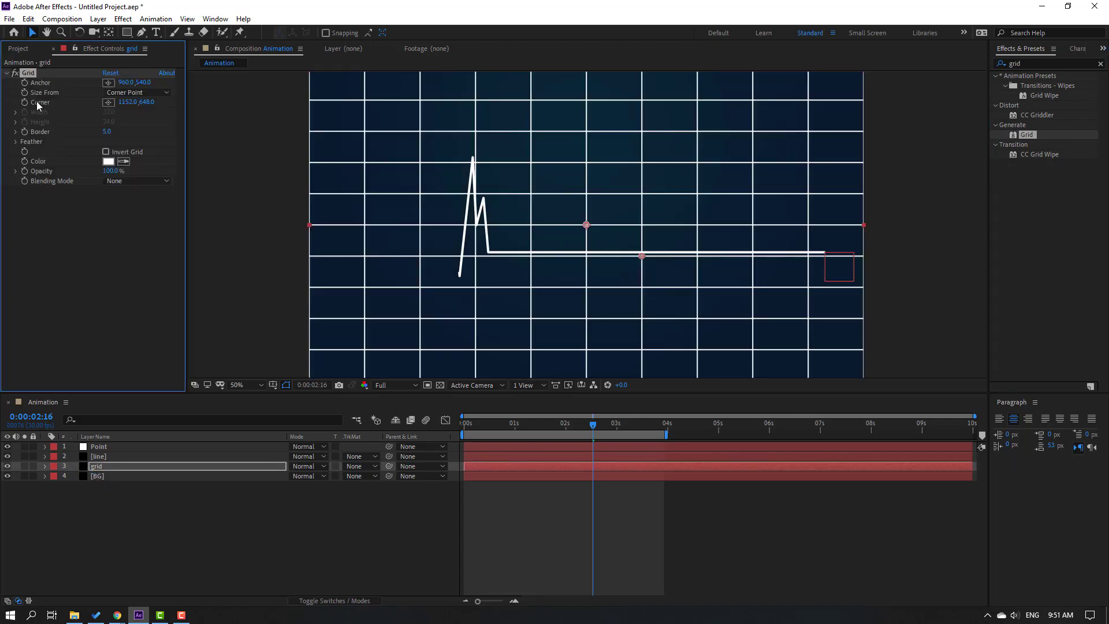
Step: Size the Grid effect by Width Slider with a width of about 20.4 and lower its opacity to 14%
click(119, 93)
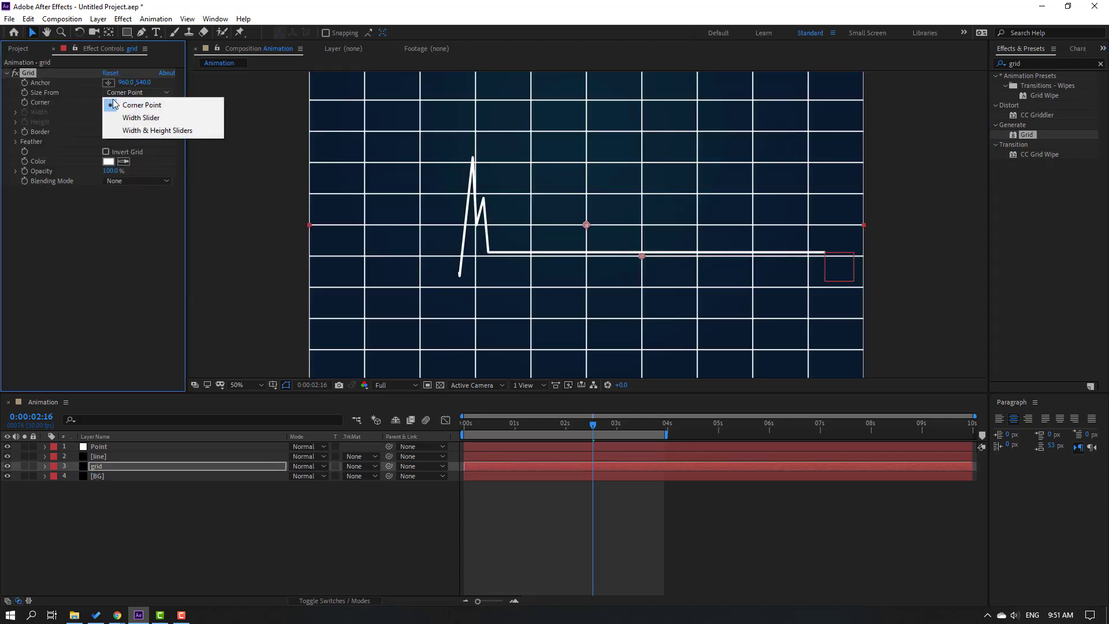
click(157, 121)
drag(52, 131, 43, 128)
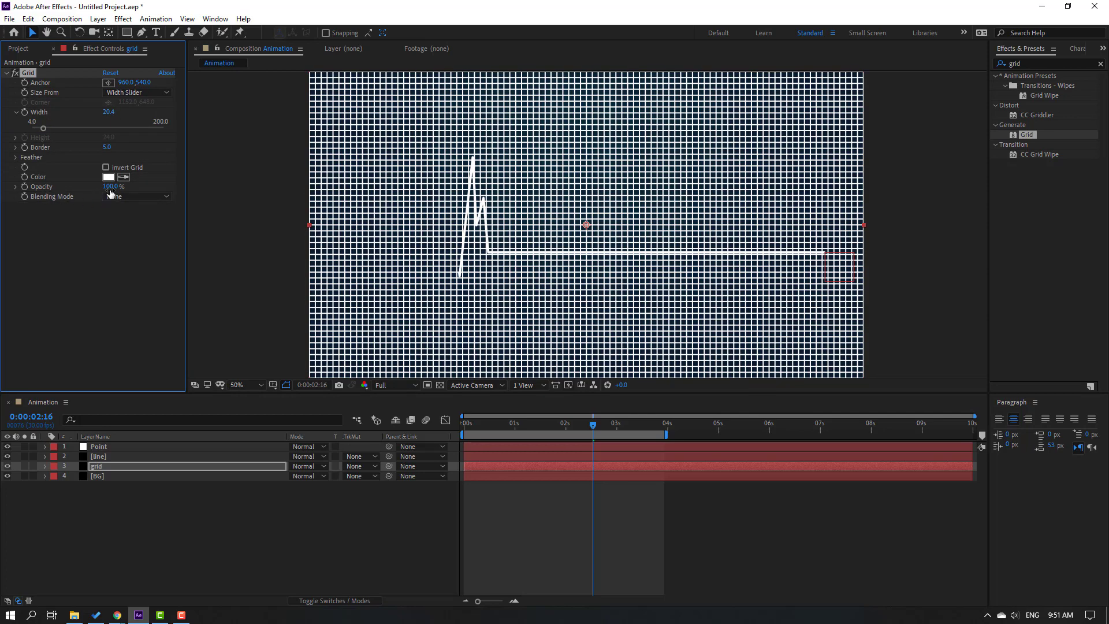
drag(109, 186, 63, 190)
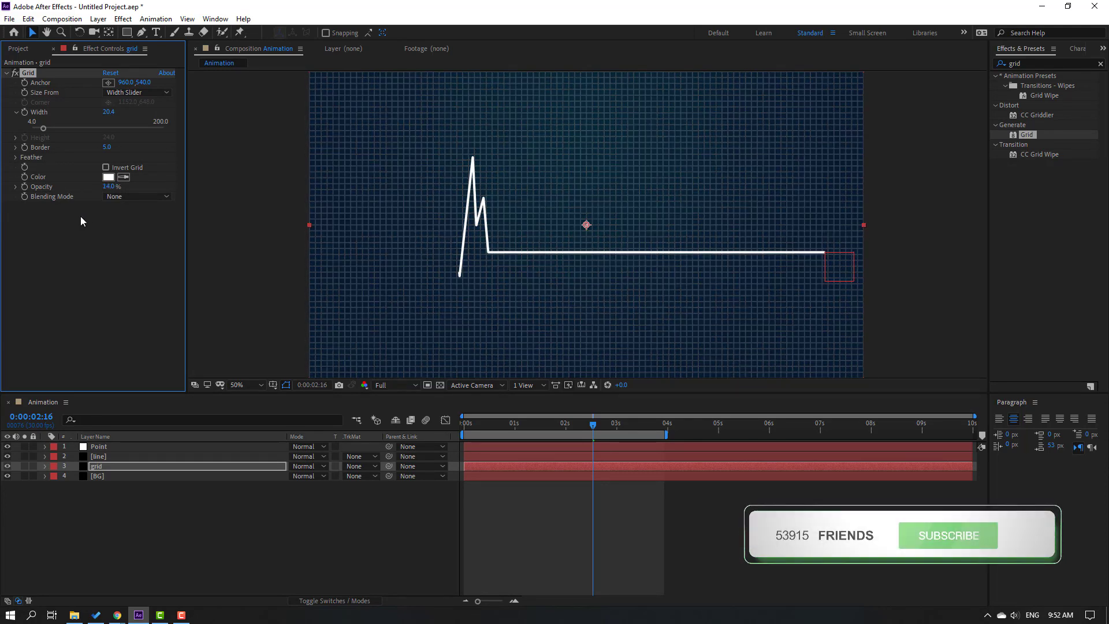
Step: Change the Grid effect's color to light blue, 4EA5D7
click(108, 177)
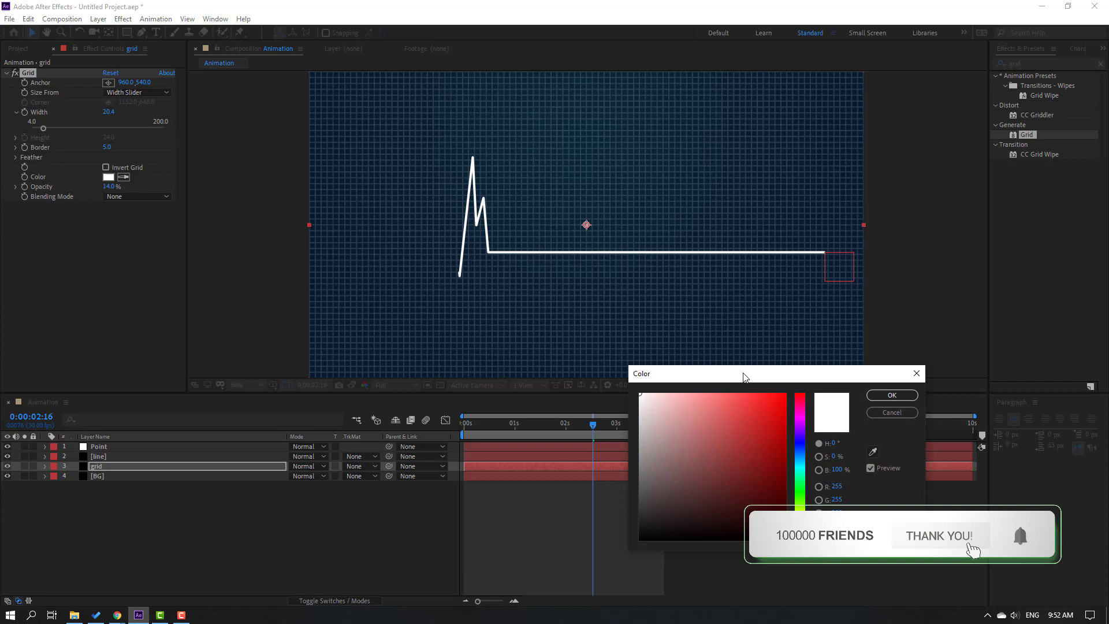
click(799, 457)
click(726, 426)
click(732, 416)
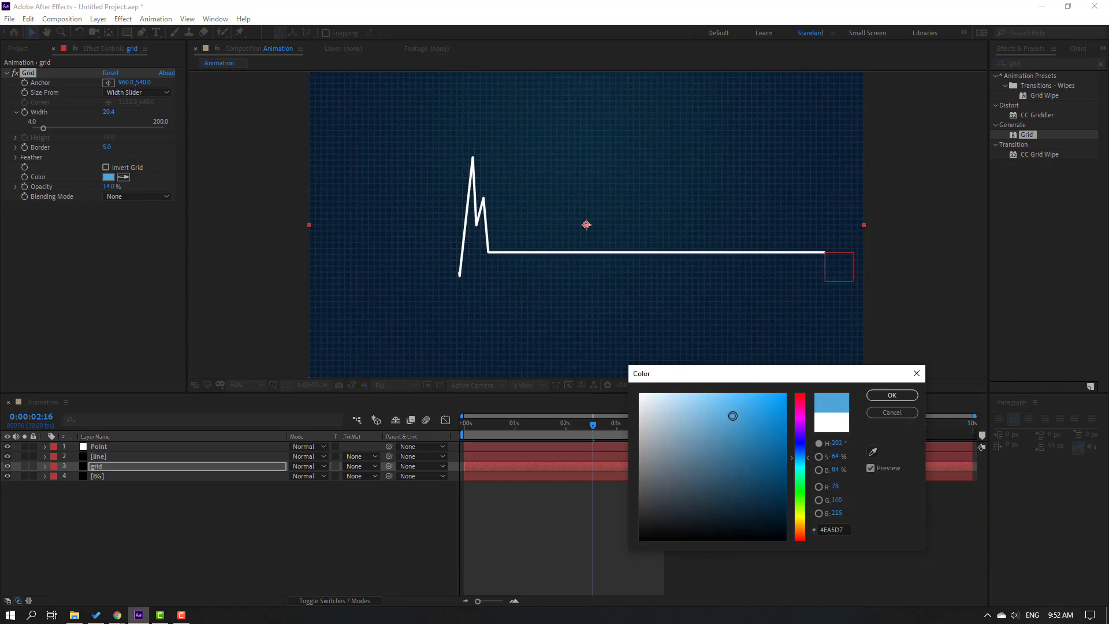
click(892, 395)
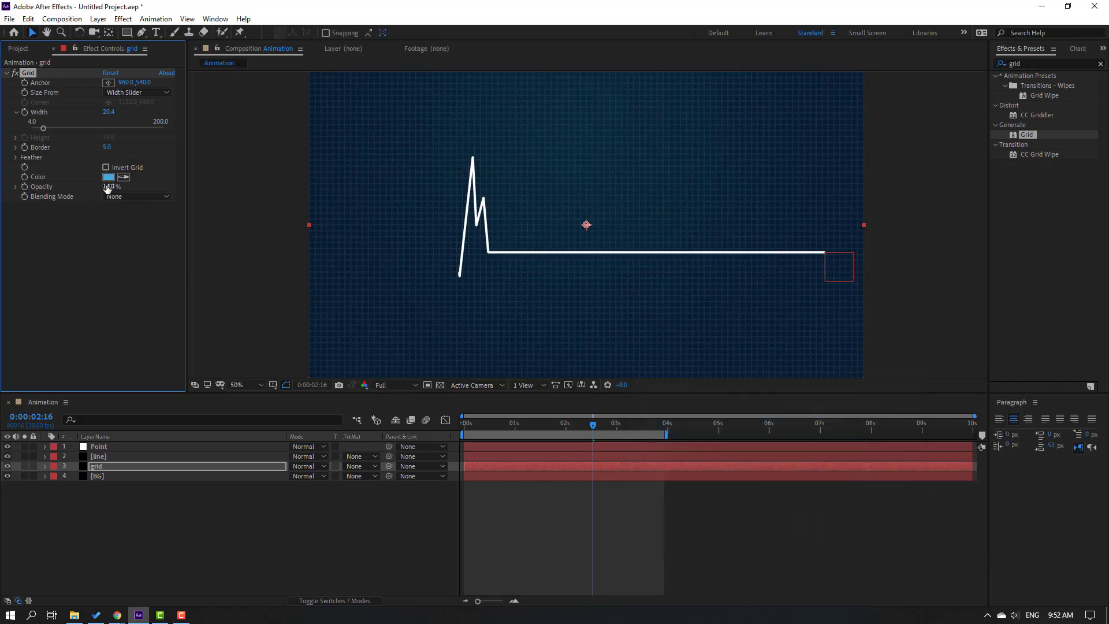
Step: Set the Grid effect's opacity to 10% and lock the grid and BG layers
click(108, 186)
text(10)
click(154, 526)
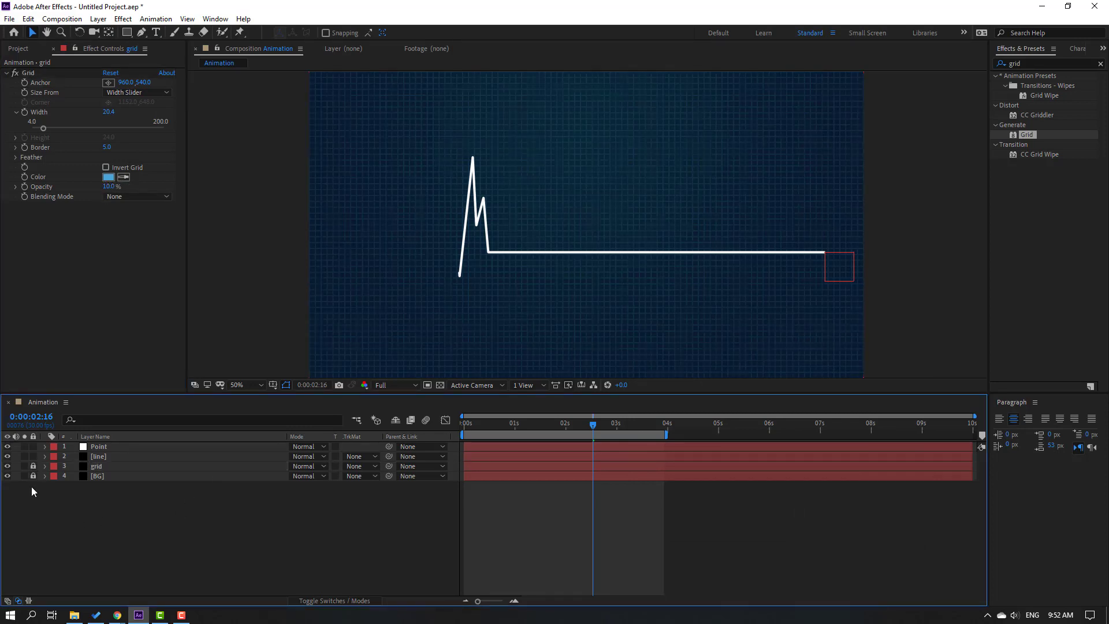
Step: Create a 1920 x 1080 px solid layer named Light in a bright blue color
right_click(109, 508)
mouse_move(223, 383)
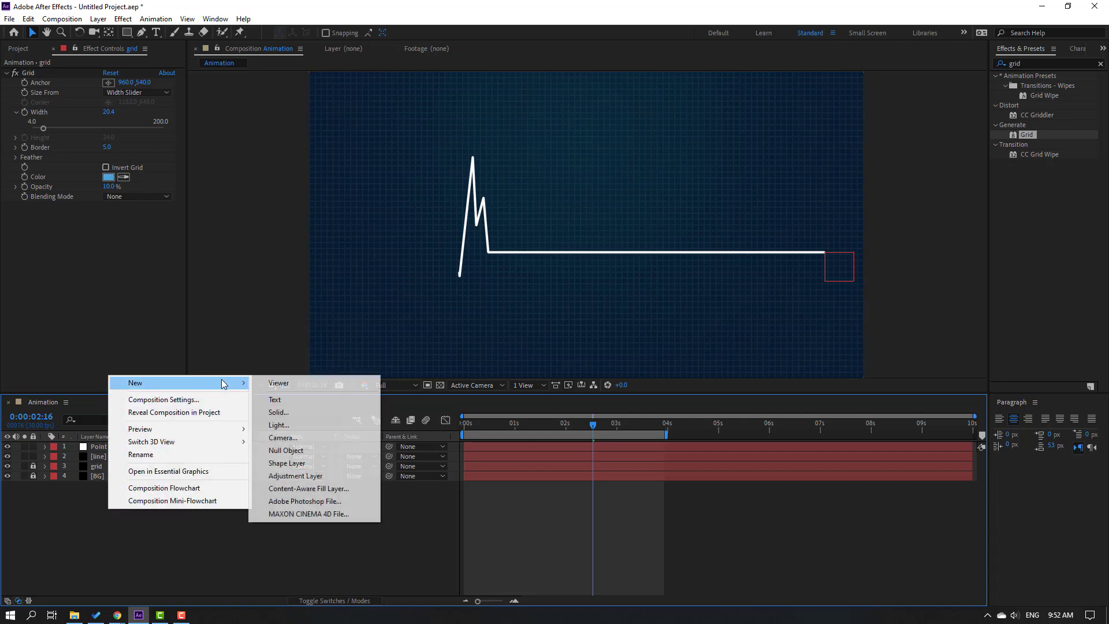
click(278, 413)
text(Light)
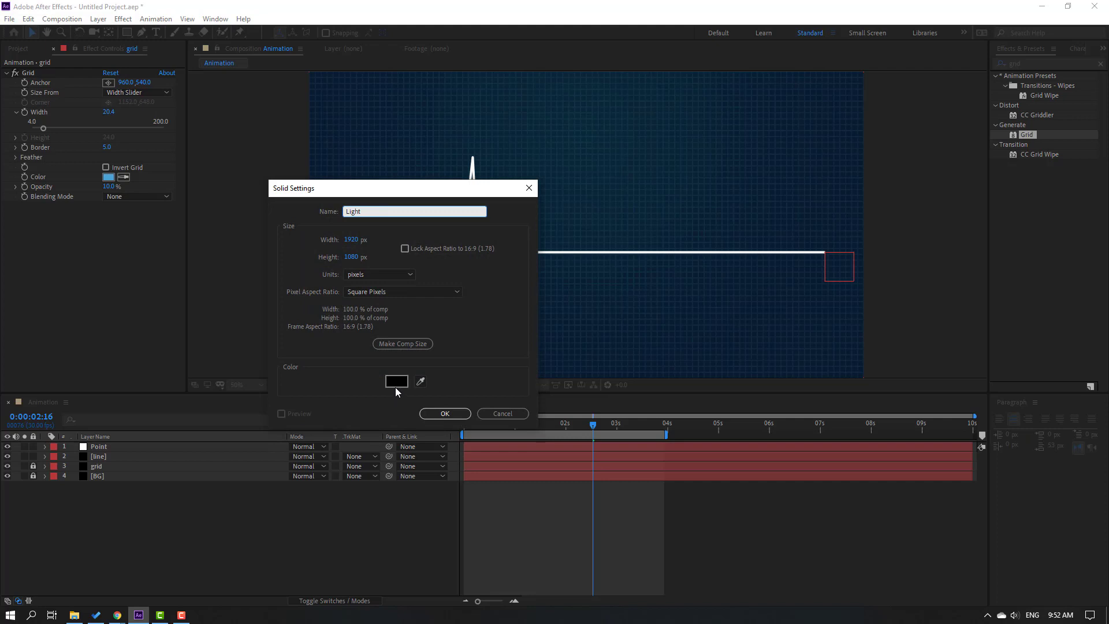
click(396, 383)
click(802, 462)
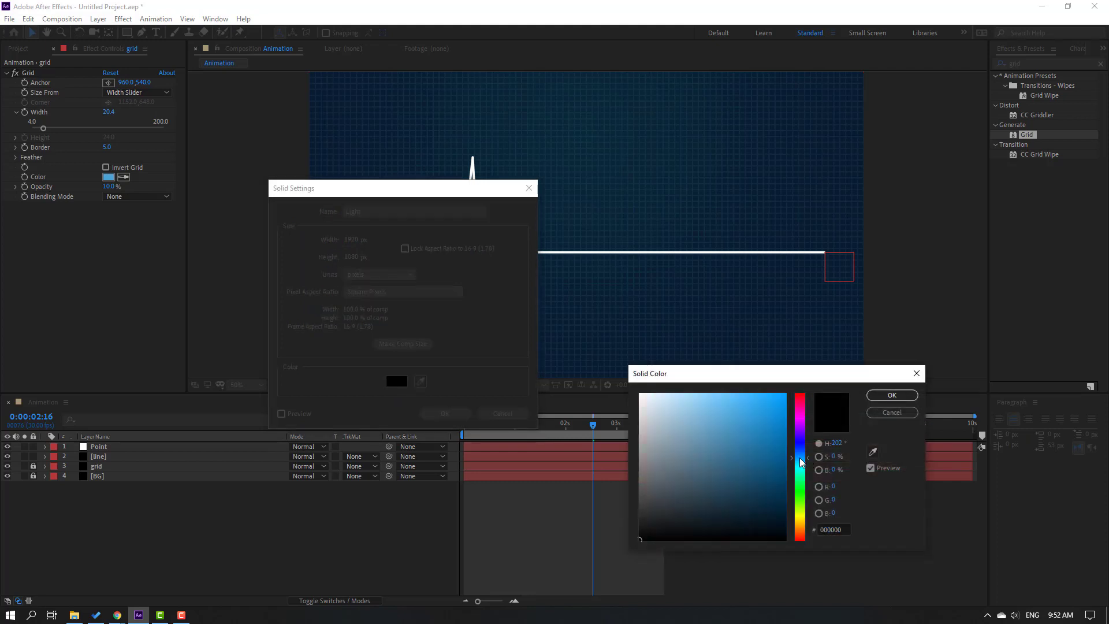
drag(777, 424, 776, 398)
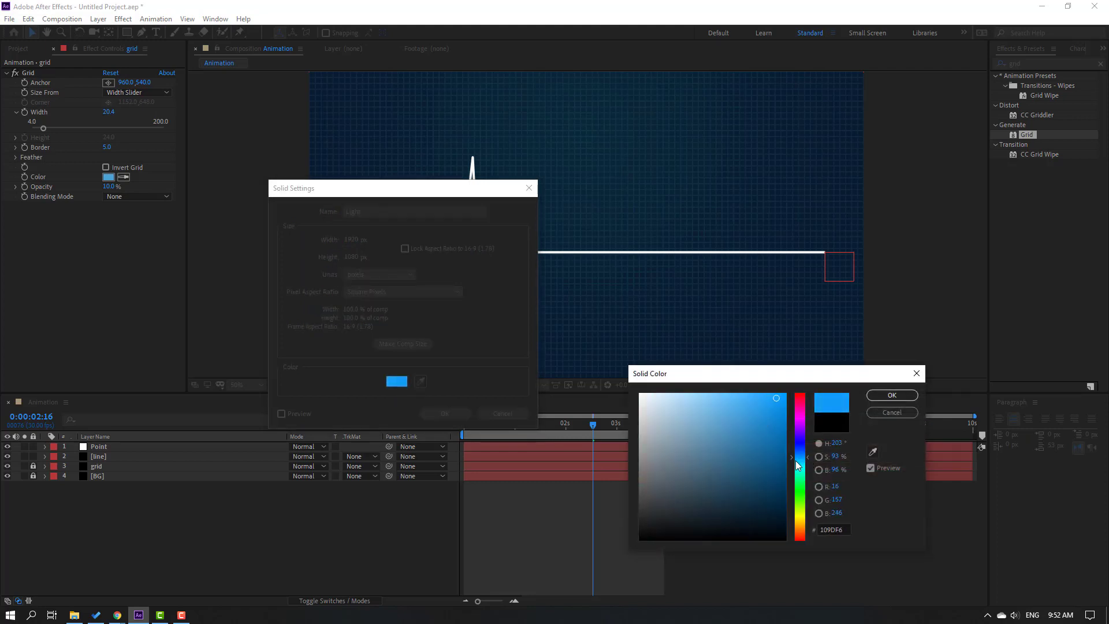
drag(797, 460, 796, 457)
click(881, 395)
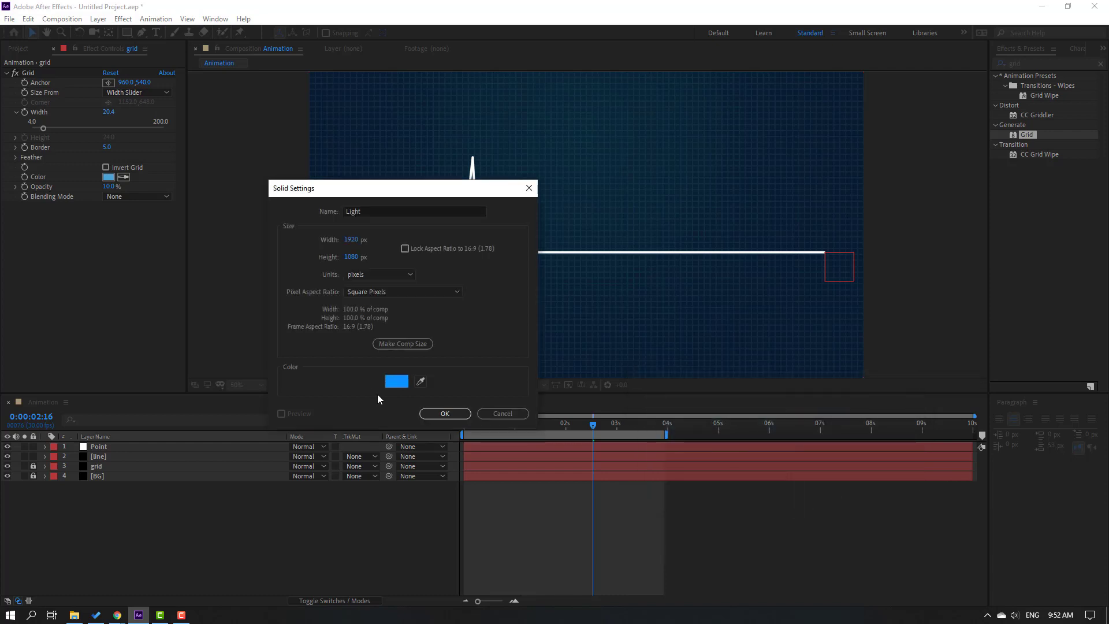
click(445, 414)
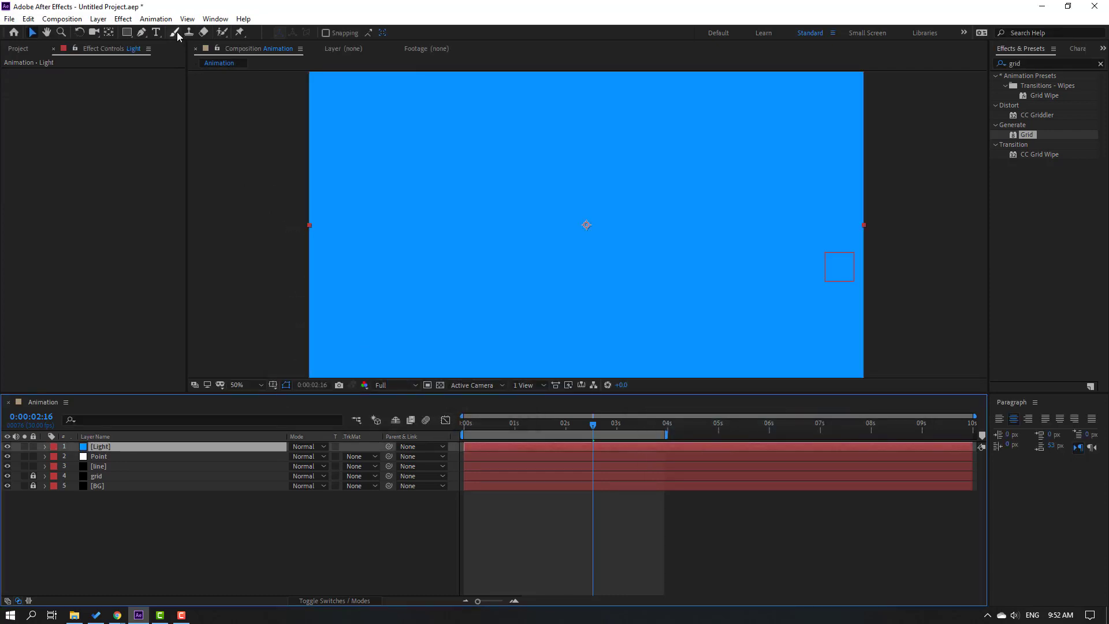
Step: Draw a small circular mask on the Light layer with the Ellipse Tool, above the flat part of the heartbeat line
click(129, 33)
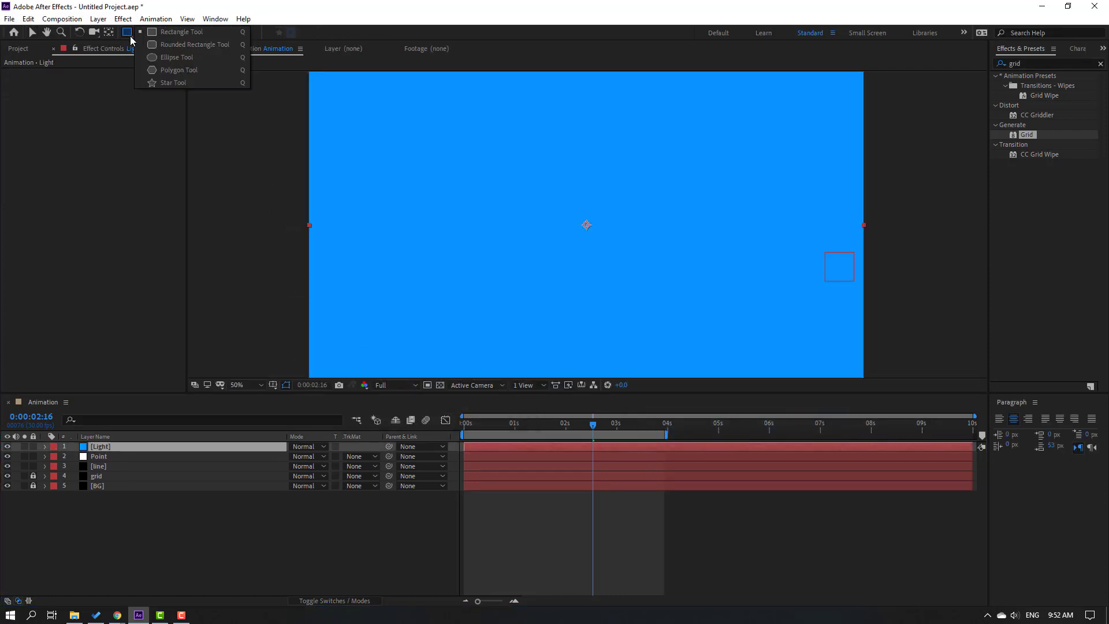
click(162, 56)
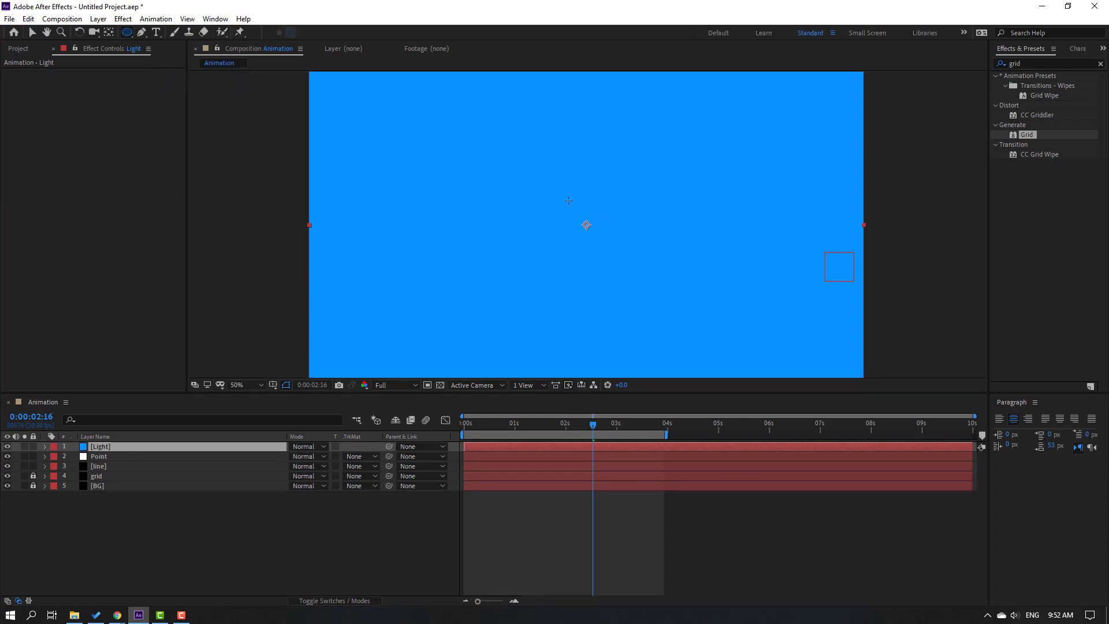
mouse_move(555, 194)
mouse_down()
mouse_move(577, 218)
mouse_move(571, 211)
mouse_up()
click(32, 33)
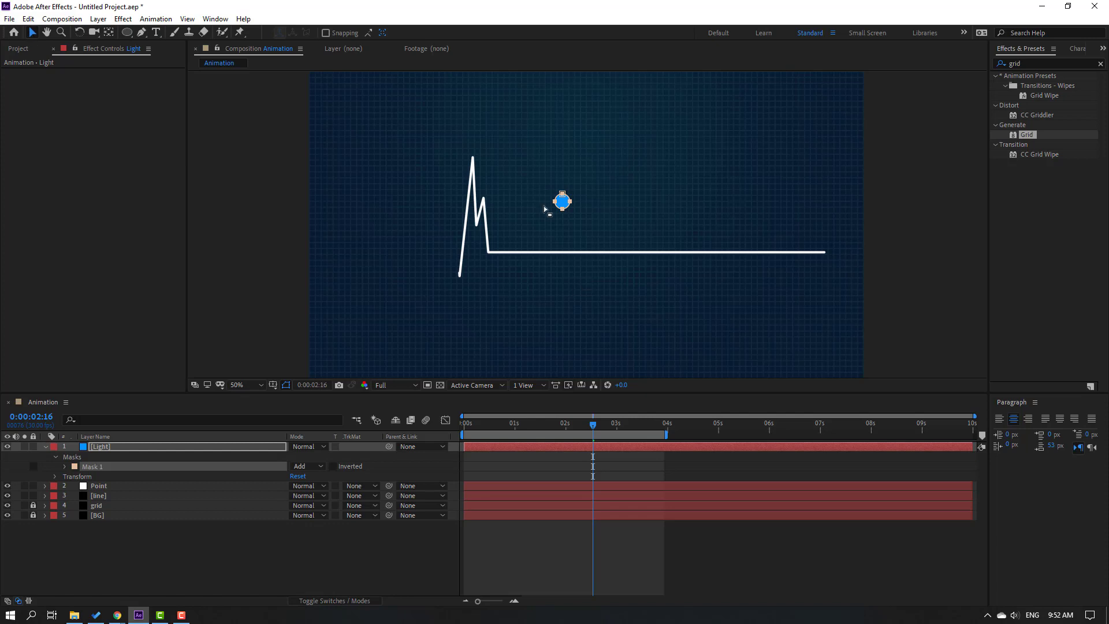
Step: Soften the Light layer's circular mask with a Mask Feather of 20 pixels
scroll(479, 231, up, 4)
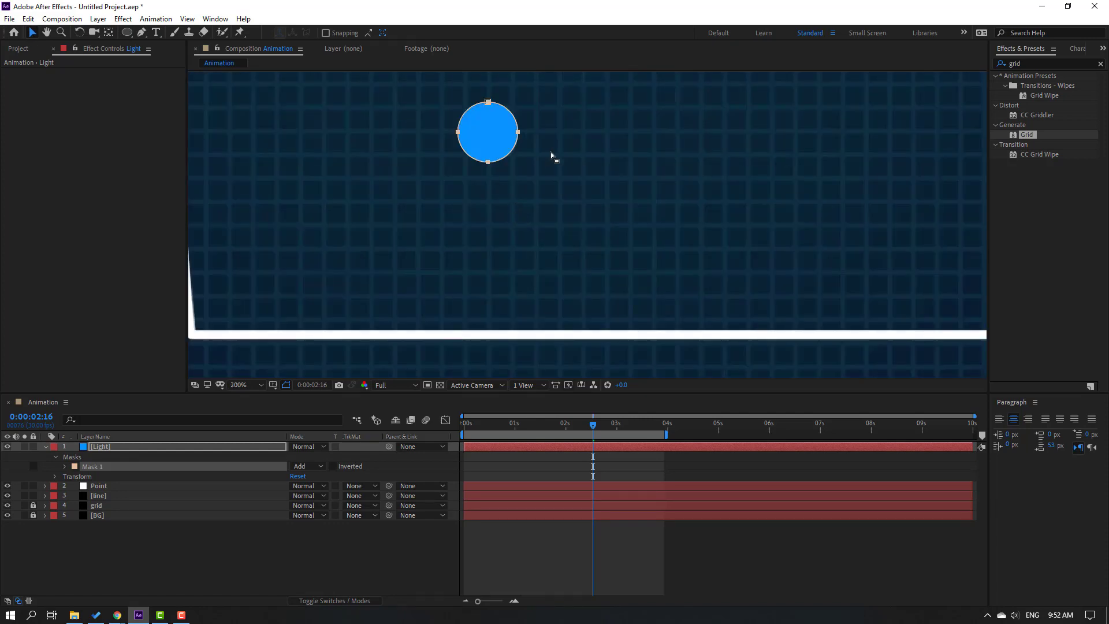
key(v)
click(65, 466)
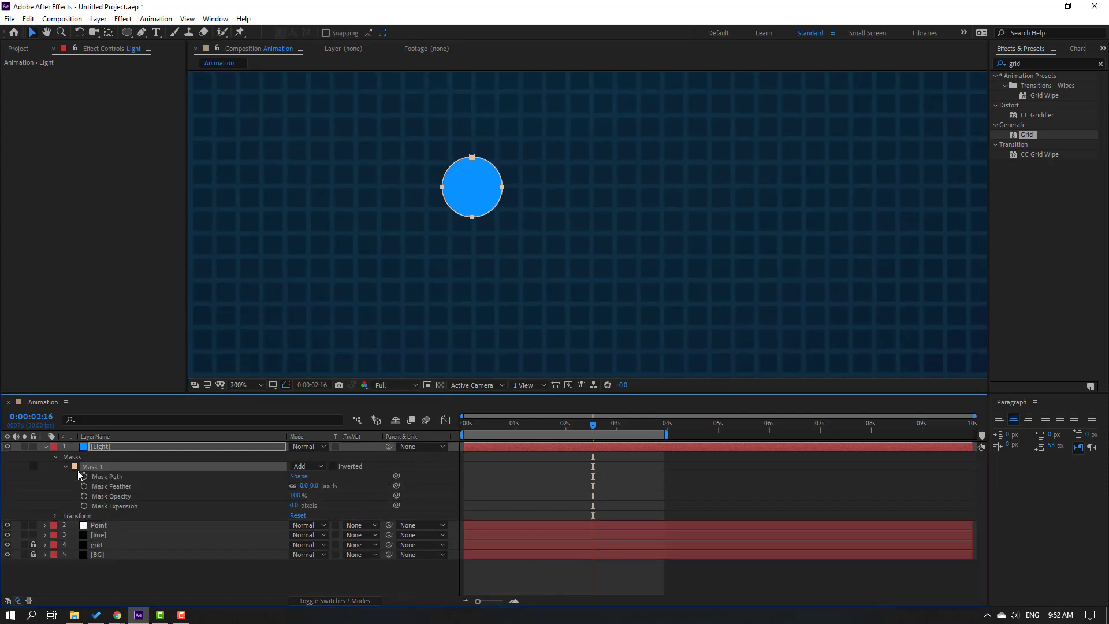
drag(305, 487, 321, 485)
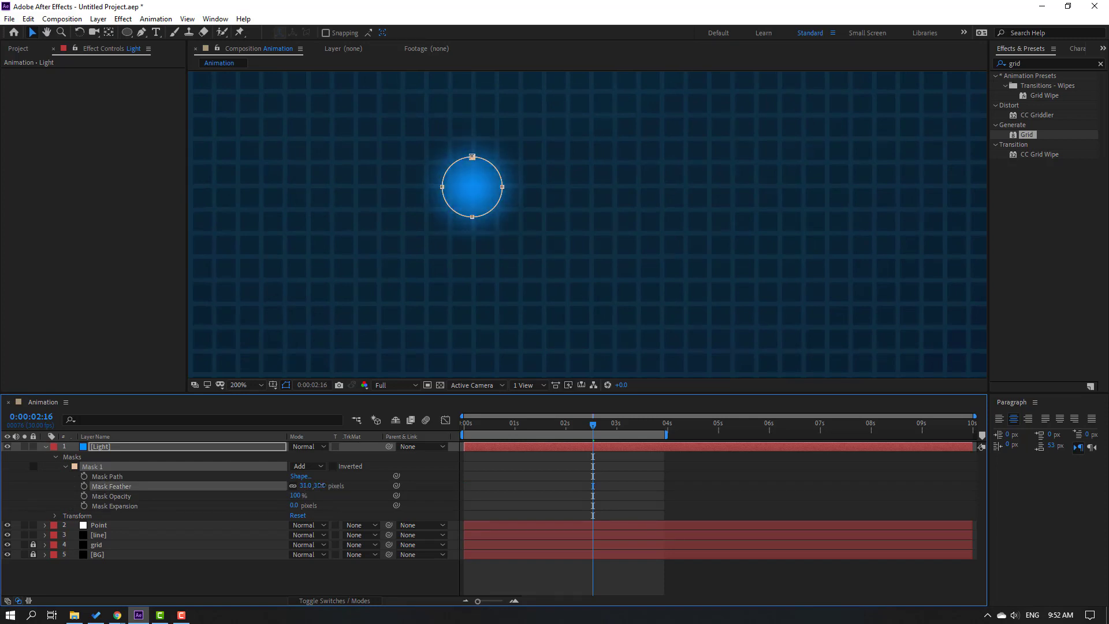
click(308, 486)
key(Return)
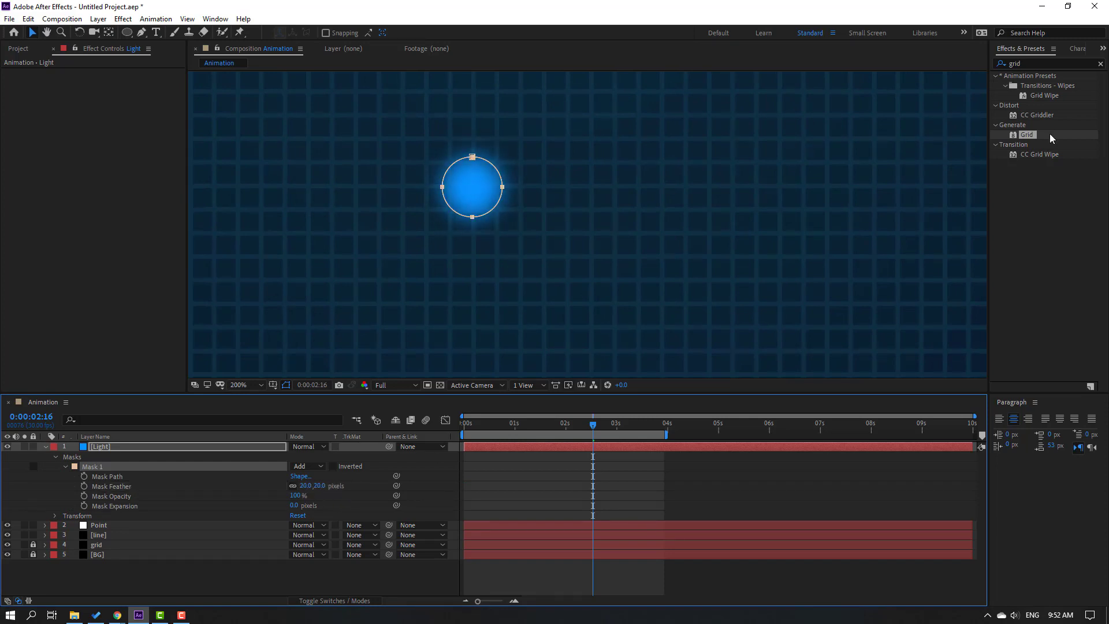
Step: Apply the Glow effect to the Light layer with a Glow Radius of about 89 and a threshold of about 60.4%
click(1033, 64)
text(glow)
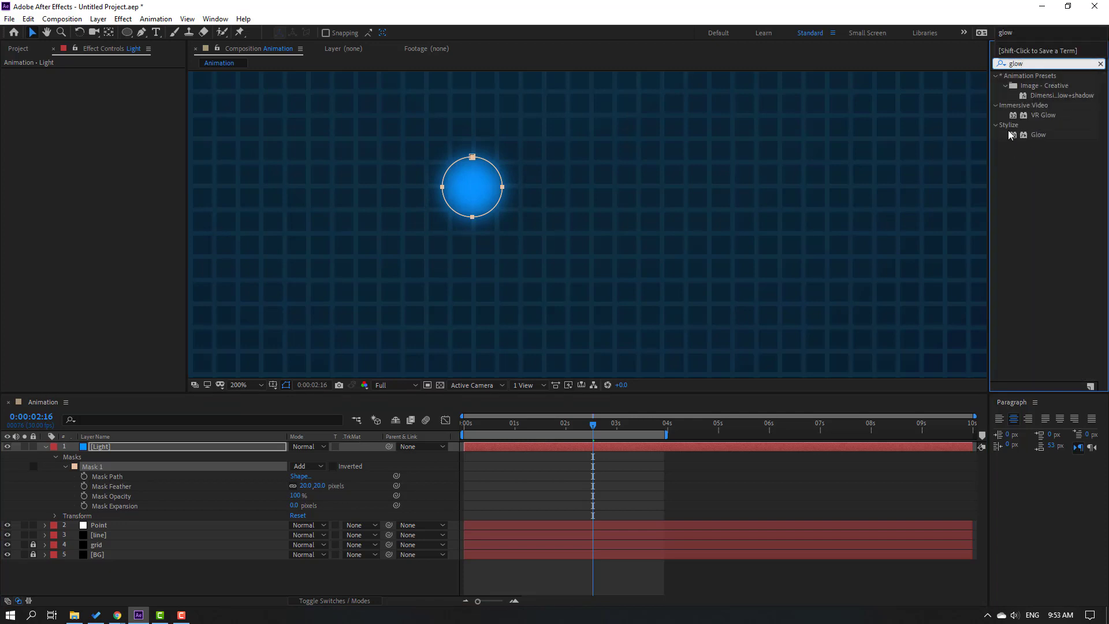
drag(1043, 141, 95, 445)
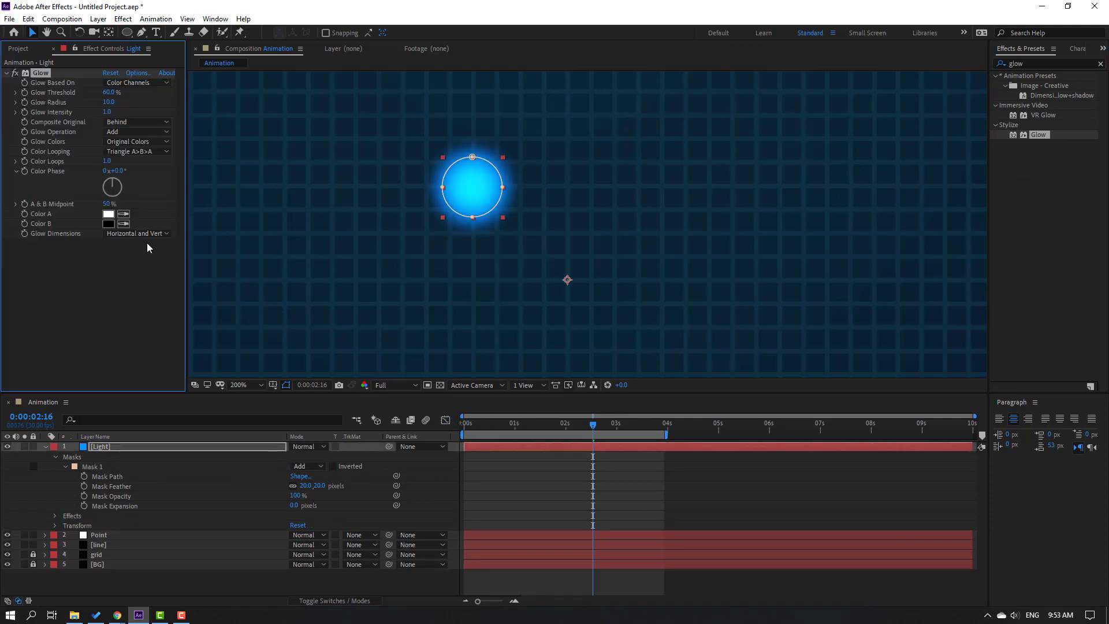
mouse_move(107, 101)
mouse_down()
mouse_move(142, 96)
mouse_move(104, 93)
mouse_up()
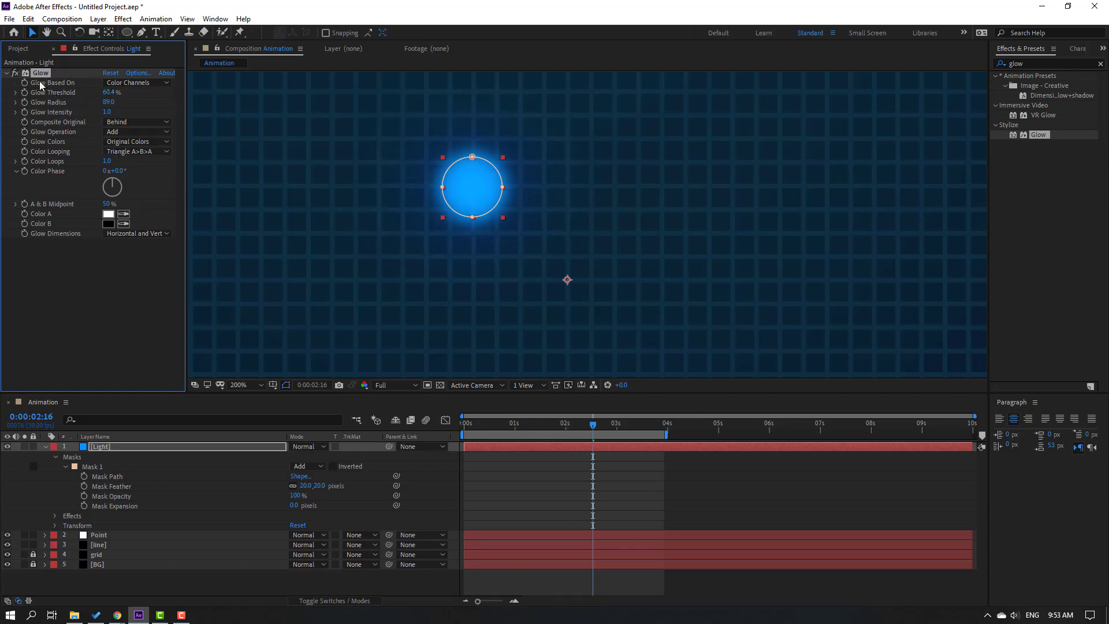
Step: Duplicate the Glow effect and set the copy's threshold to about 58.8% and its radius to about 57
key(ctrl+d)
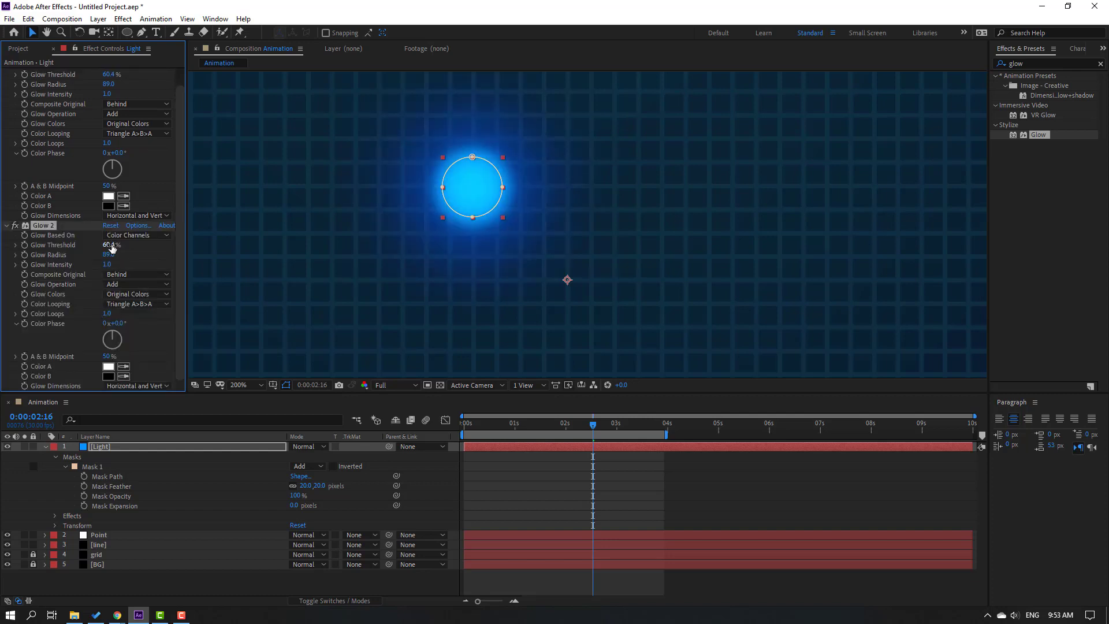
drag(112, 247, 38, 269)
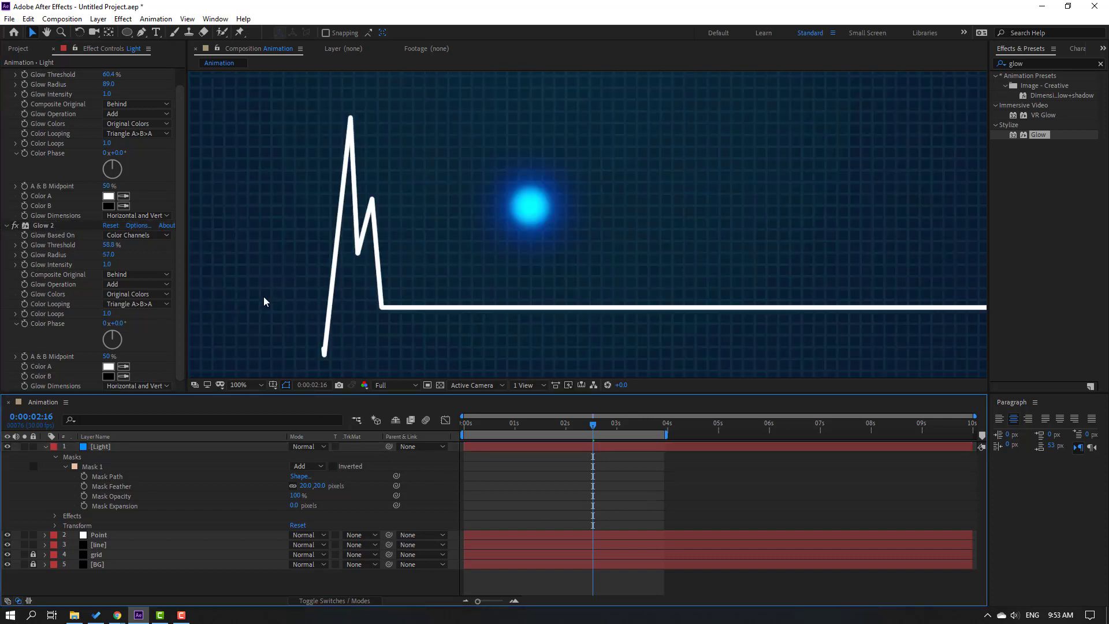
click(240, 512)
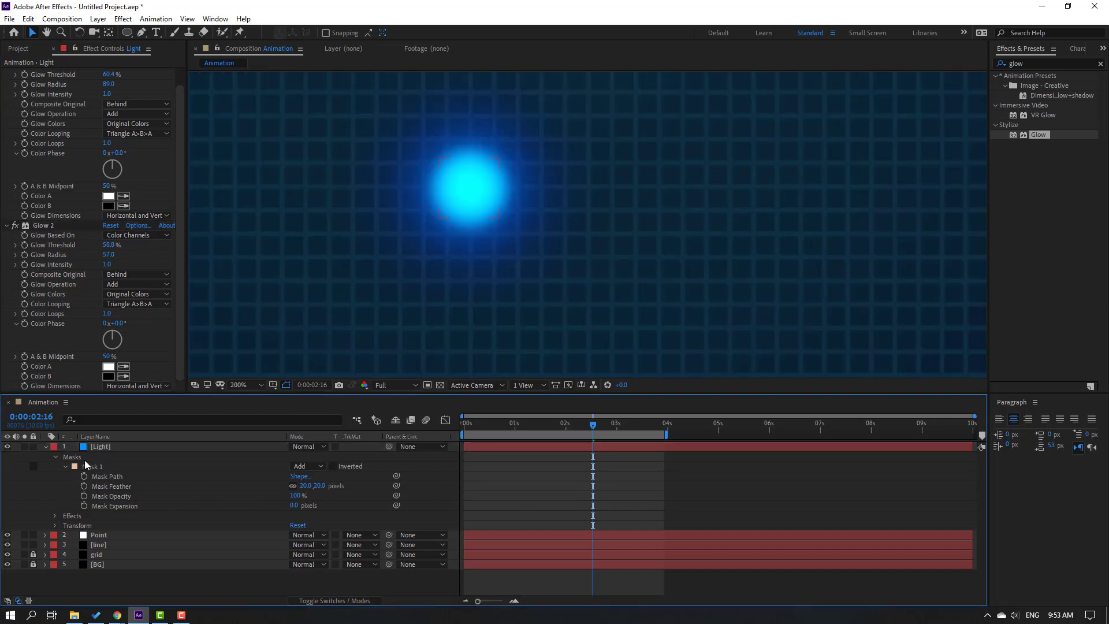
Step: Show the Light layer's Scale property and center its anchor point on the glowing circle
click(102, 446)
key(s)
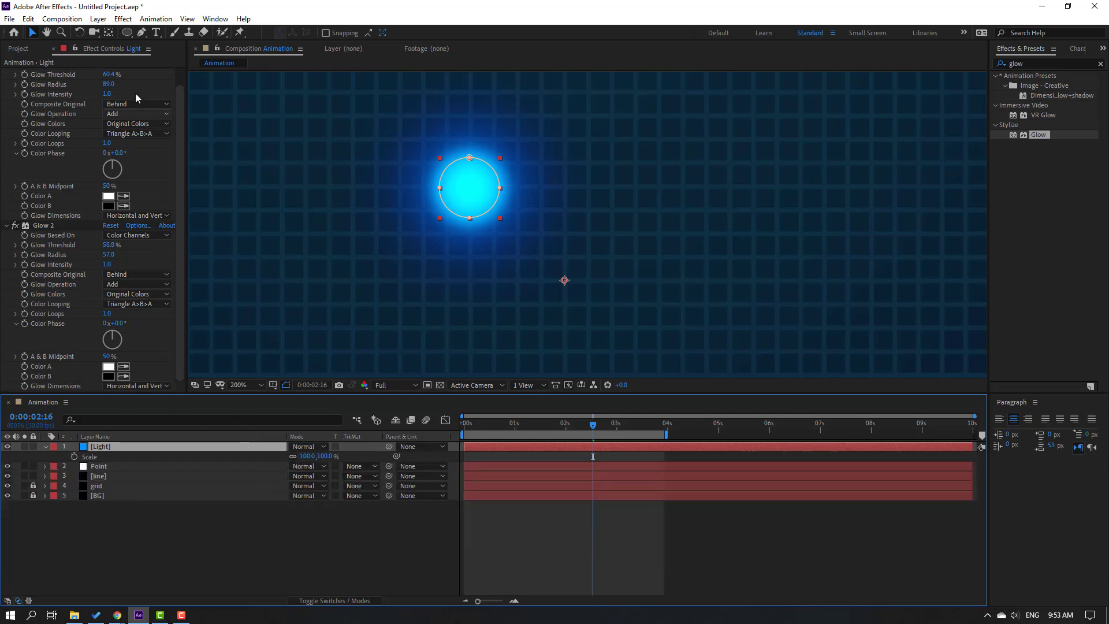
click(108, 33)
key(ctrl+alt+Home)
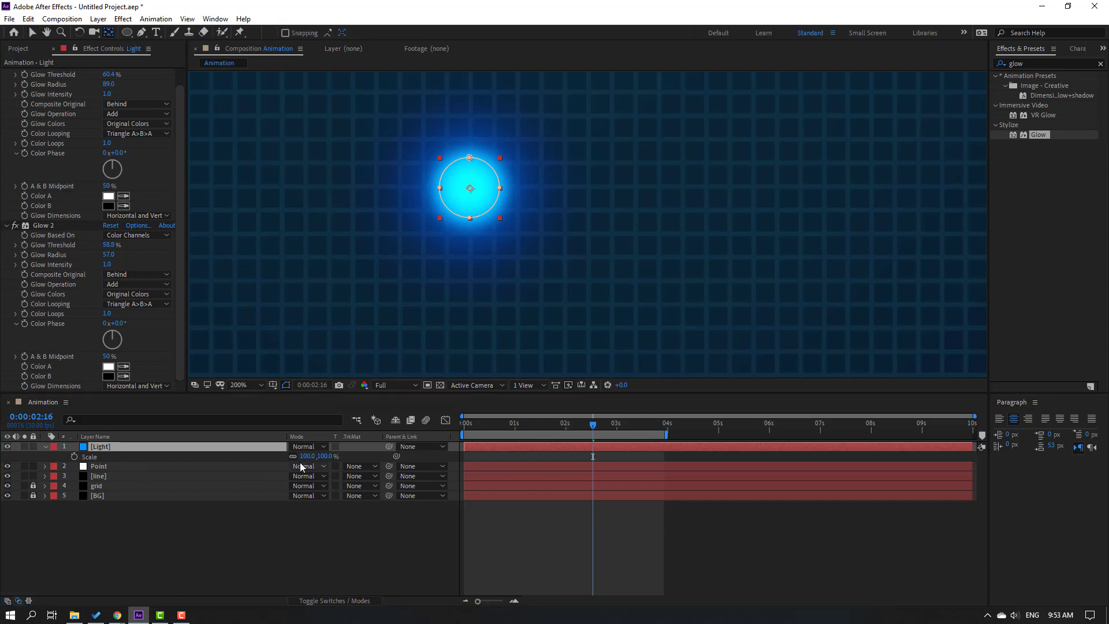
Step: Scale the Light layer to 50% and return to the Selection tool
drag(307, 457, 278, 457)
click(215, 567)
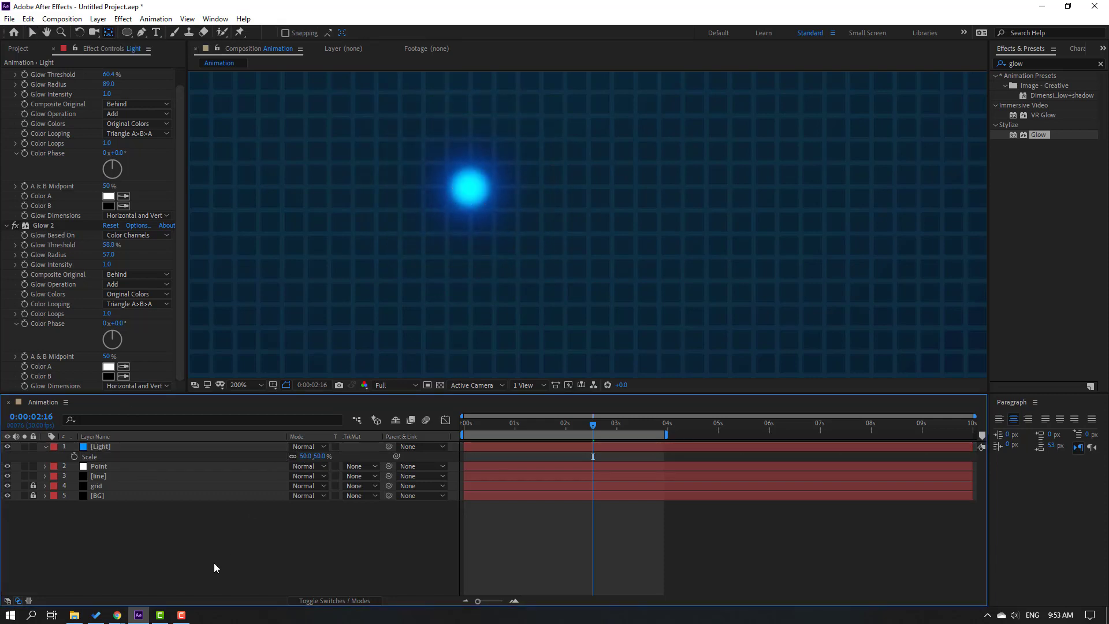
key(v)
key(comma)
key(comma)
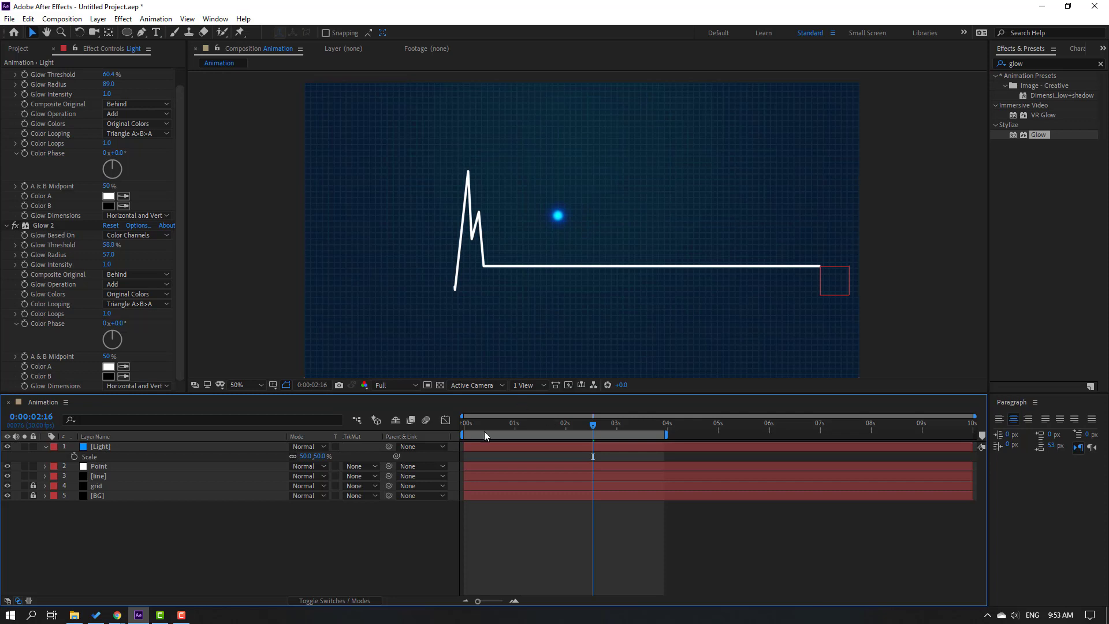
Step: Link the Light layer's Position to the Point layer's Position with the expression thisComp.layer("Point").transform.position
click(100, 449)
key(p)
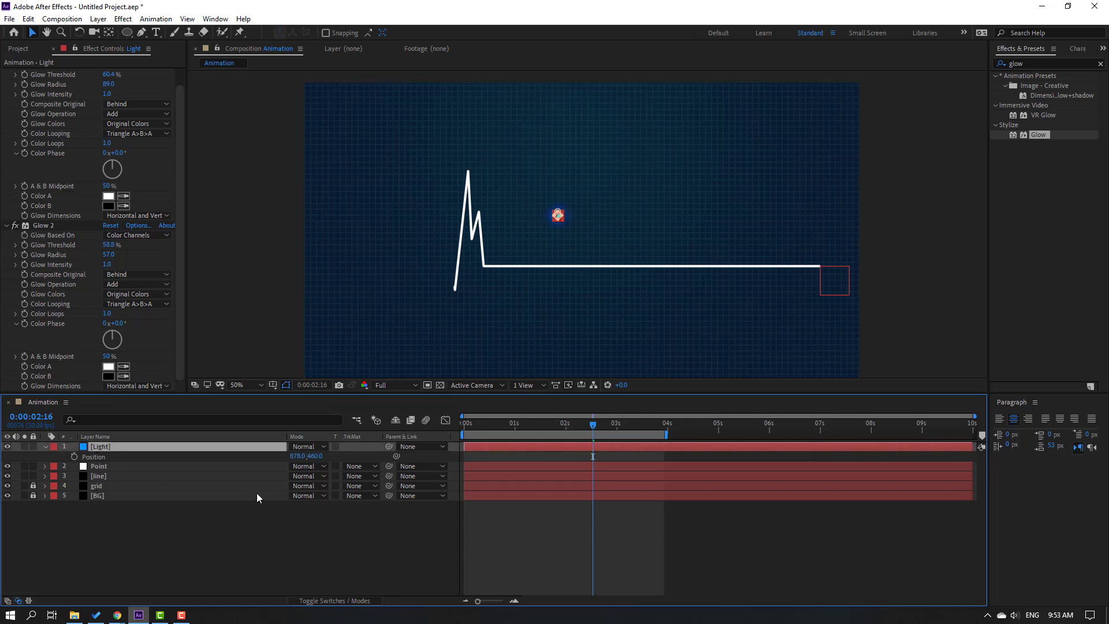
alt+click(74, 457)
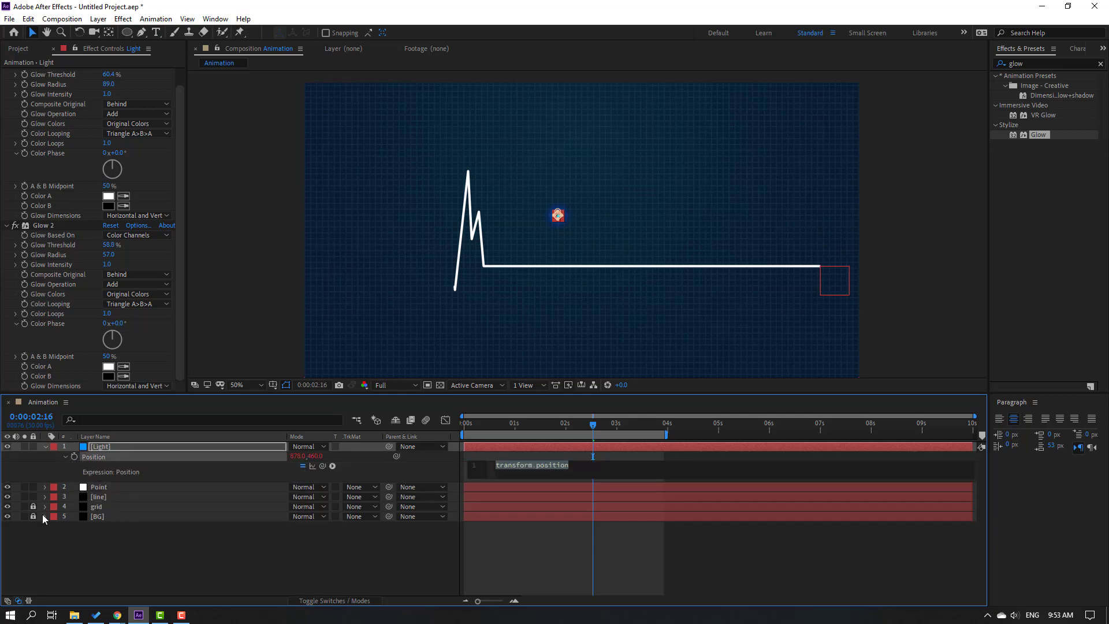
click(98, 490)
key(p)
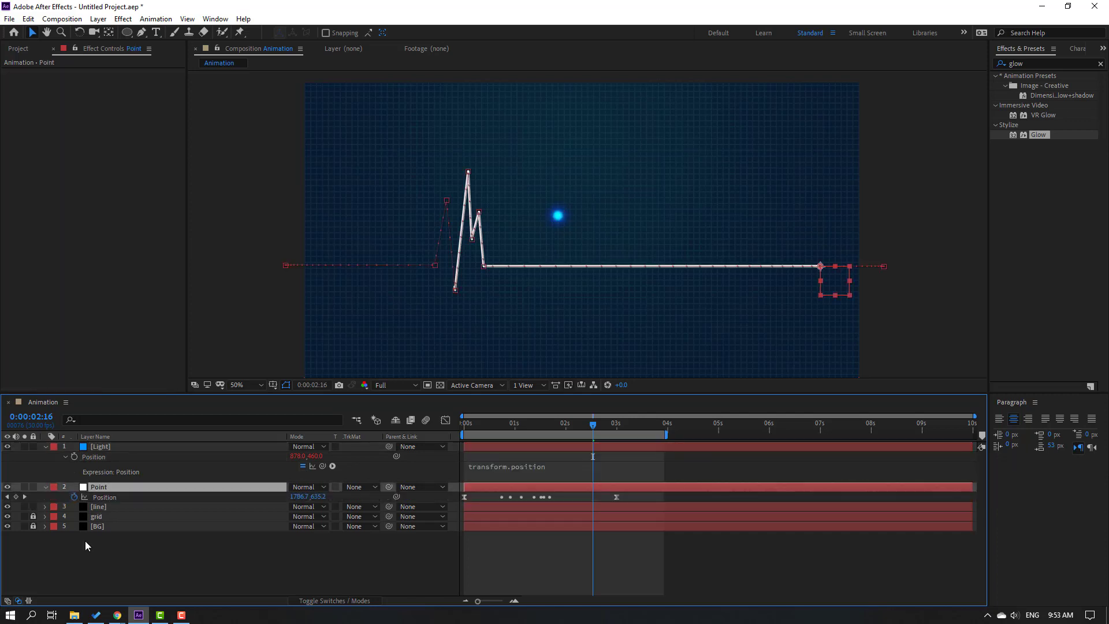
click(173, 469)
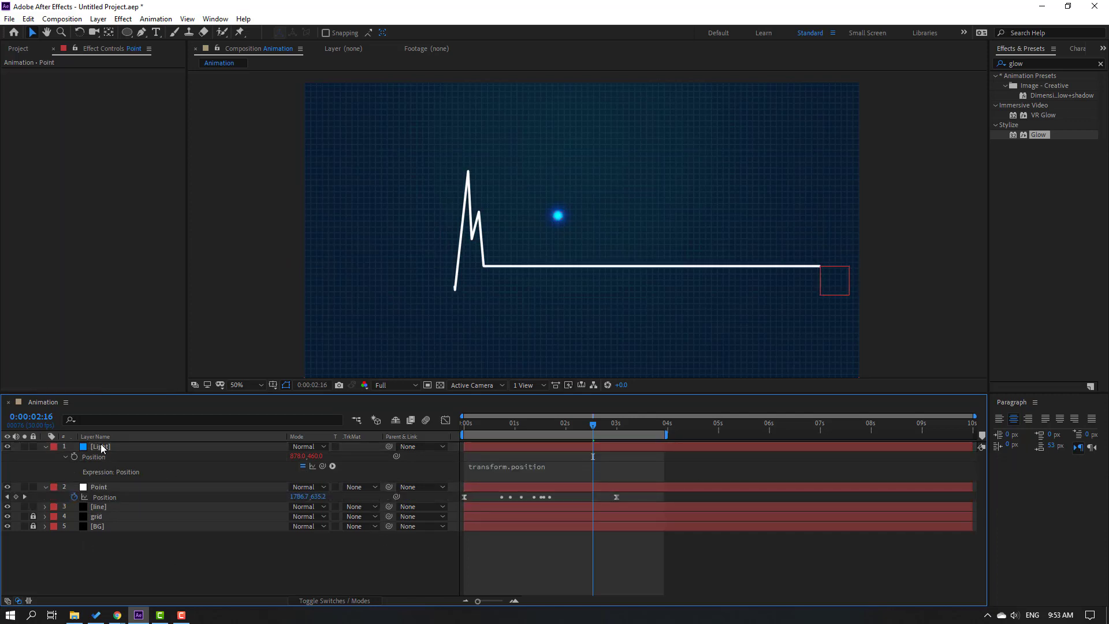
drag(322, 466, 114, 498)
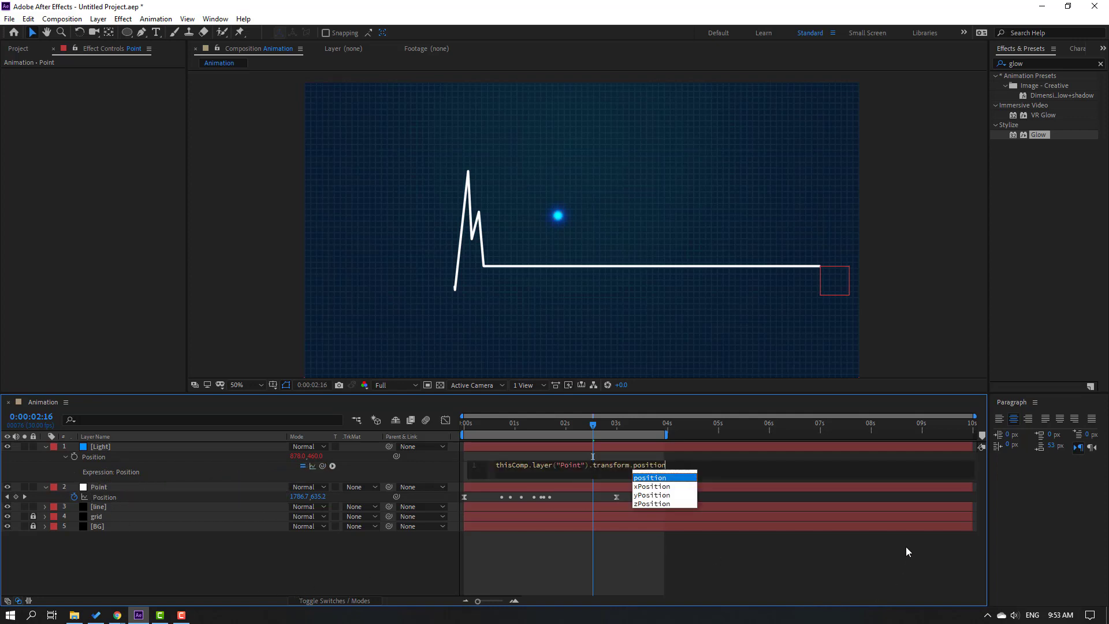
click(869, 569)
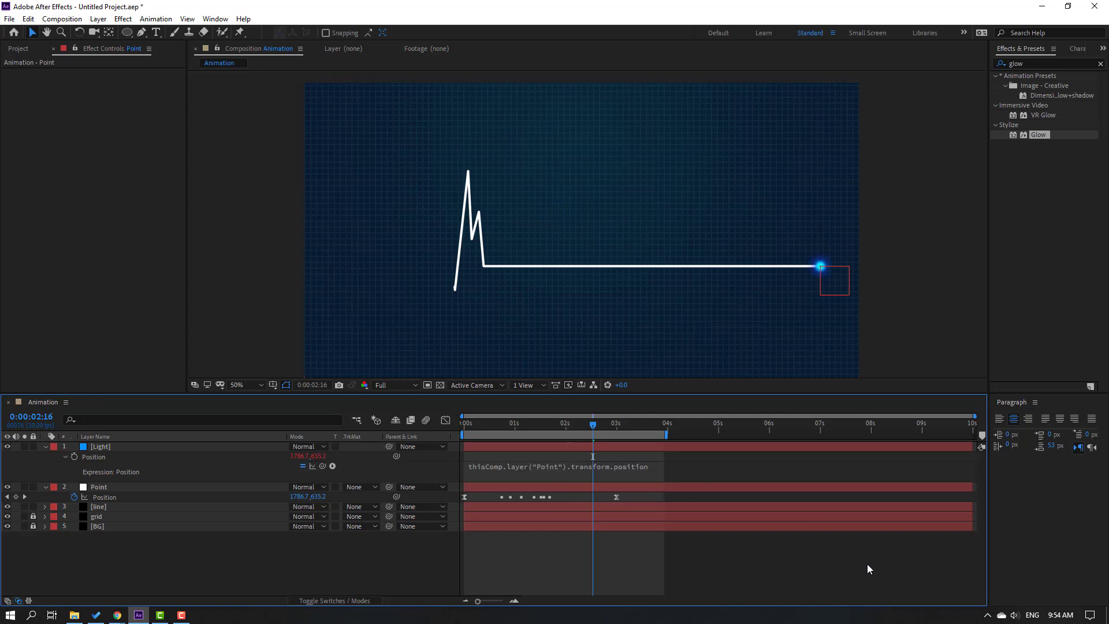
Step: Inspect the light at the end of the heartbeat line and preview how it follows the path
scroll(894, 319, up, 1)
drag(900, 314, 499, 244)
scroll(659, 246, up, 1)
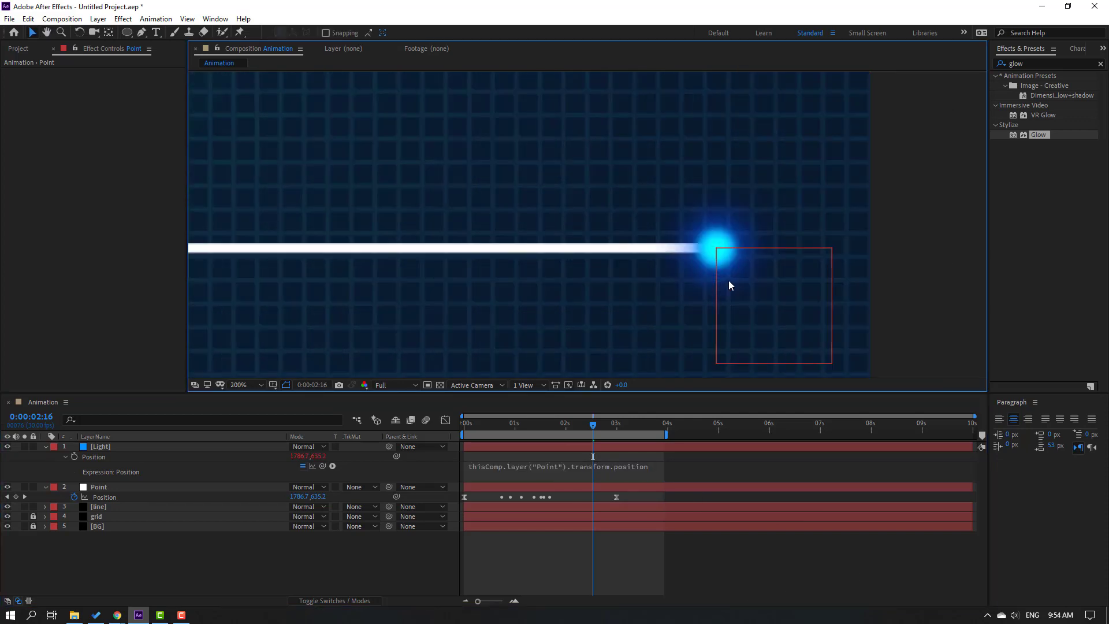
scroll(699, 283, down, 4)
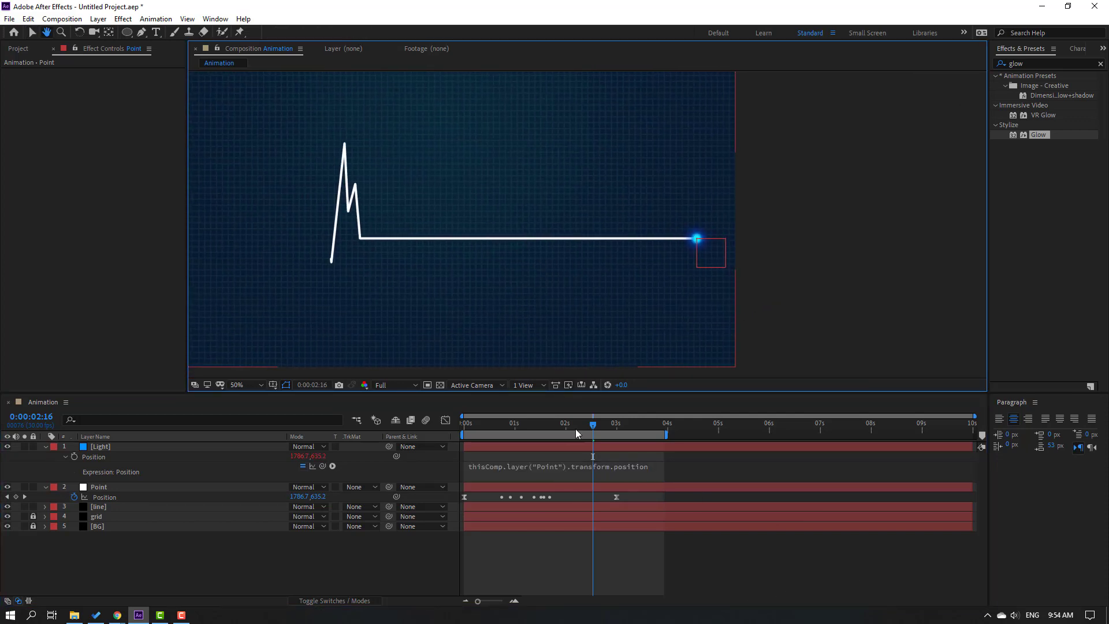
drag(593, 425, 554, 426)
drag(555, 425, 551, 425)
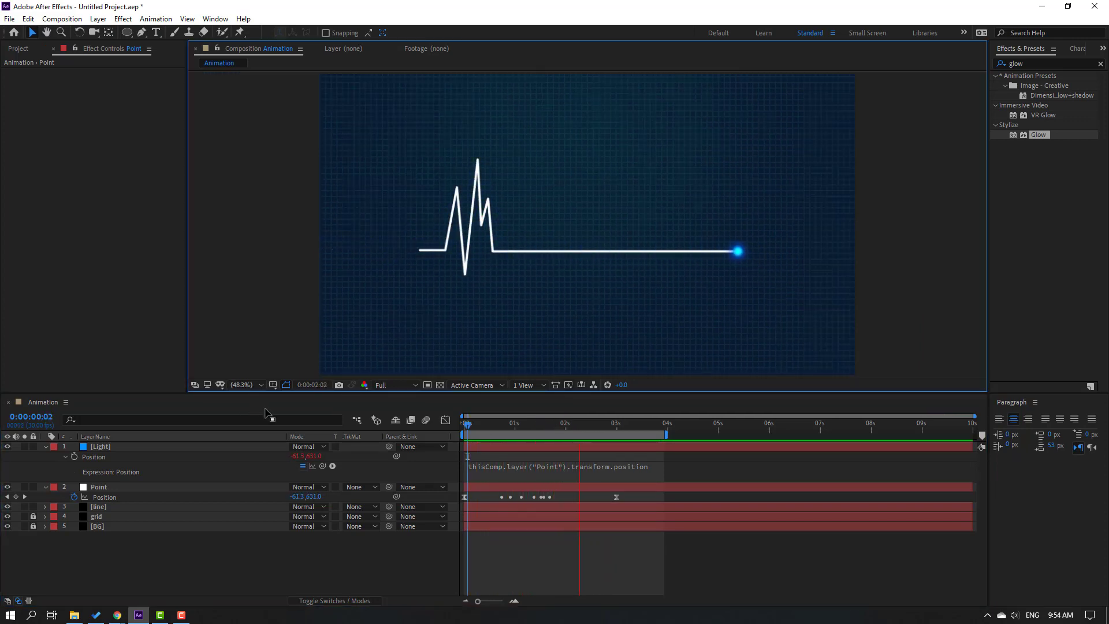
drag(582, 428, 583, 427)
Step: Duplicate Glow 2 on the Light layer and set the copy's radius to 125 and threshold to about 19.6%
click(204, 448)
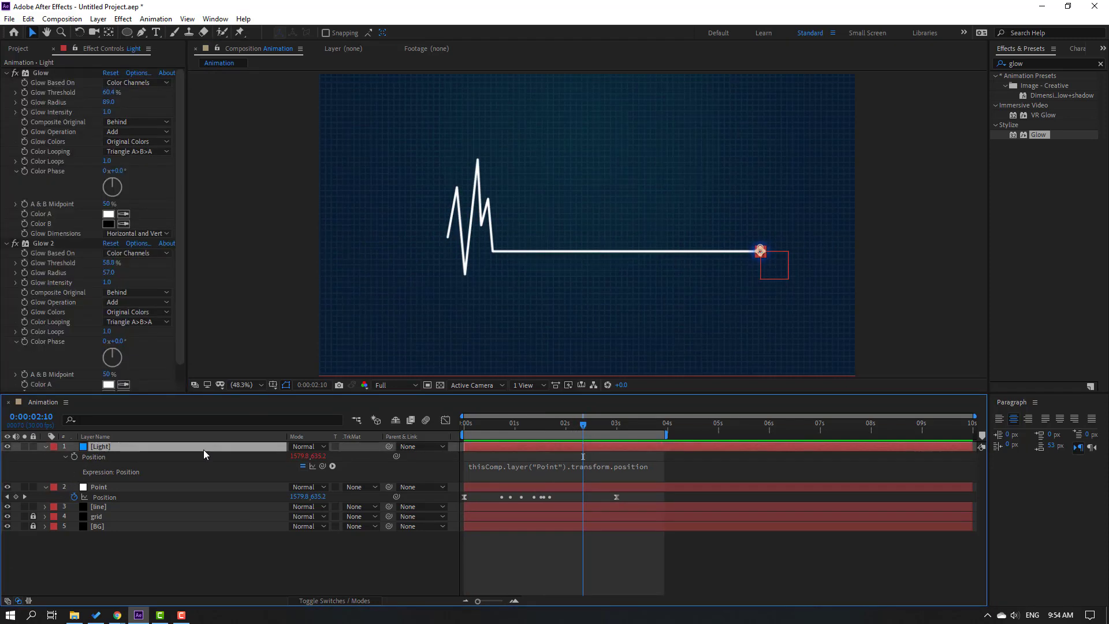
click(43, 245)
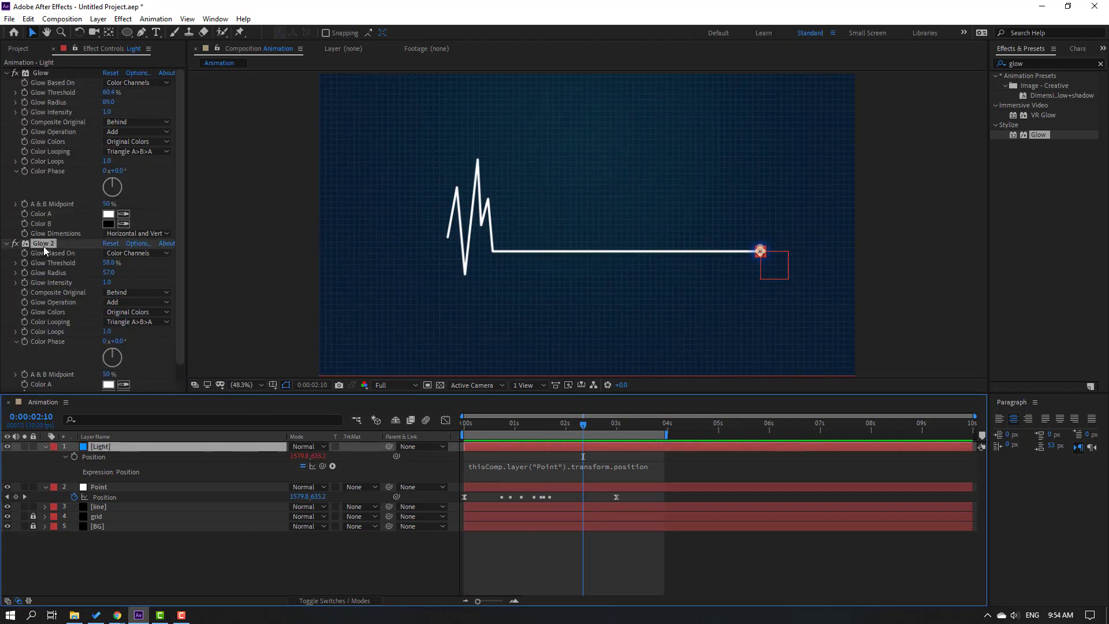
key(ctrl+d)
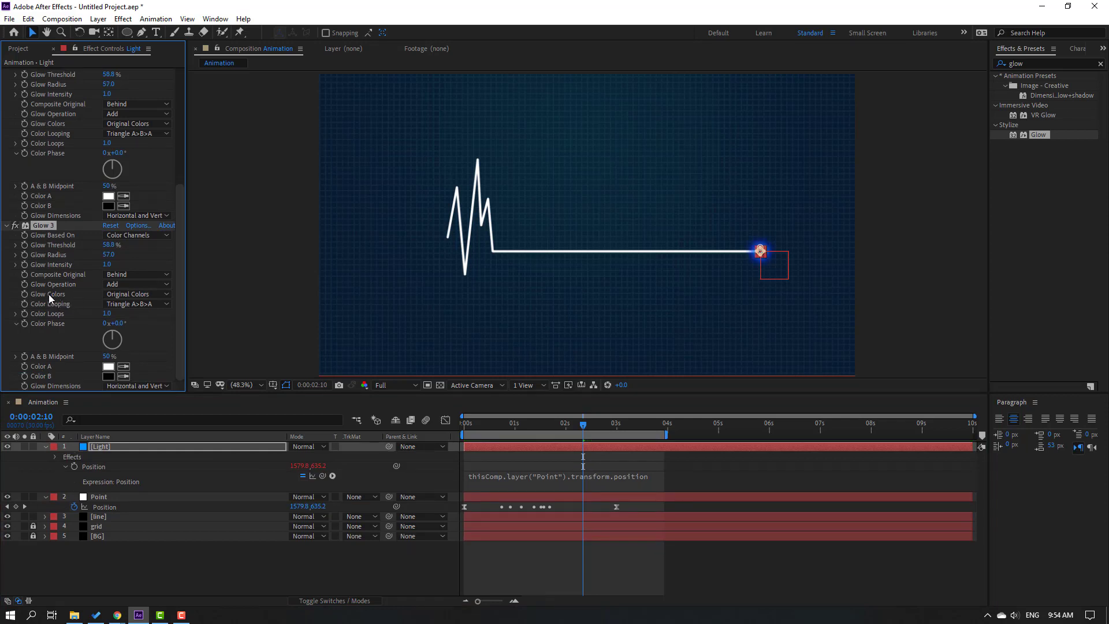
scroll(635, 260, up, 3)
key(.)
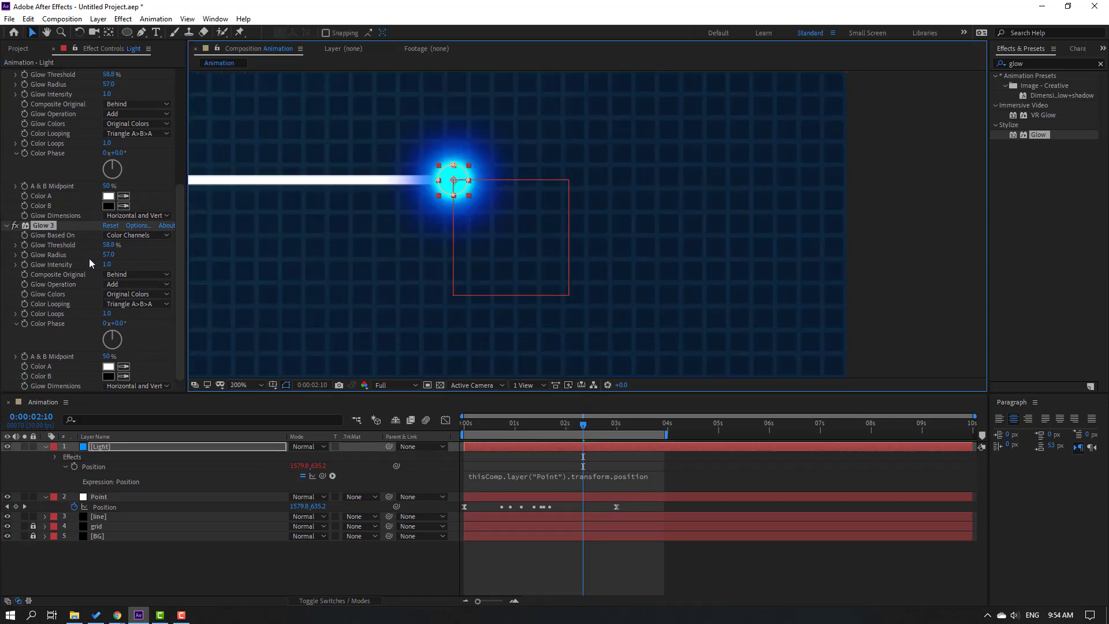
mouse_move(107, 248)
mouse_down()
mouse_move(95, 247)
mouse_move(165, 251)
mouse_move(93, 247)
mouse_up()
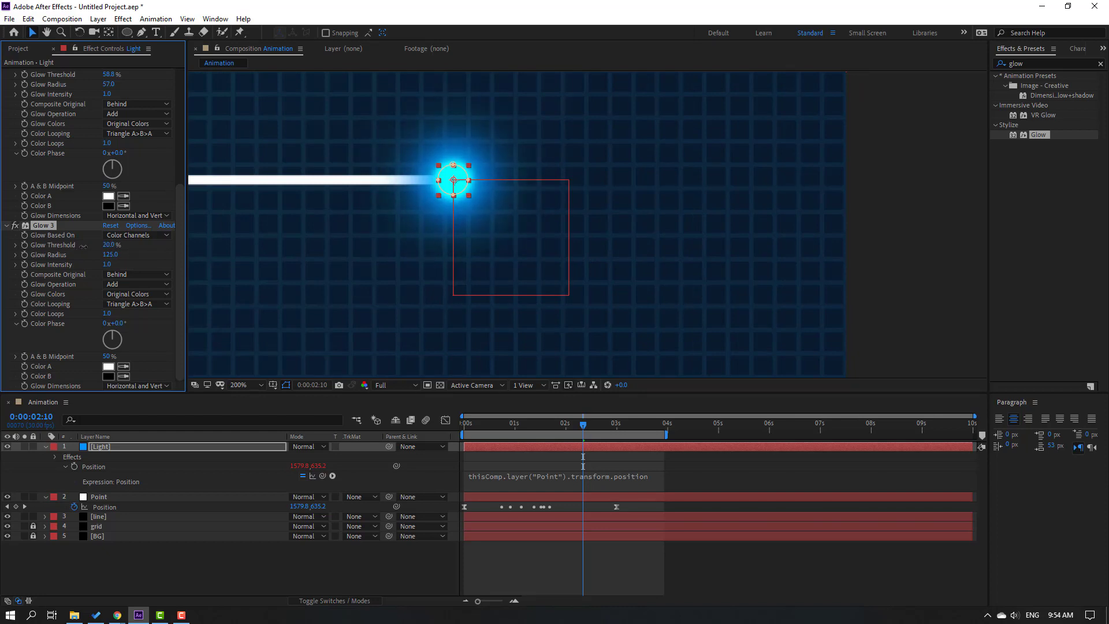
click(750, 458)
scroll(397, 253, down, 3)
scroll(390, 263, up, 1)
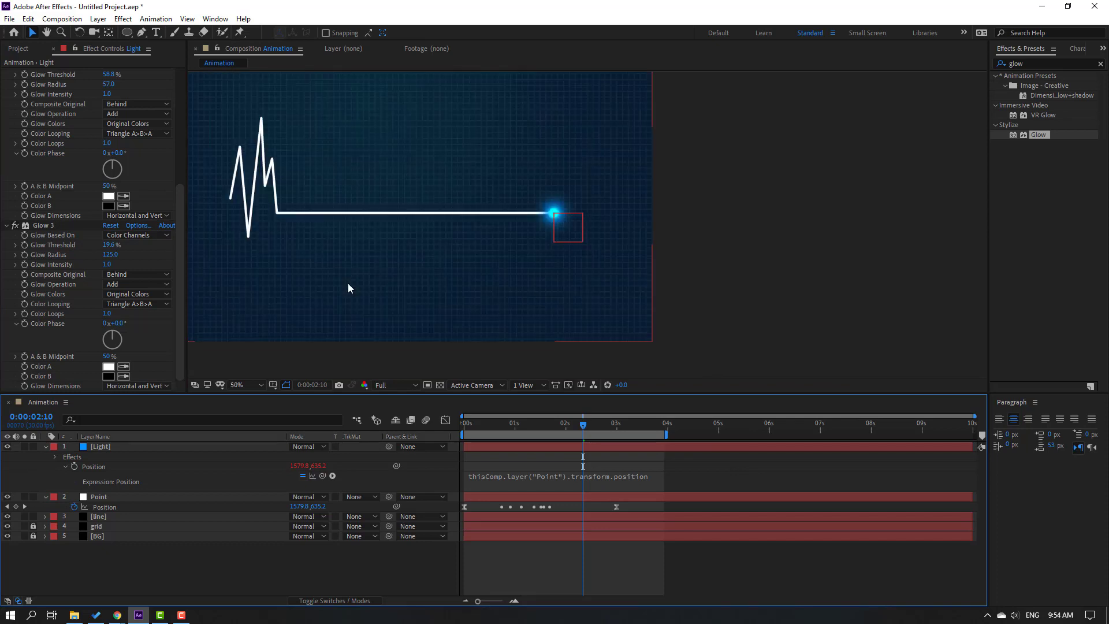
Step: Fit the composition in the viewer and preview the animation with the stronger light glow
click(243, 385)
click(262, 411)
key(space)
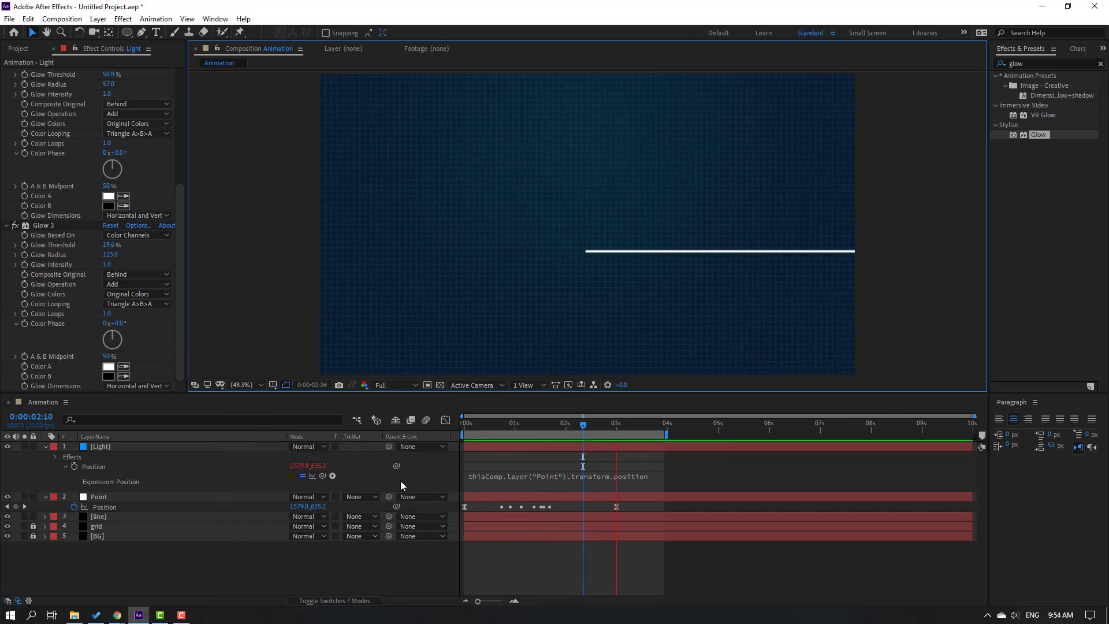
key(space)
Step: At 0:00:01:27, apply Glow to the line layer with a Glow Radius of 45 and a threshold of about 63.1%
click(560, 427)
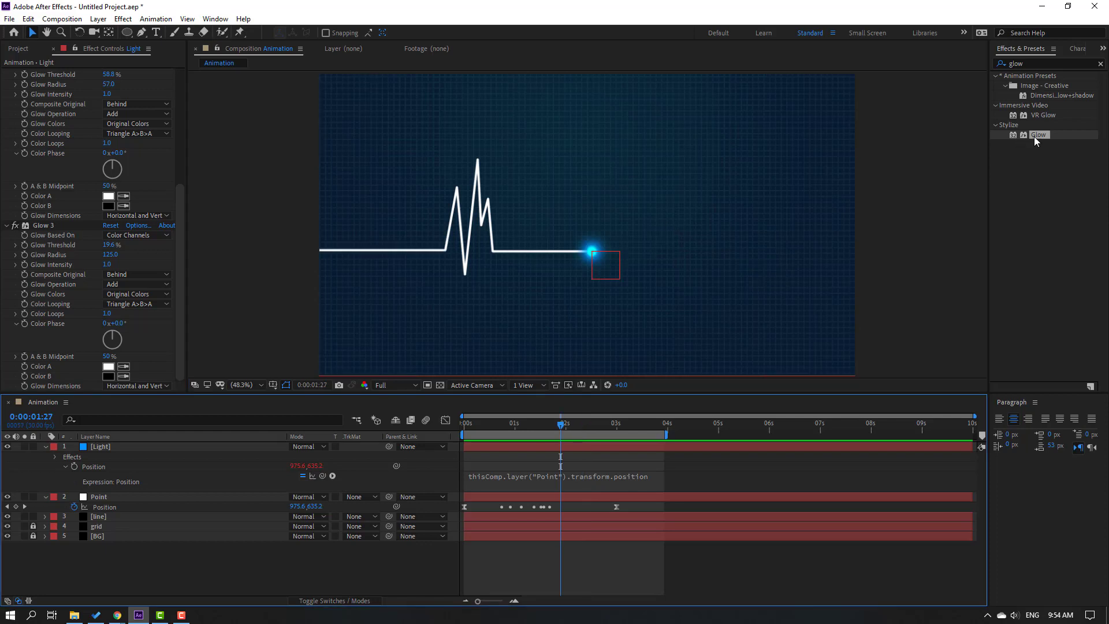
mouse_move(1035, 136)
mouse_down()
mouse_move(722, 529)
mouse_move(96, 527)
mouse_move(97, 517)
mouse_up()
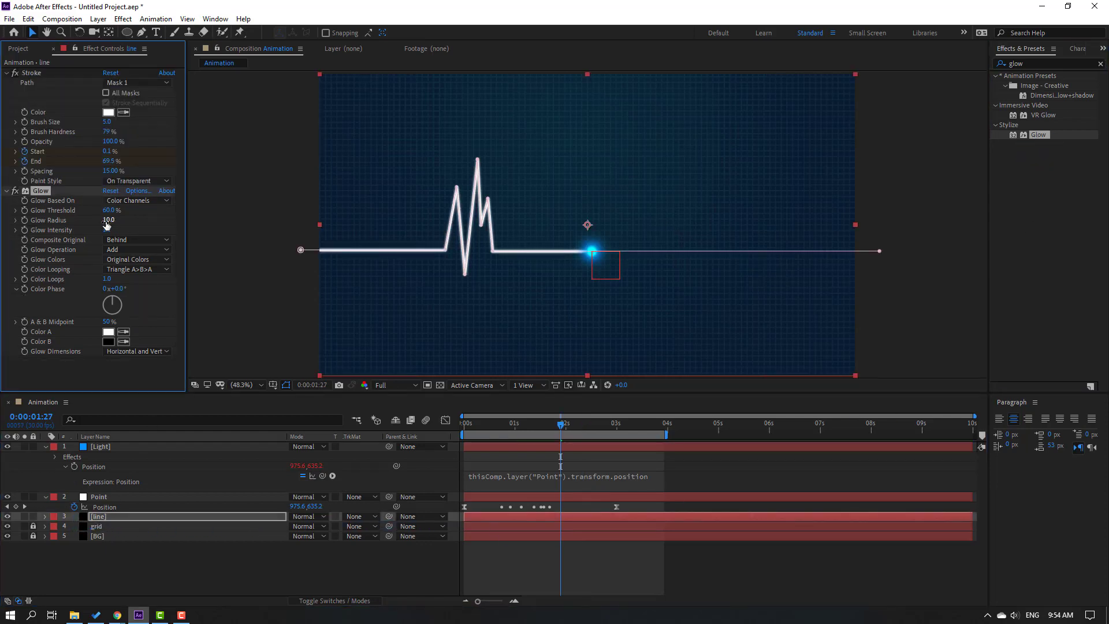
mouse_move(106, 224)
mouse_down()
mouse_move(123, 225)
mouse_move(93, 216)
mouse_up()
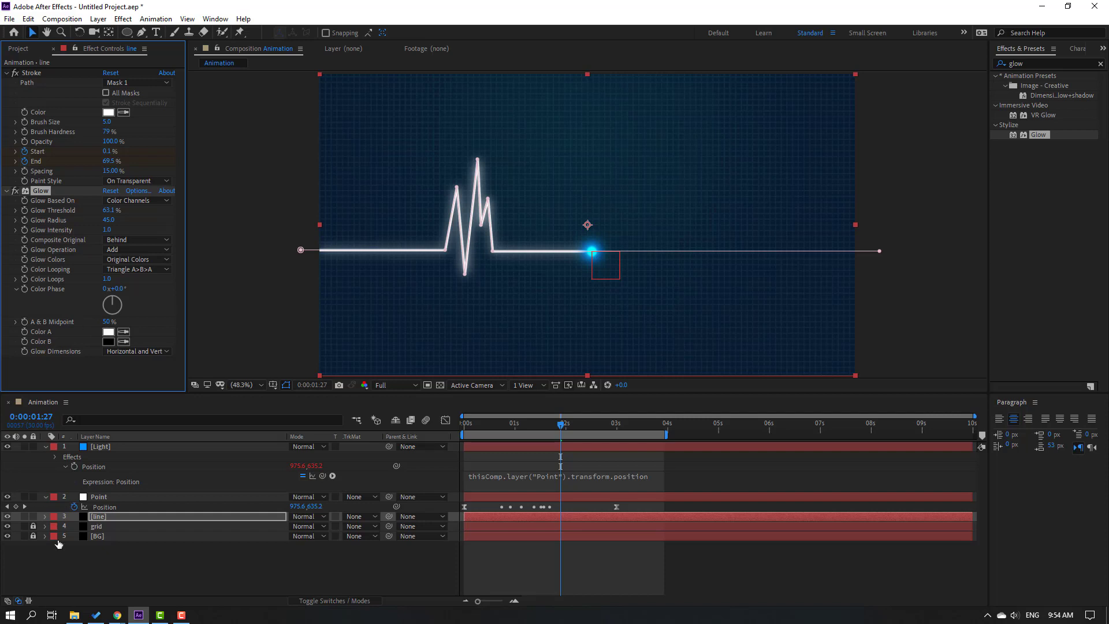
Step: Change the line layer's Stroke color from white to a light blue that matches the light
click(92, 518)
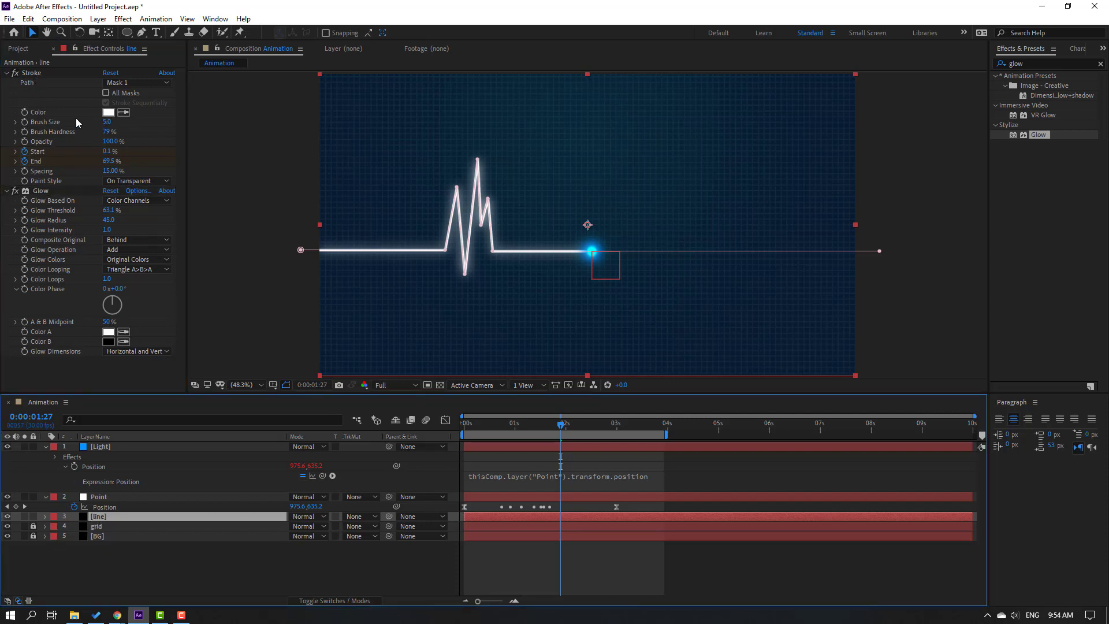
click(108, 112)
click(800, 451)
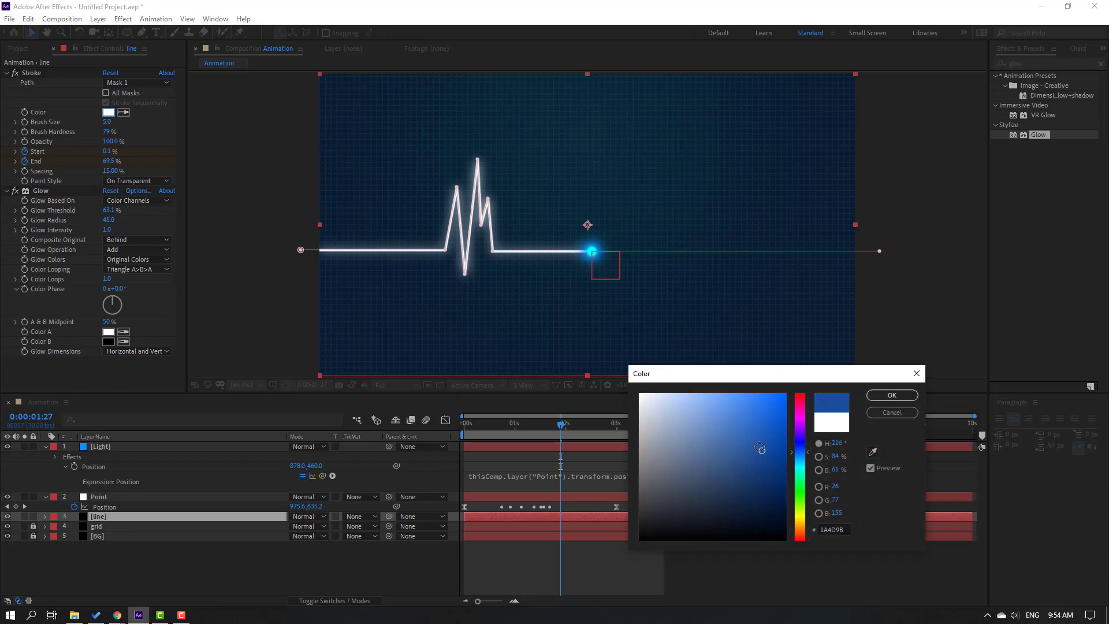
drag(763, 450, 760, 415)
drag(799, 460, 800, 456)
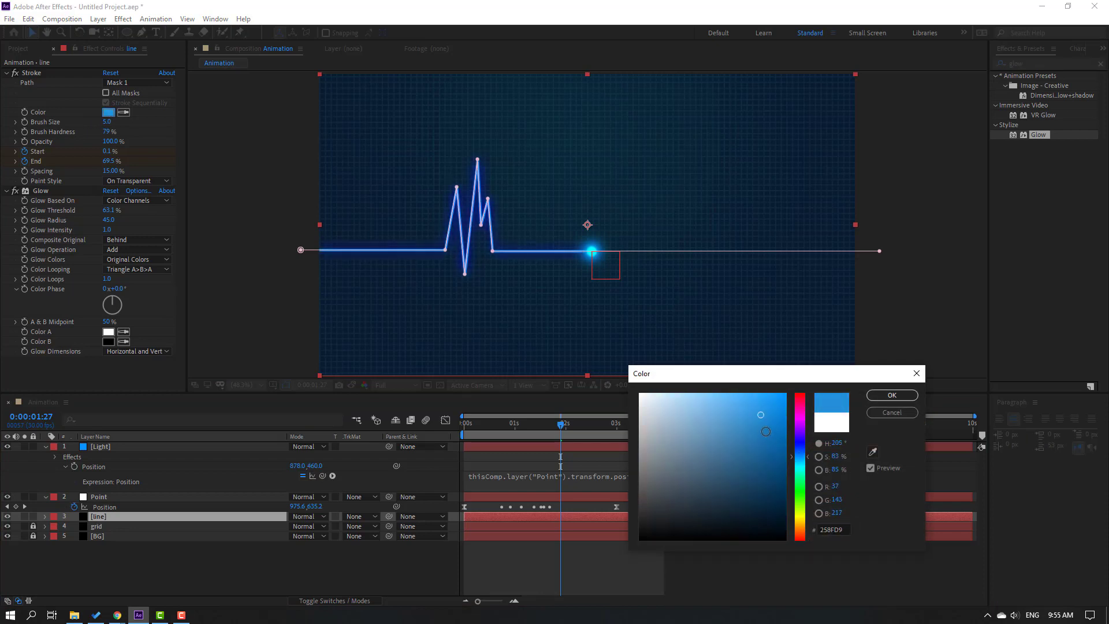
drag(714, 417, 728, 409)
click(869, 398)
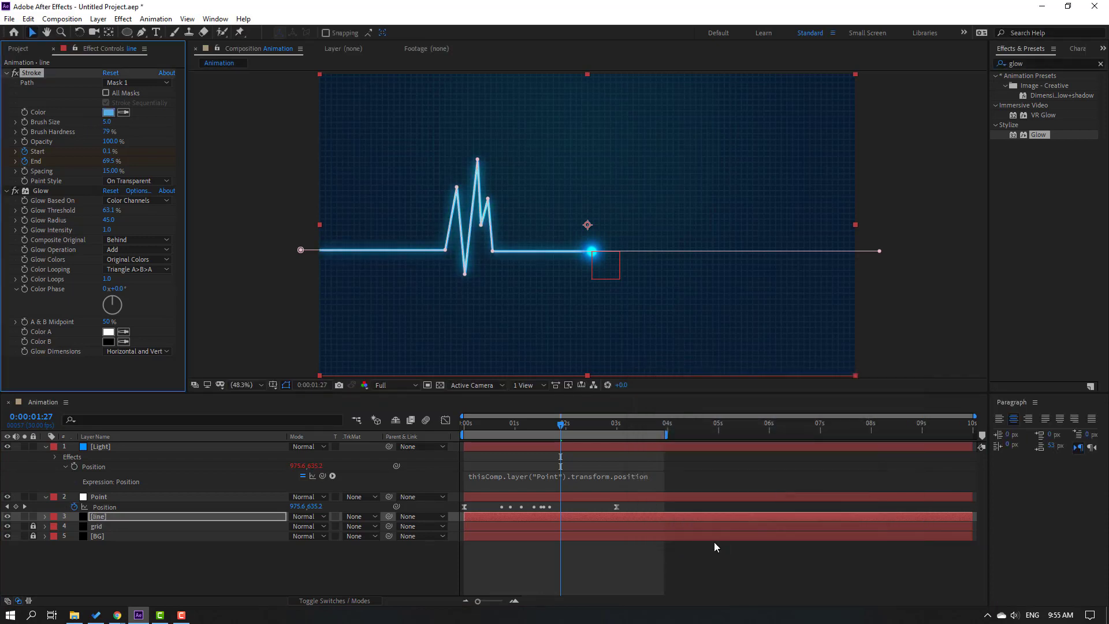
Step: Preview the blue glowing heartbeat line and collapse the Light and Point layers' properties
key(space)
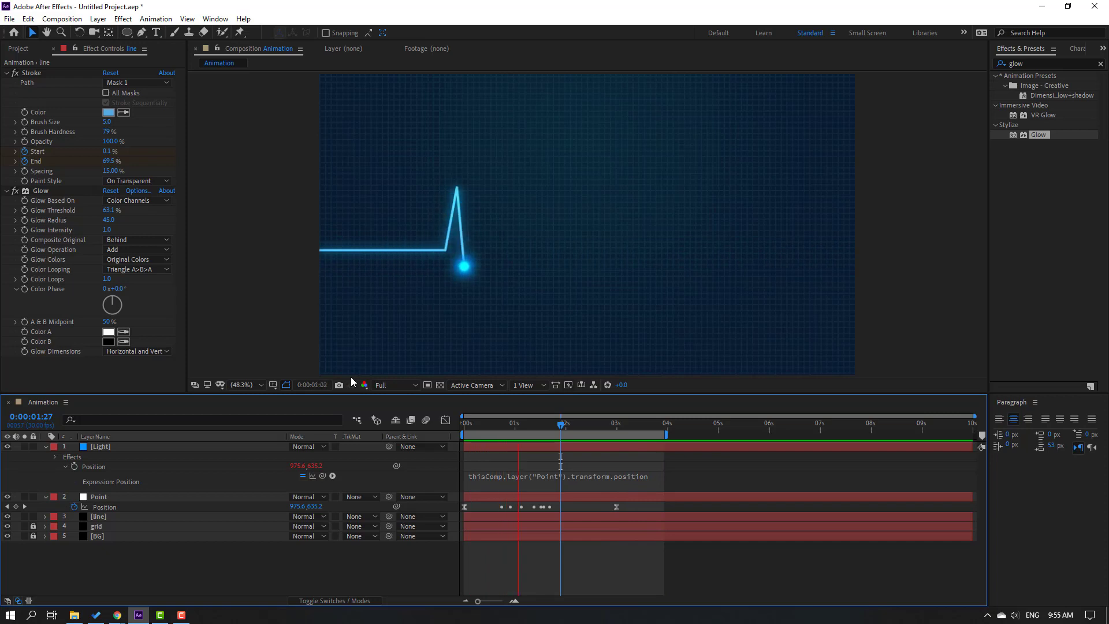
click(545, 425)
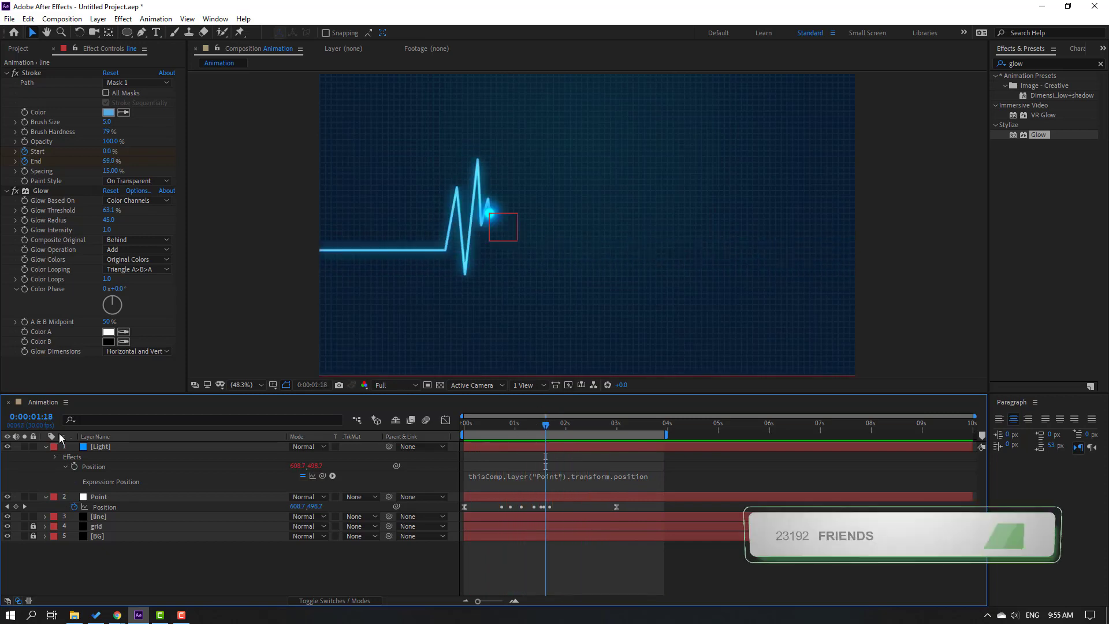
click(45, 447)
click(46, 457)
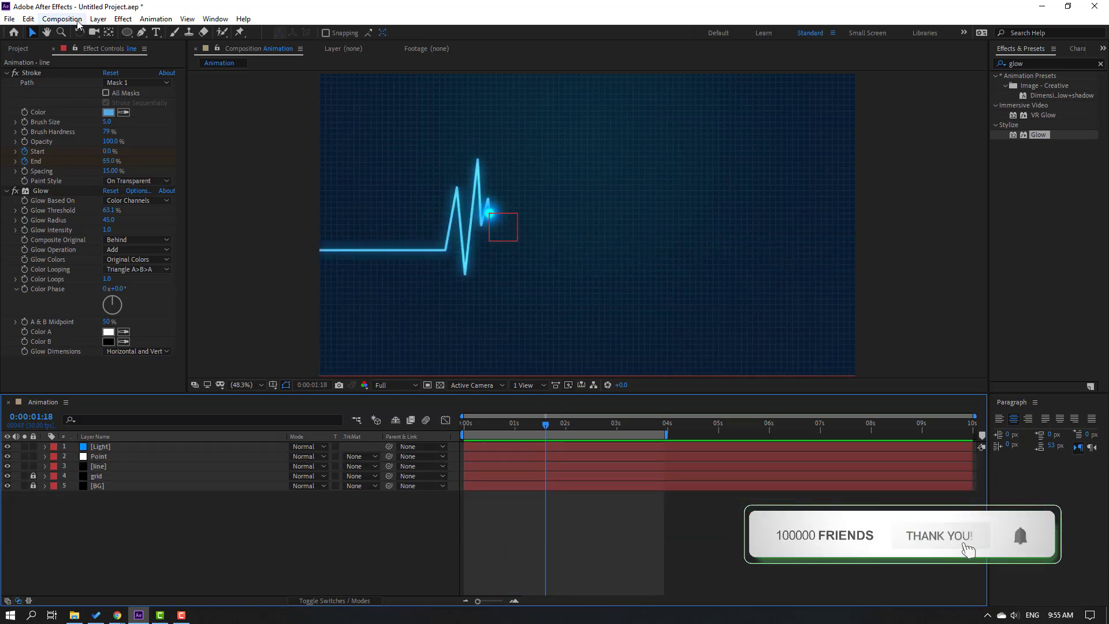
Step: Create a new composition from the Animation composition, nesting it as a layer
click(18, 49)
click(70, 229)
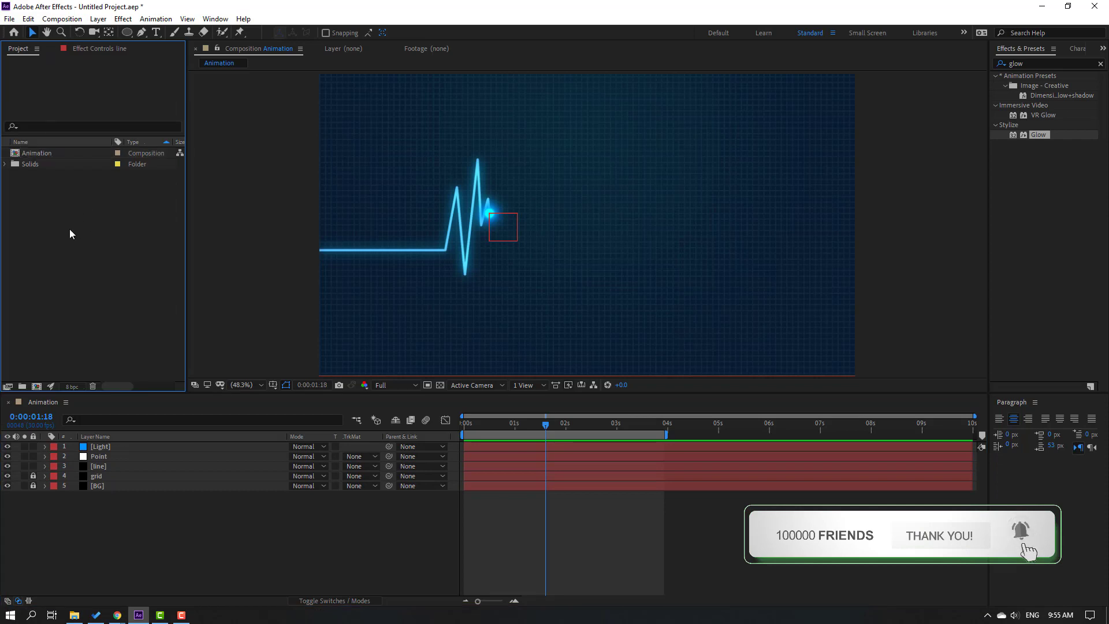
click(43, 155)
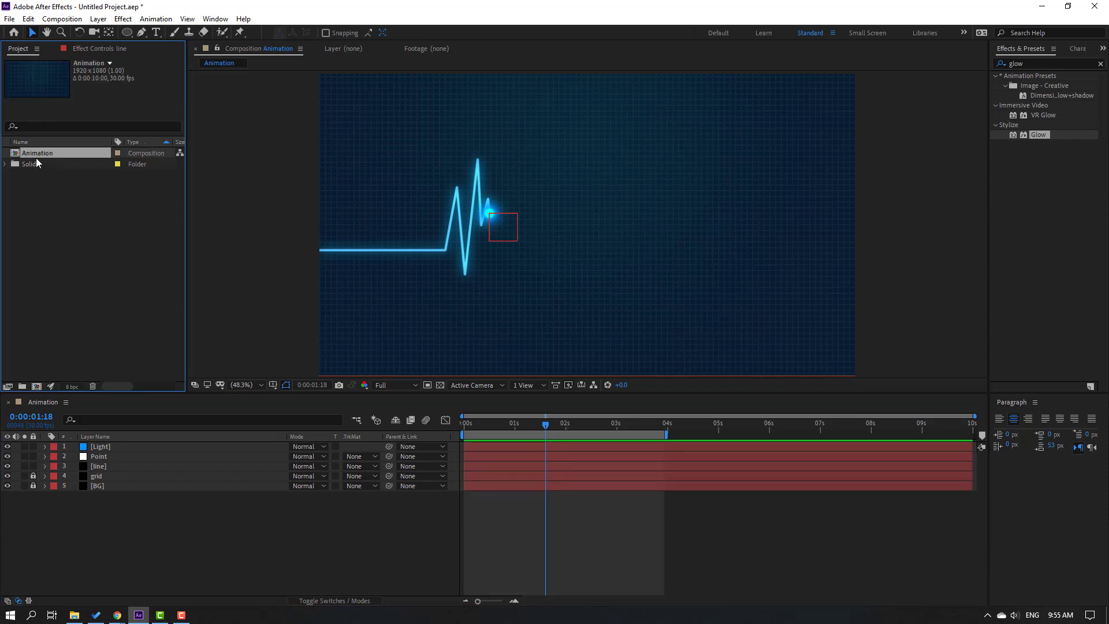
drag(30, 151, 36, 387)
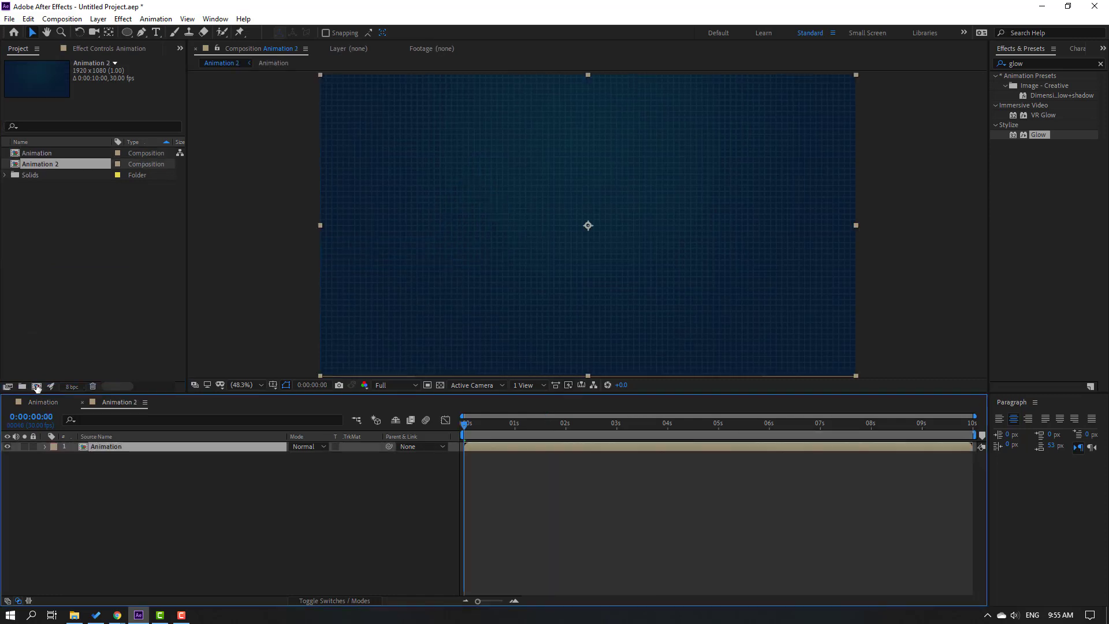
Step: Move to 0:00:01:21 in the new composition and make the nested Animation layer 3D
drag(480, 432, 550, 429)
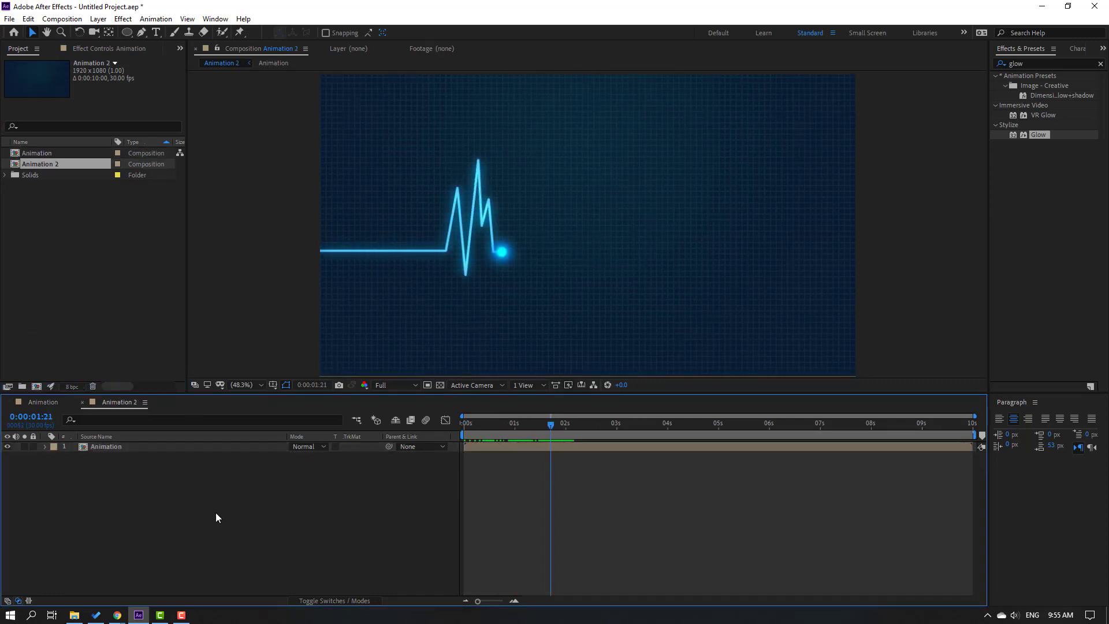
click(346, 600)
click(354, 447)
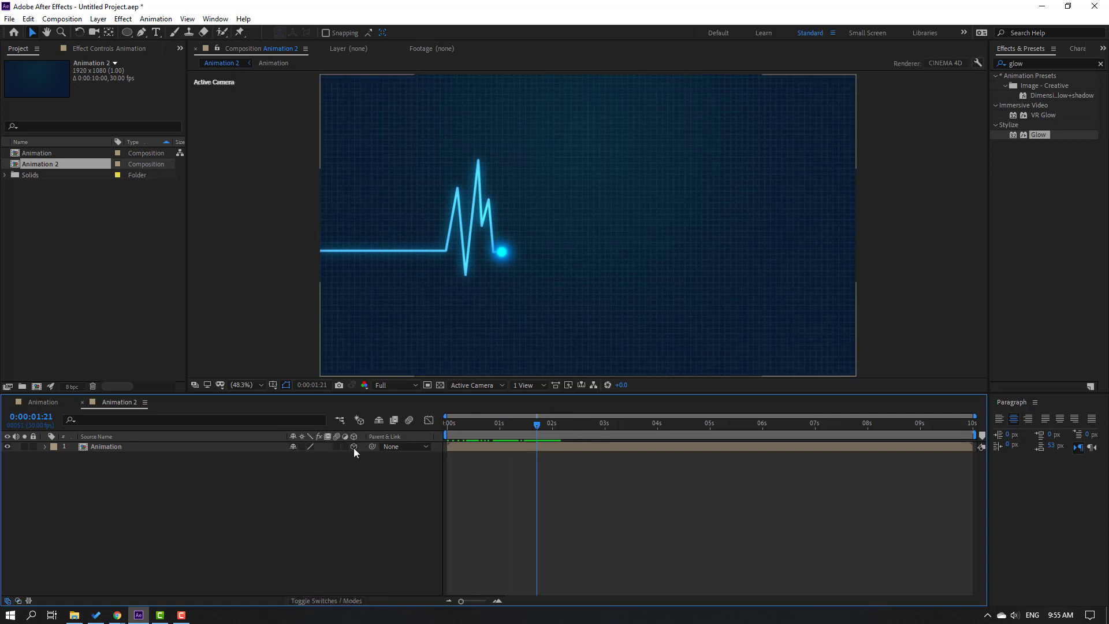
Step: Add a two-node 50 mm camera to the Animation 2 composition and set the preview resolution to Quarter
right_click(183, 495)
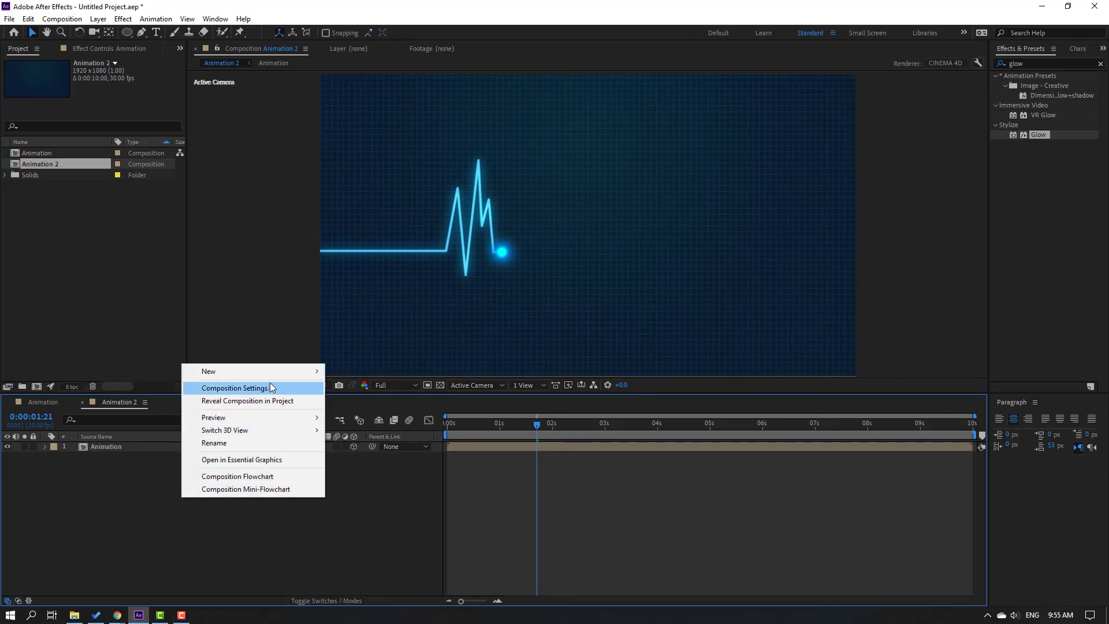
mouse_move(300, 371)
click(348, 426)
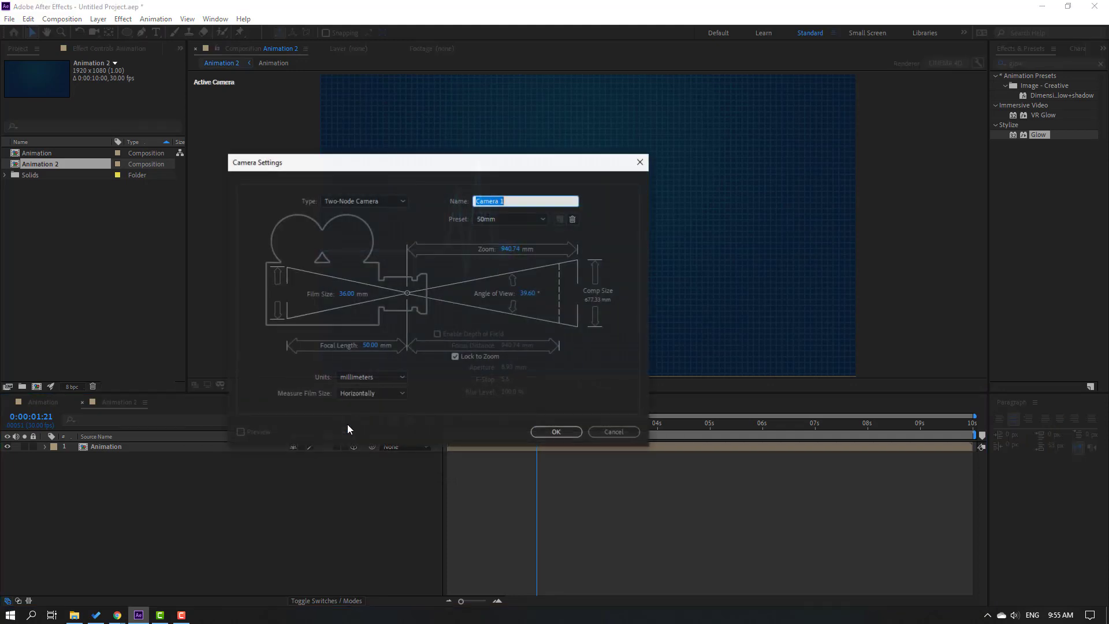
click(536, 435)
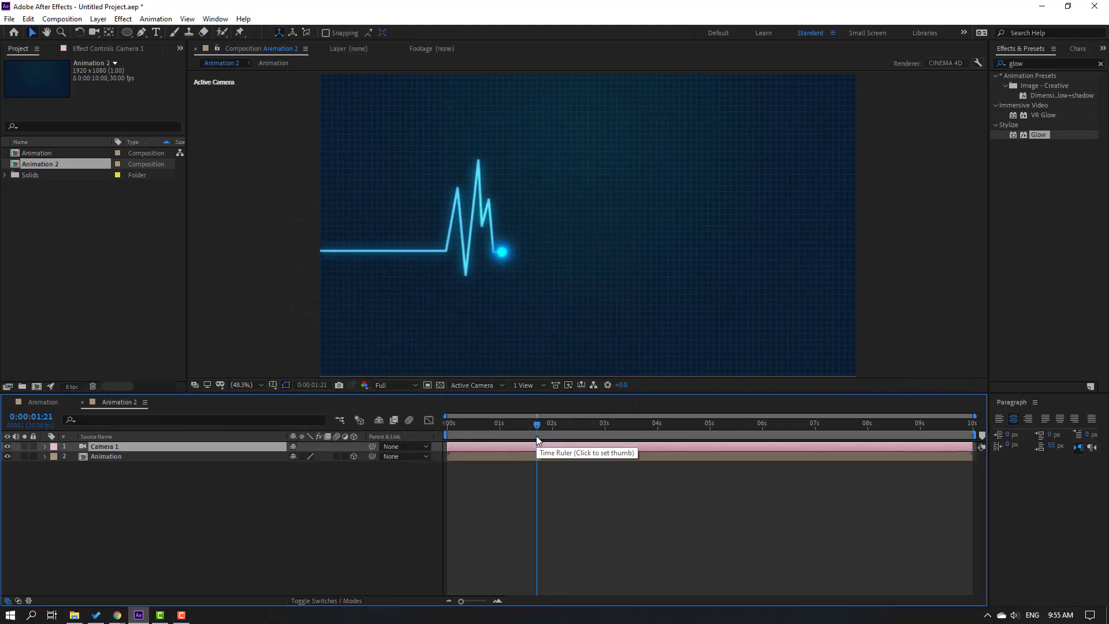
click(397, 385)
click(392, 450)
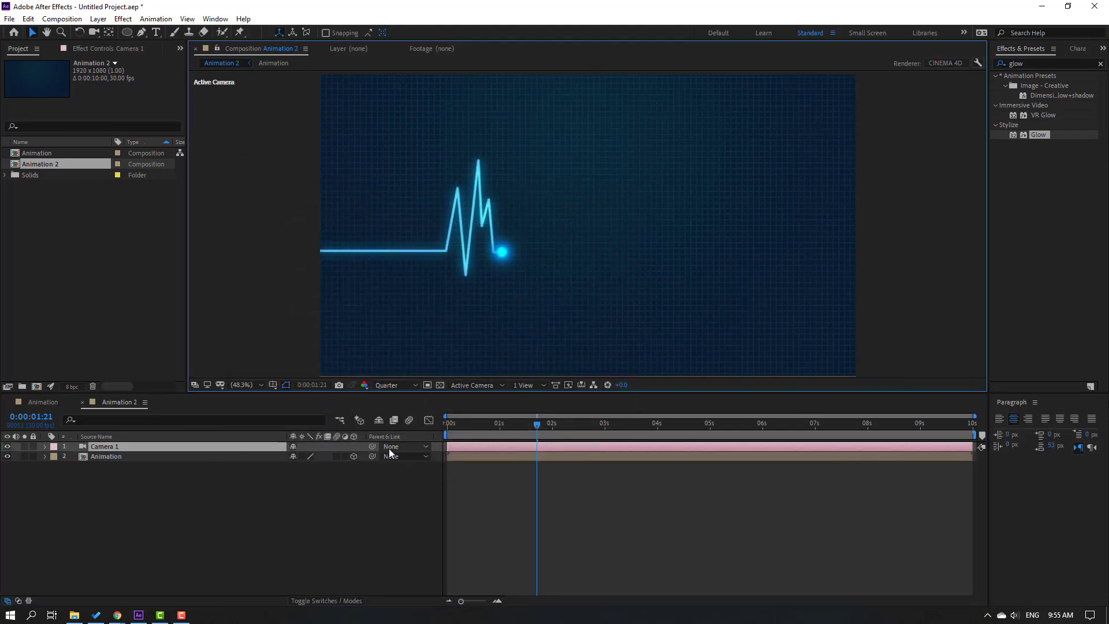
Step: Create an orbit null for Camera 1
right_click(105, 447)
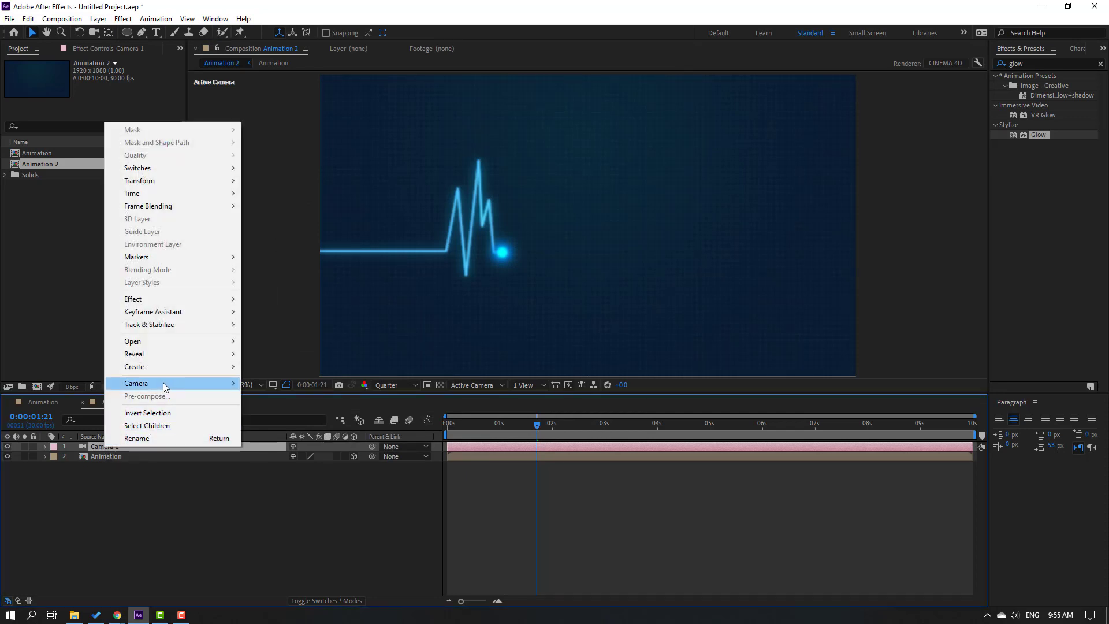
mouse_move(162, 388)
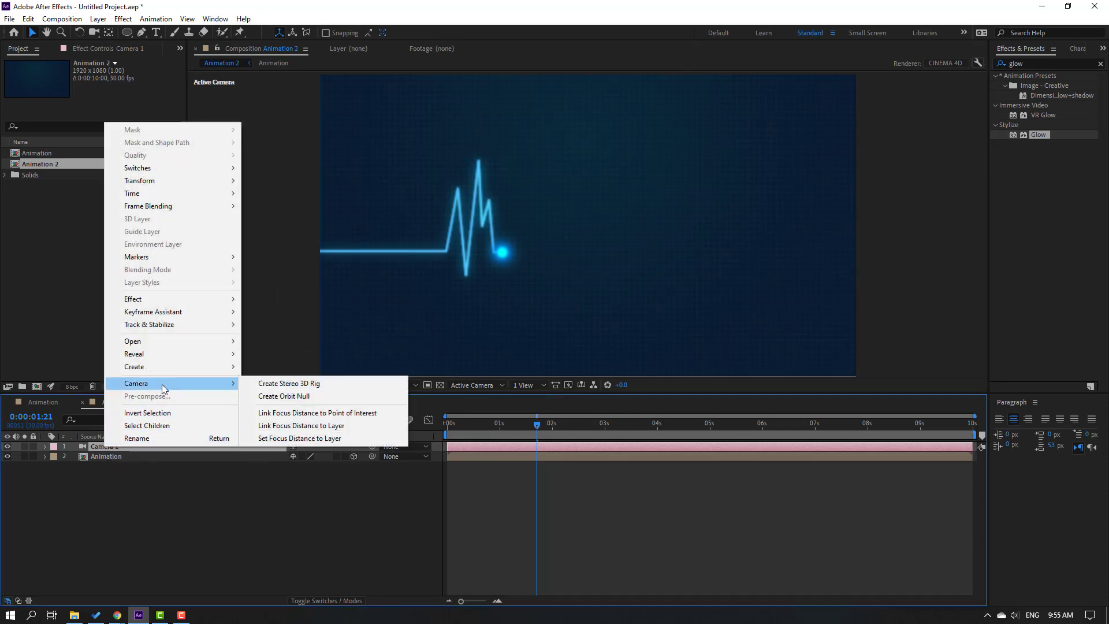
click(302, 397)
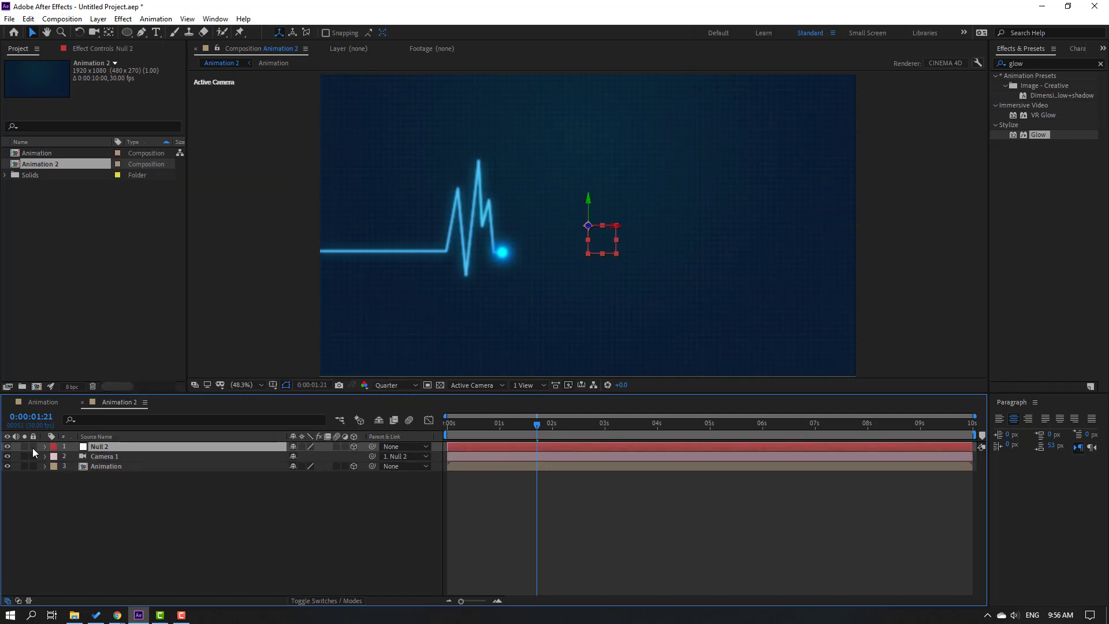
Step: Set the orbit null's X Rotation to 45° and Y Rotation to 20°, and adjust its Position to tilt and reframe the view
key(r)
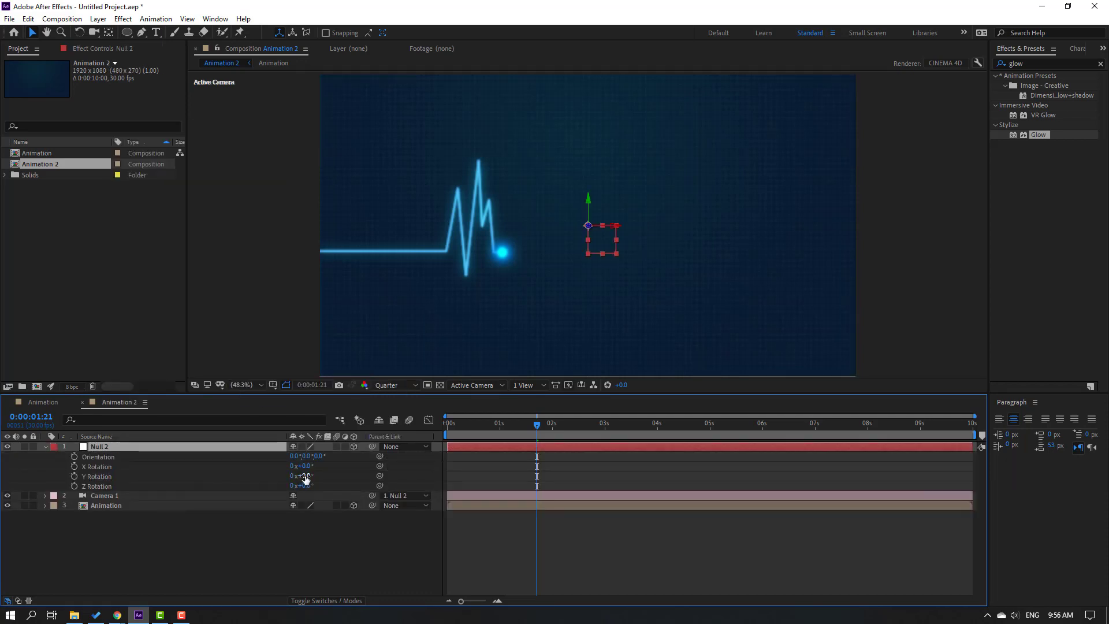
mouse_move(306, 478)
mouse_down()
mouse_move(335, 457)
mouse_move(285, 460)
mouse_move(333, 473)
mouse_move(345, 456)
mouse_move(303, 457)
mouse_up()
key(p)
Step: Add a Y Rotation keyframe to the orbit null at the start of the timeline
key(Home)
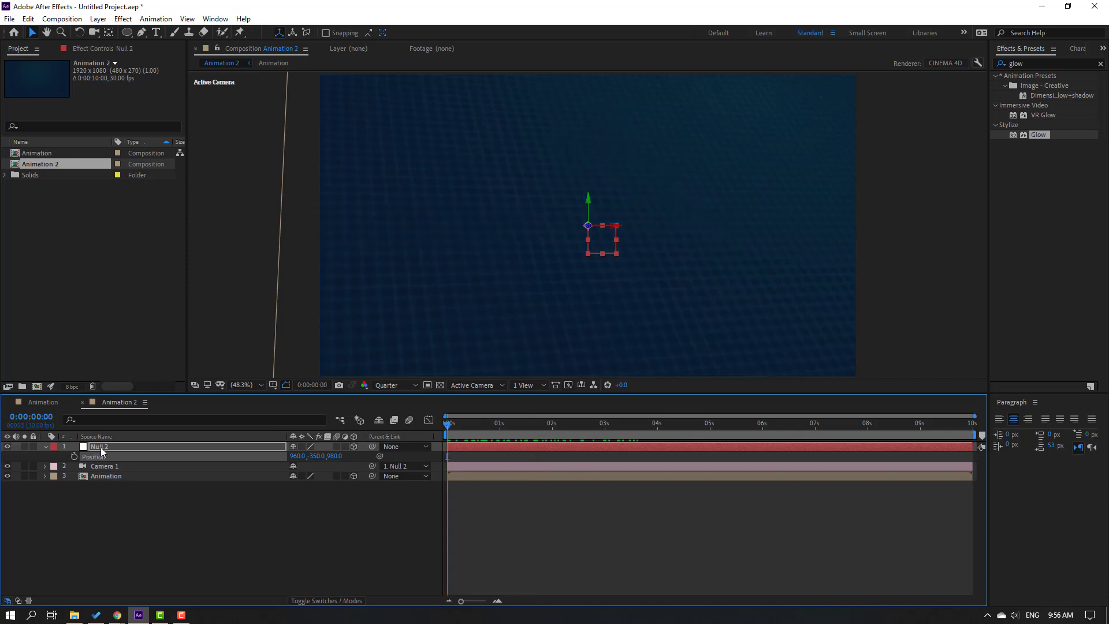
click(101, 448)
key(r)
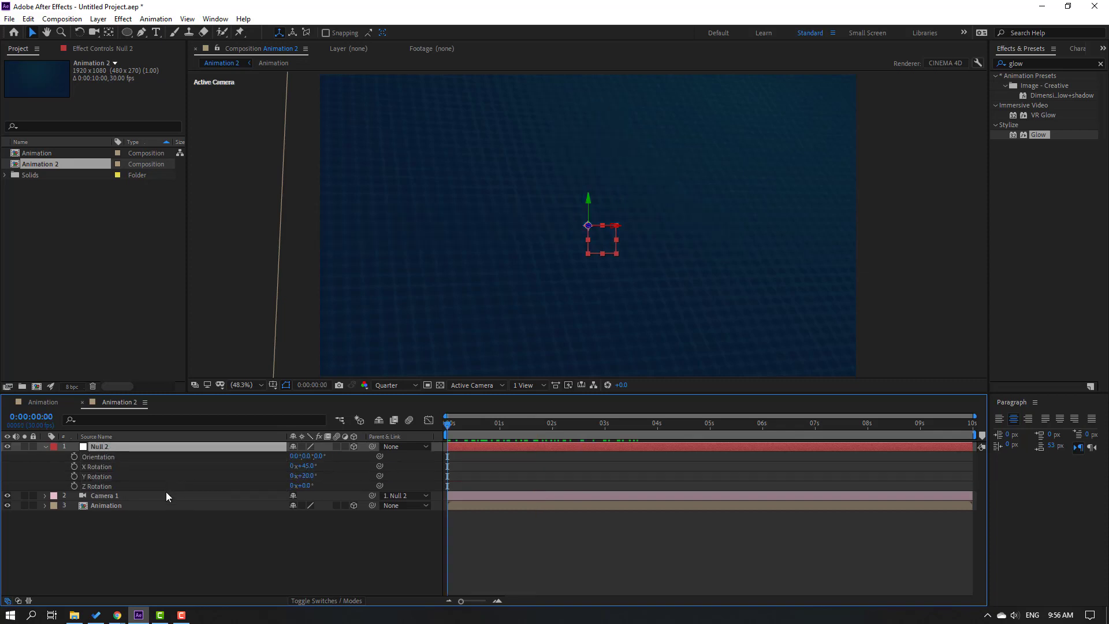
click(75, 477)
Step: End the work area at 0:00:03:04, set the null's Y Rotation there to 7°, and preview the camera move
drag(514, 431, 626, 431)
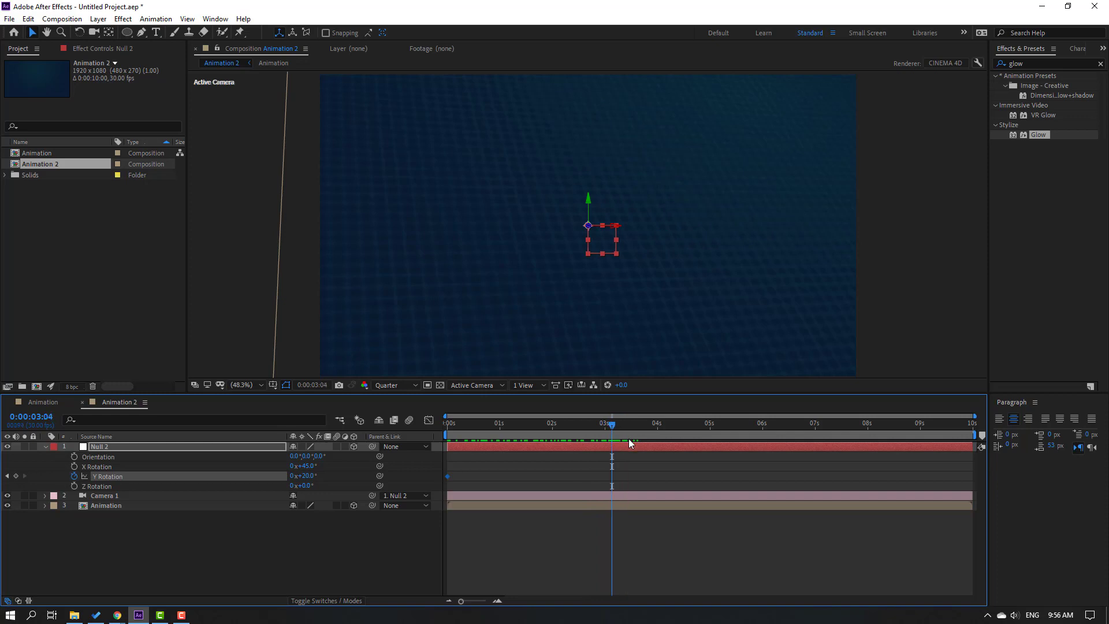
key(n)
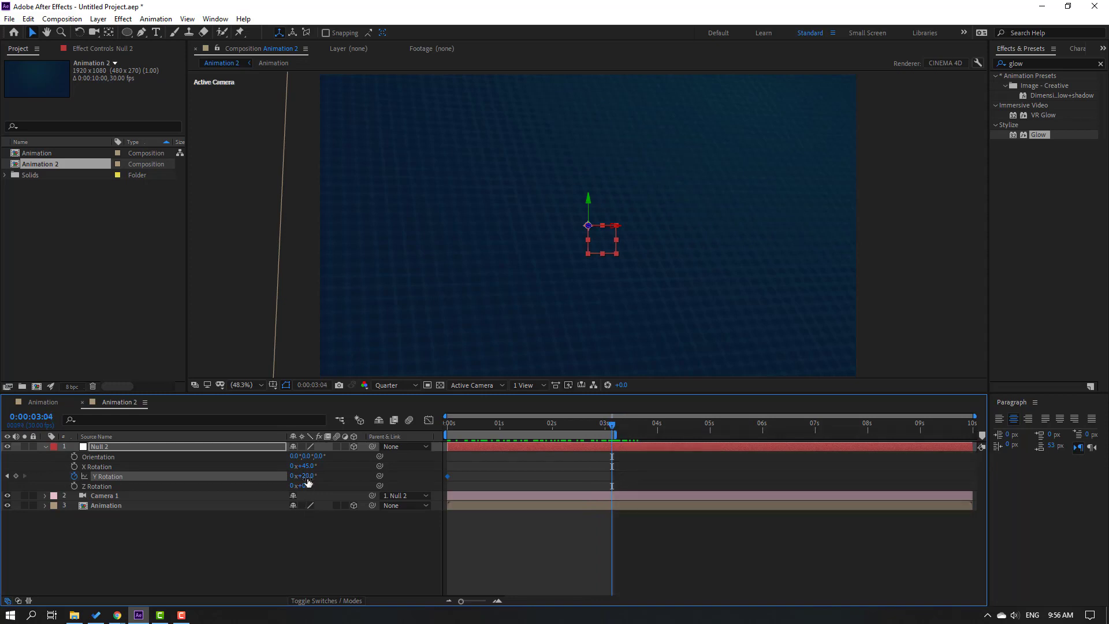
drag(308, 483, 303, 478)
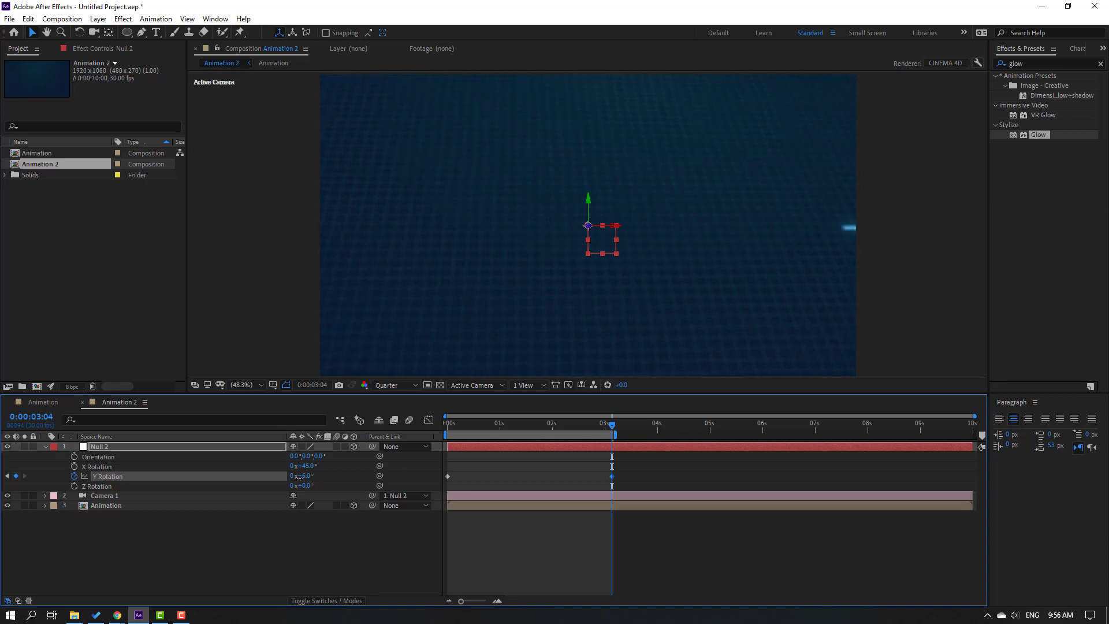
drag(308, 480, 309, 475)
key(space)
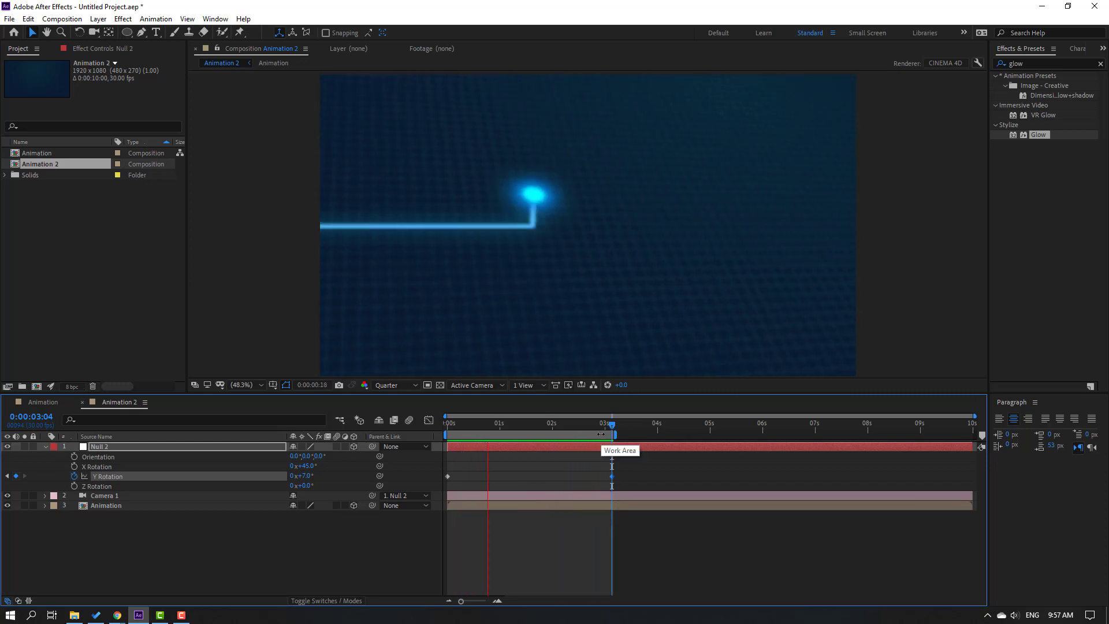
Step: Add an adjustment layer above the null, camera and nested animation layers
click(187, 575)
right_click(160, 551)
mouse_move(282, 423)
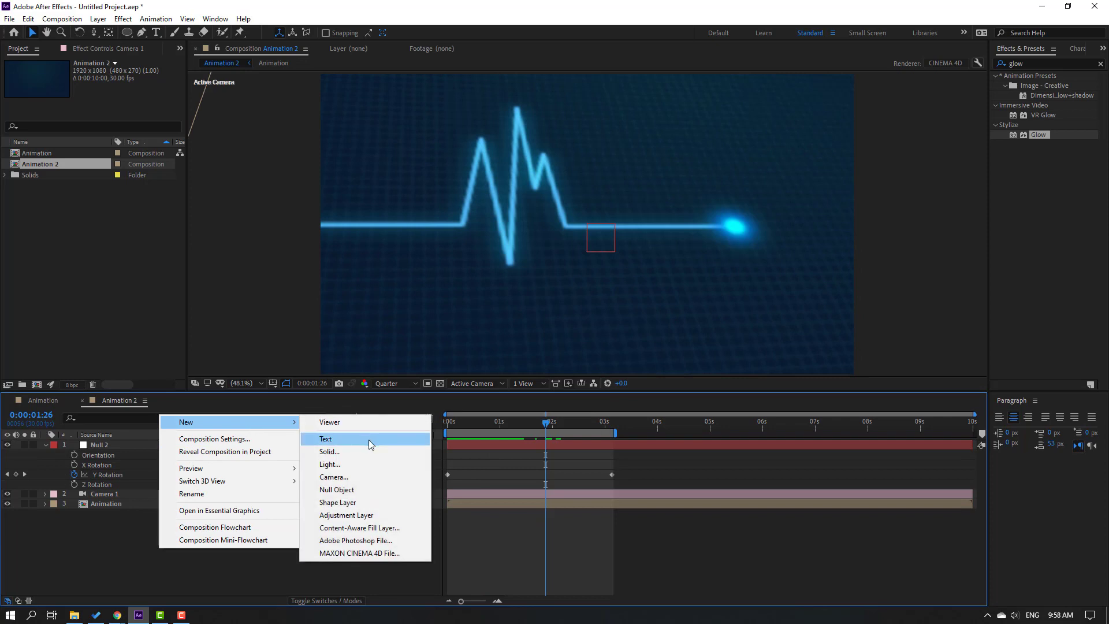
click(358, 514)
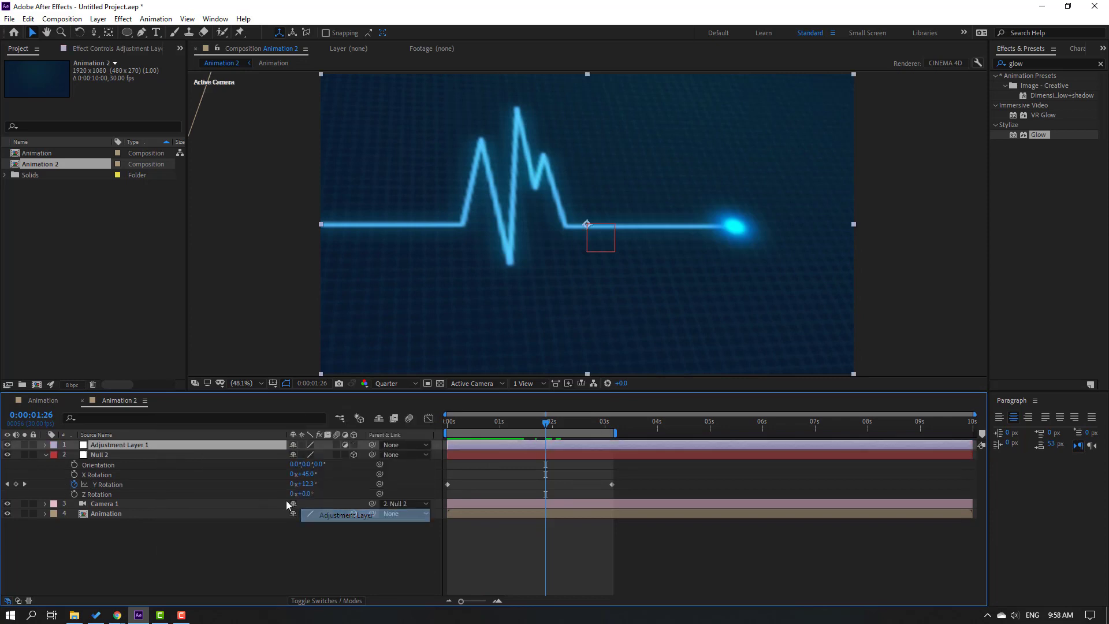
Step: Apply Gaussian Blur to the adjustment layer and set its Blurriness to 25
click(1025, 65)
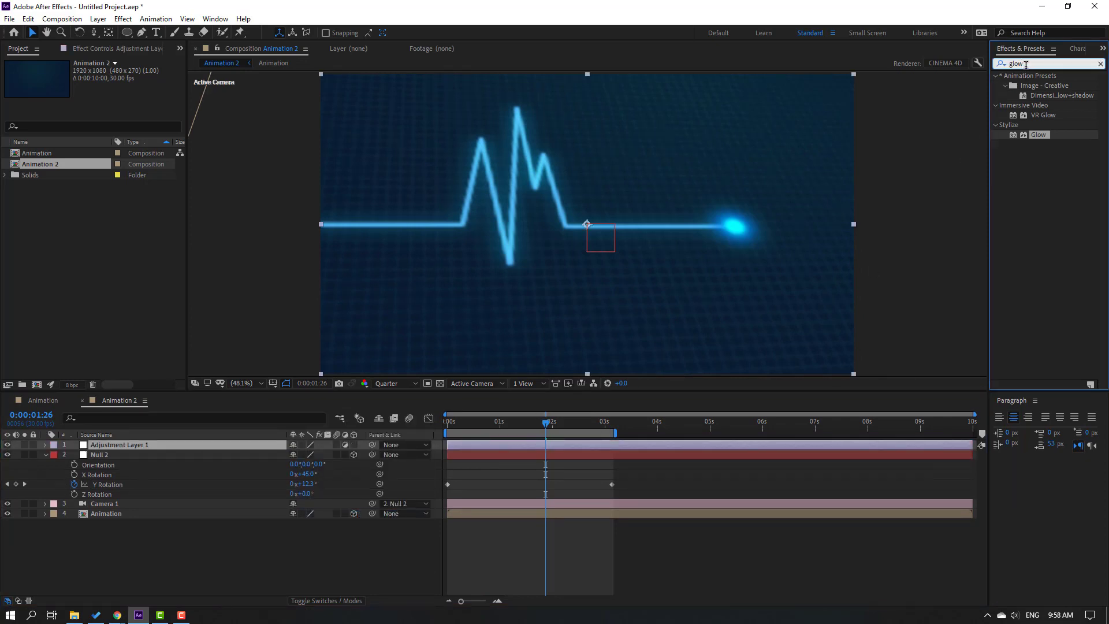
key(BackSpace)
key(BackSpace)
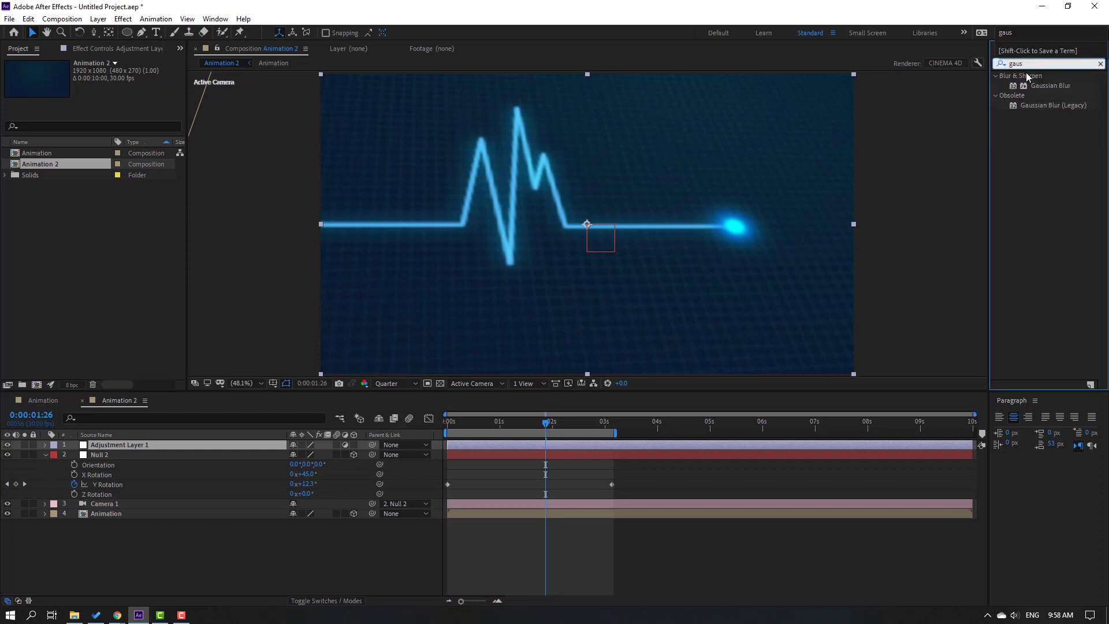
drag(1050, 88, 122, 454)
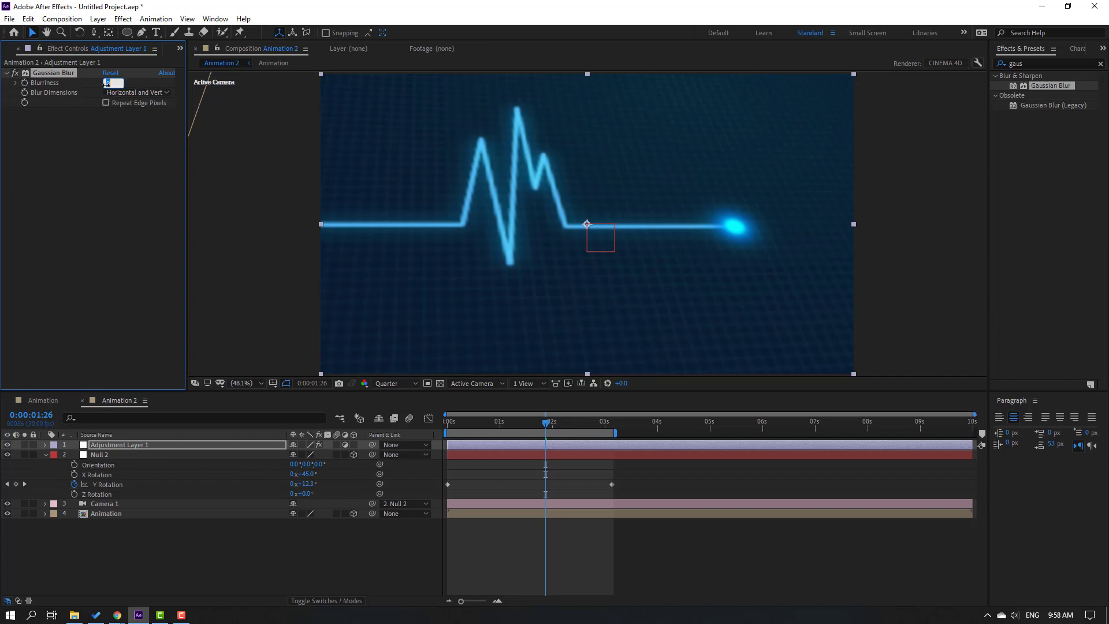
text(5)
key(Return)
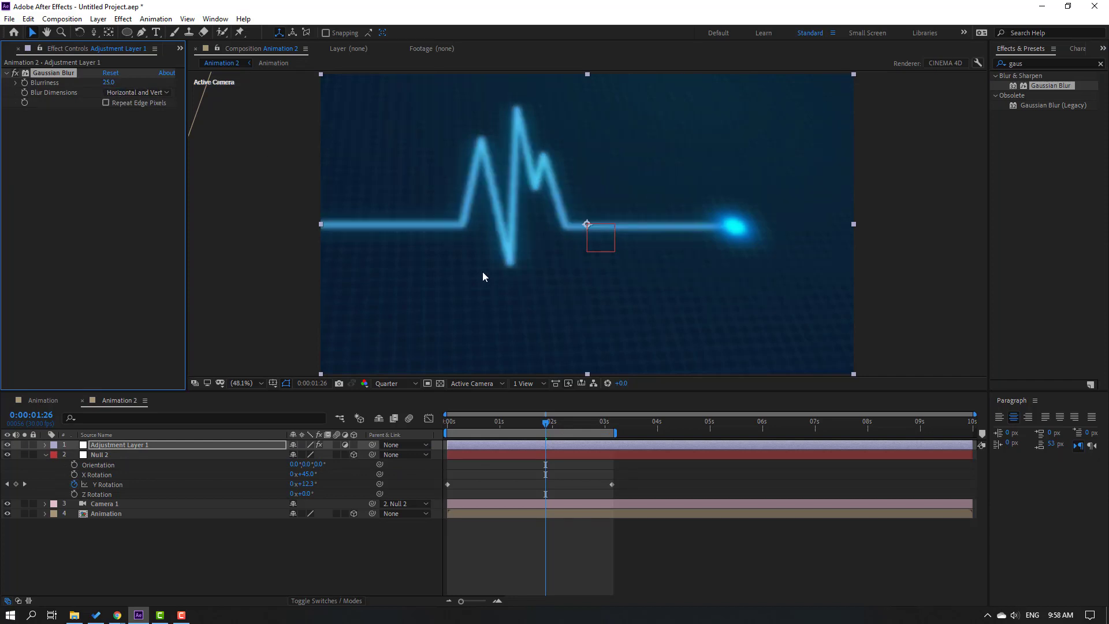
Step: Draw a rectangular mask on the adjustment layer, wider than the frame and across the heartbeat line, and invert it
scroll(483, 276, down, 2)
click(127, 33)
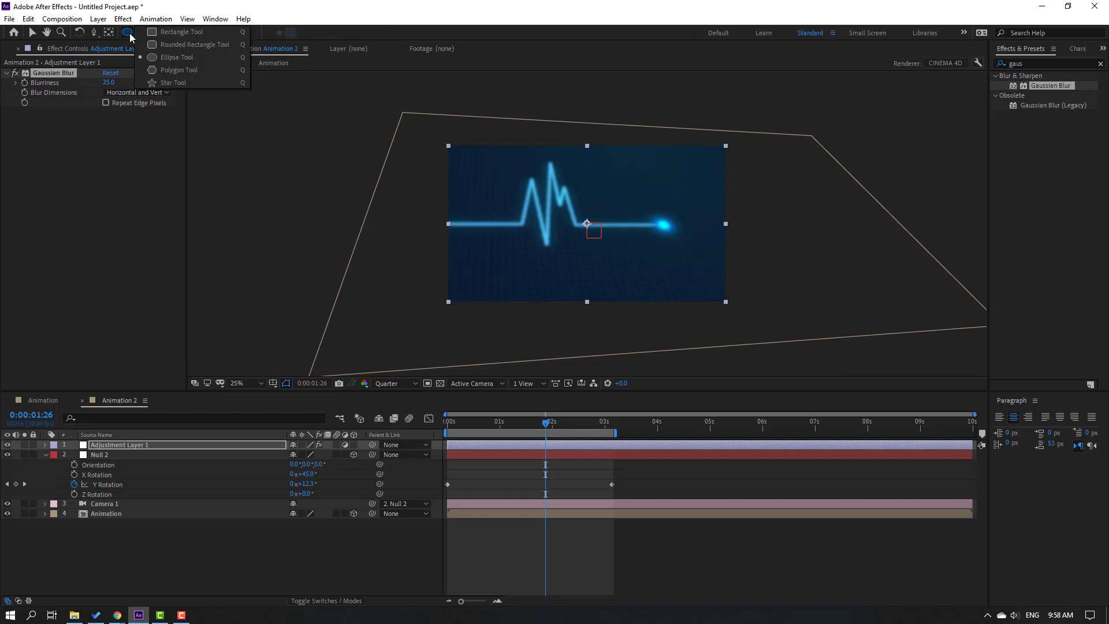
click(169, 32)
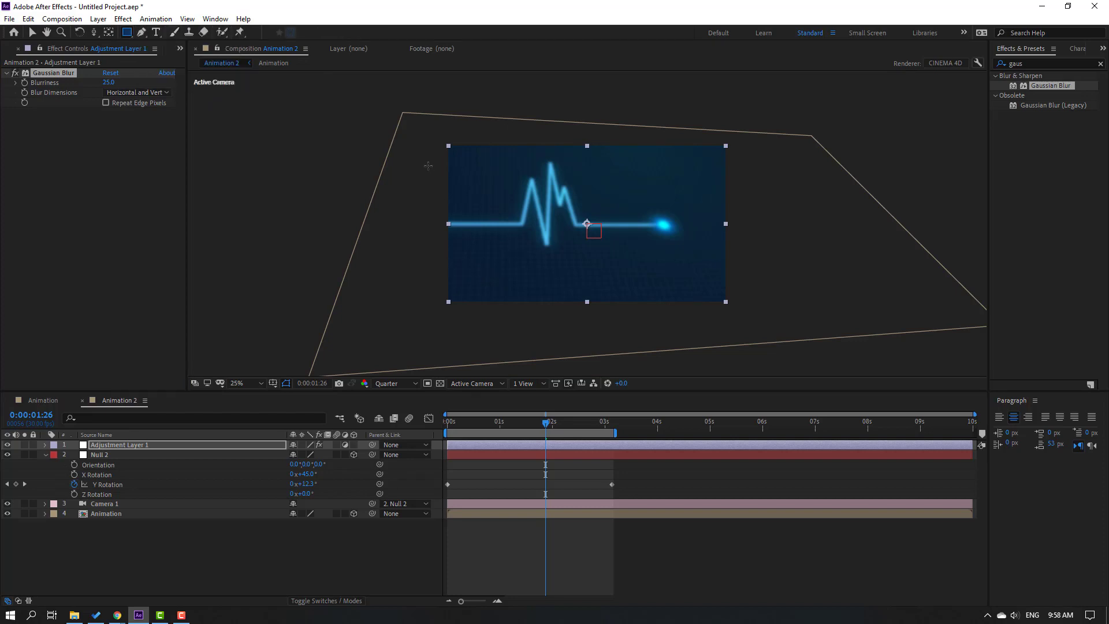
drag(426, 166, 732, 262)
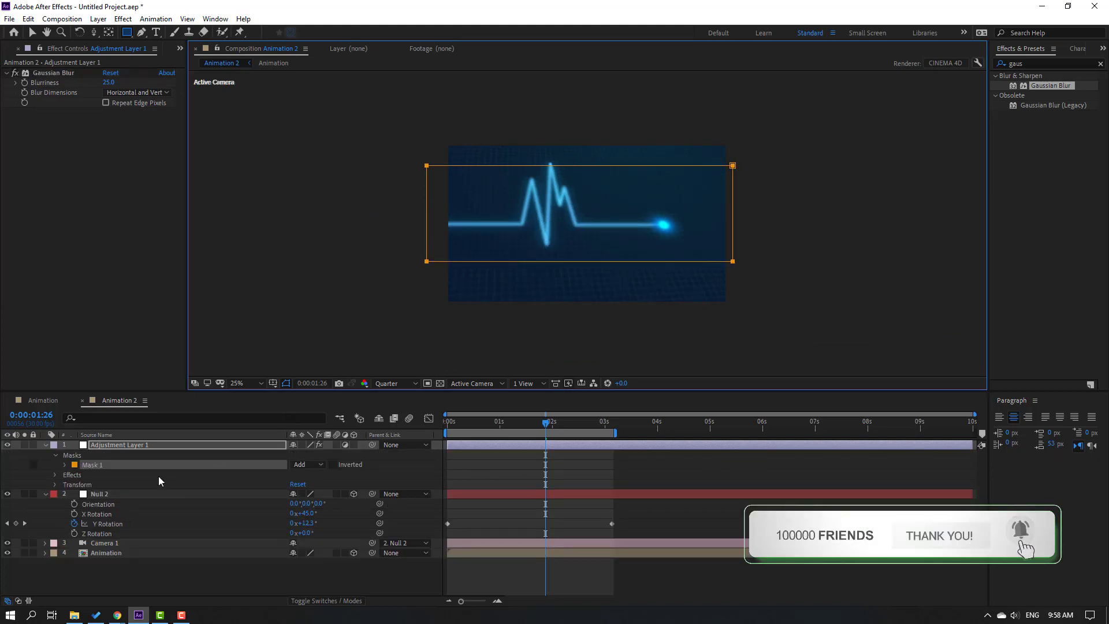
click(333, 464)
key(period)
key(period)
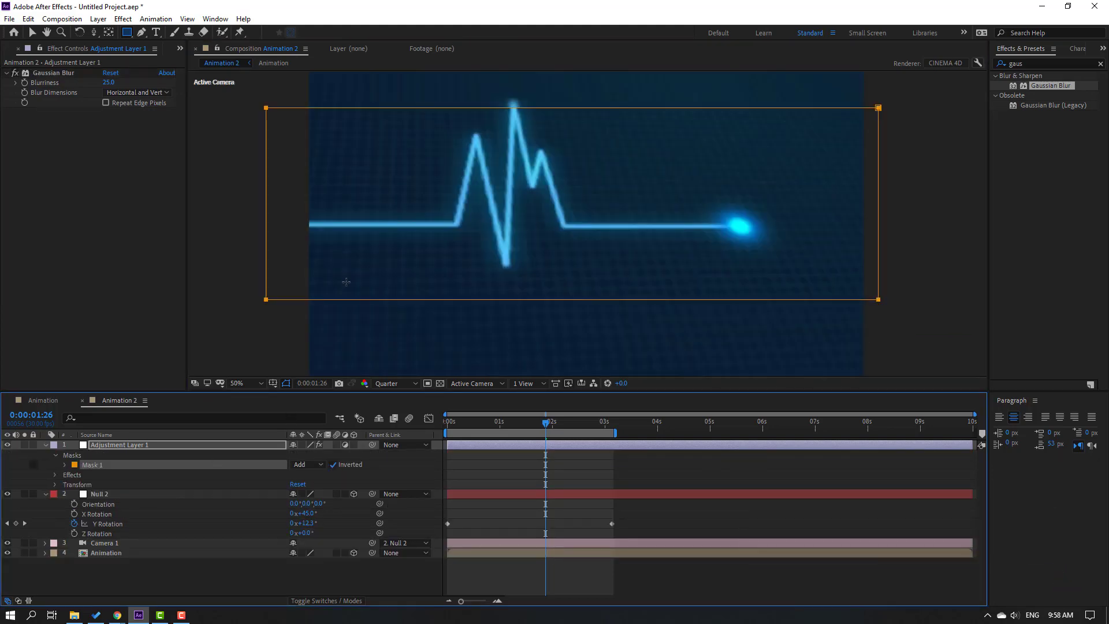
Step: Set the adjustment layer mask's Expansion to -220 pixels and its Feather to 56 pixels
click(65, 465)
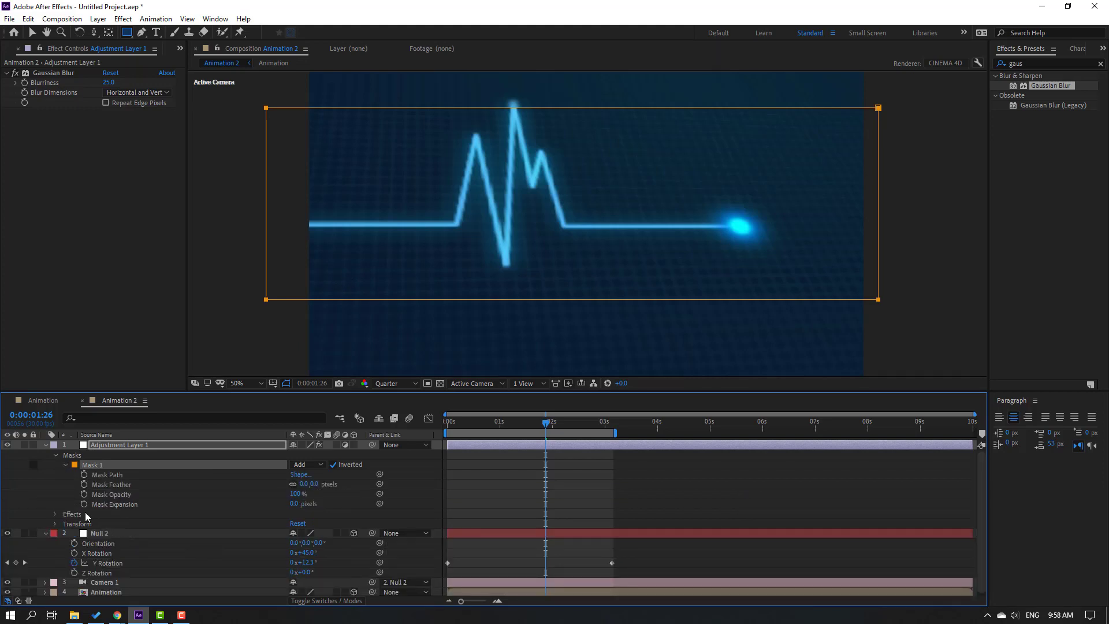
drag(293, 504, 302, 506)
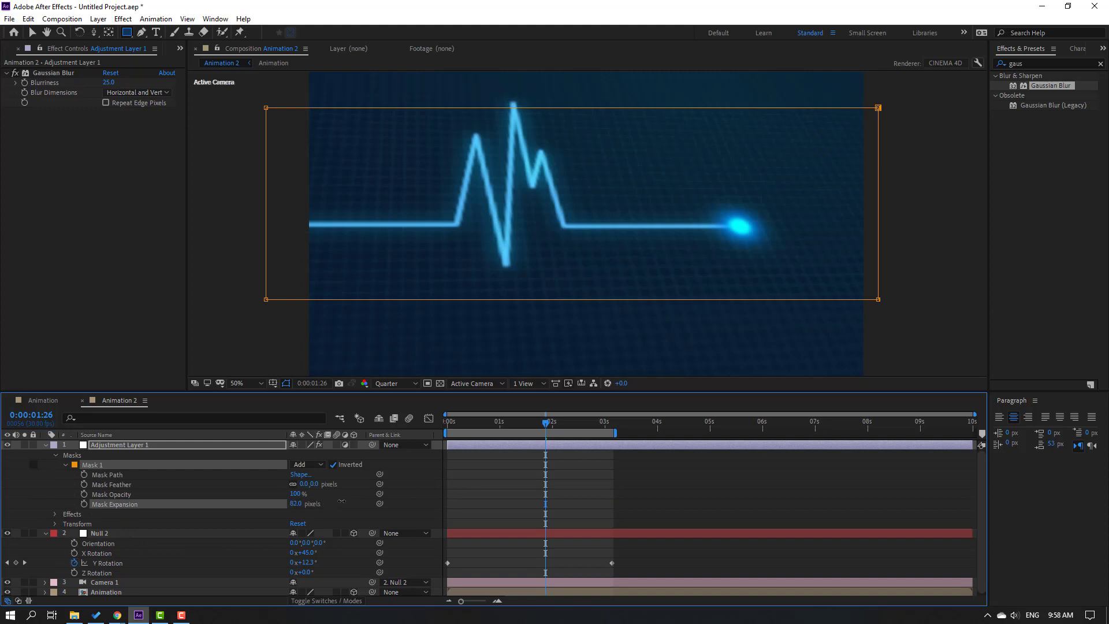
drag(223, 483, 146, 486)
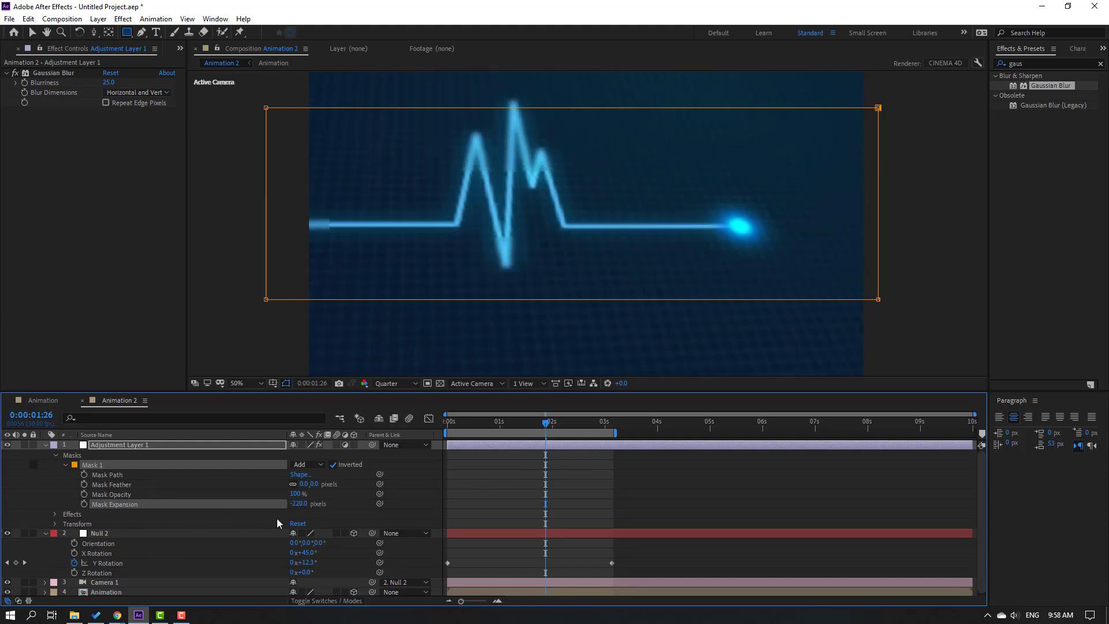
drag(305, 487, 311, 484)
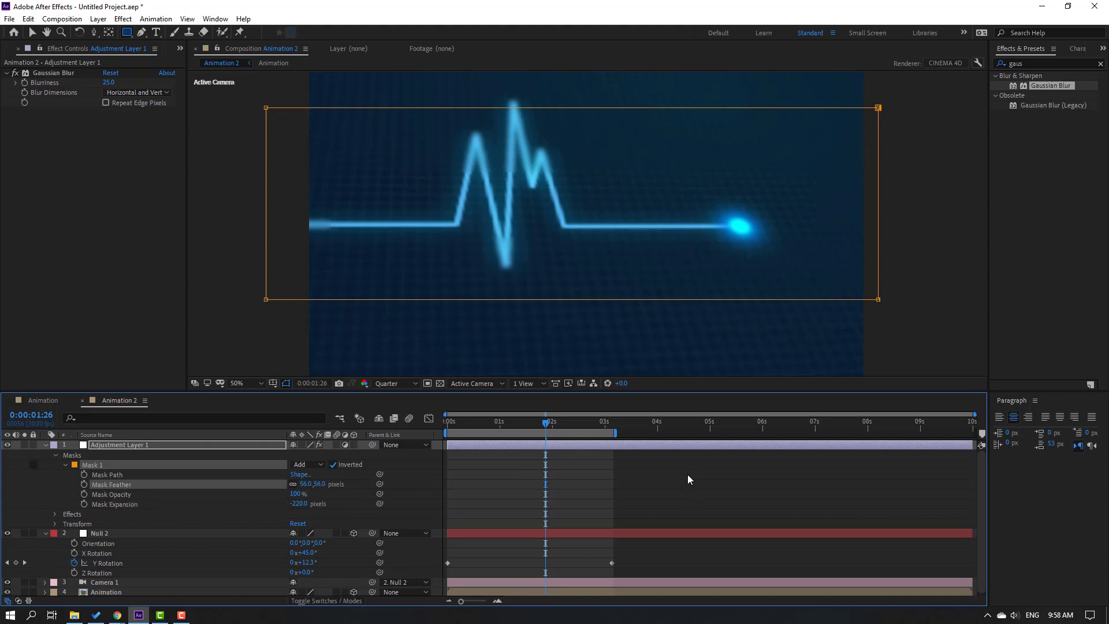
click(687, 474)
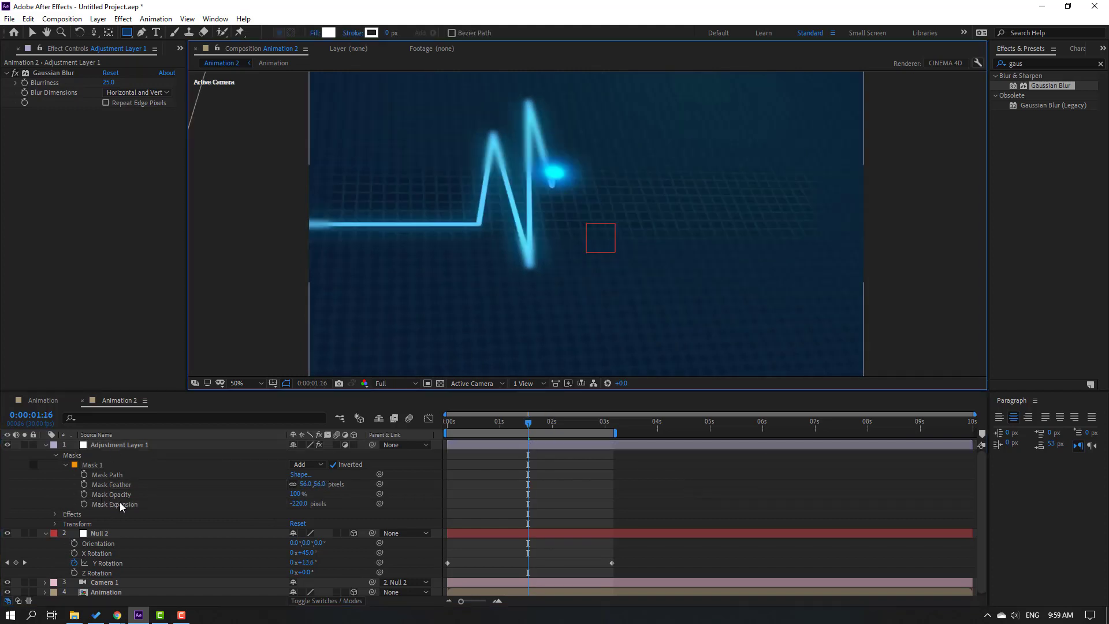
Step: Preview the blurred heartbeat animation from the start of the timeline
scroll(149, 542, down, 1)
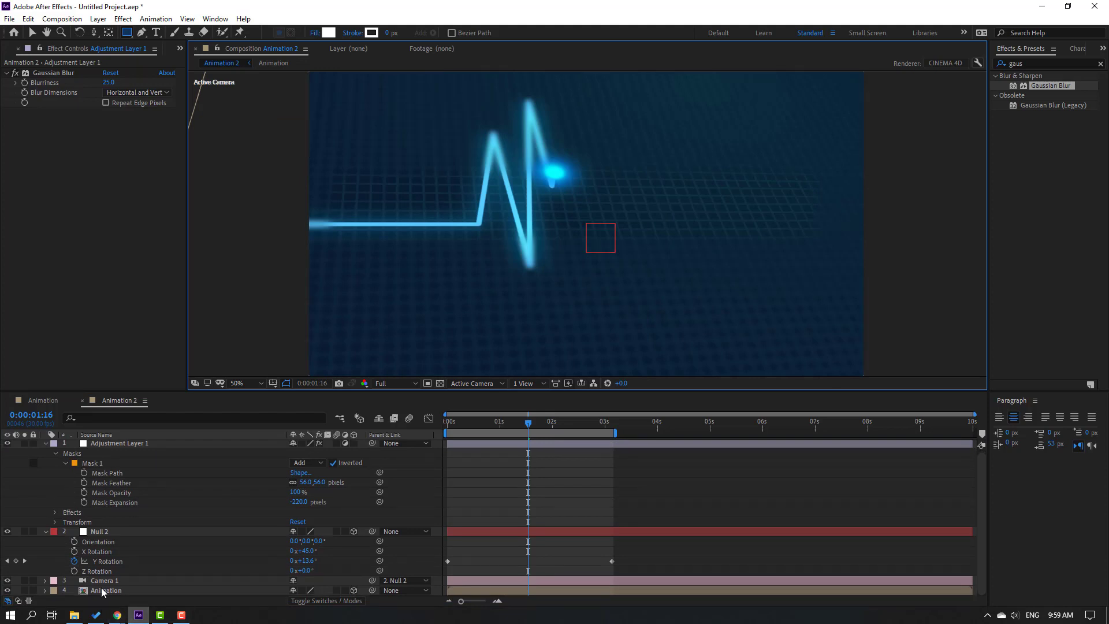
key(v)
key(Home)
key(space)
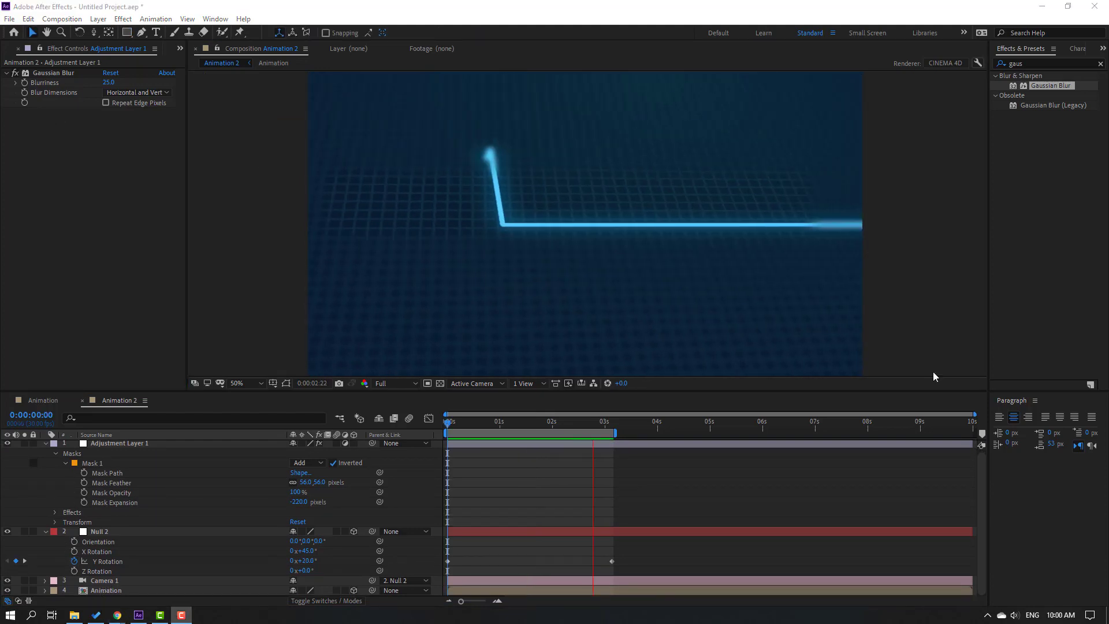